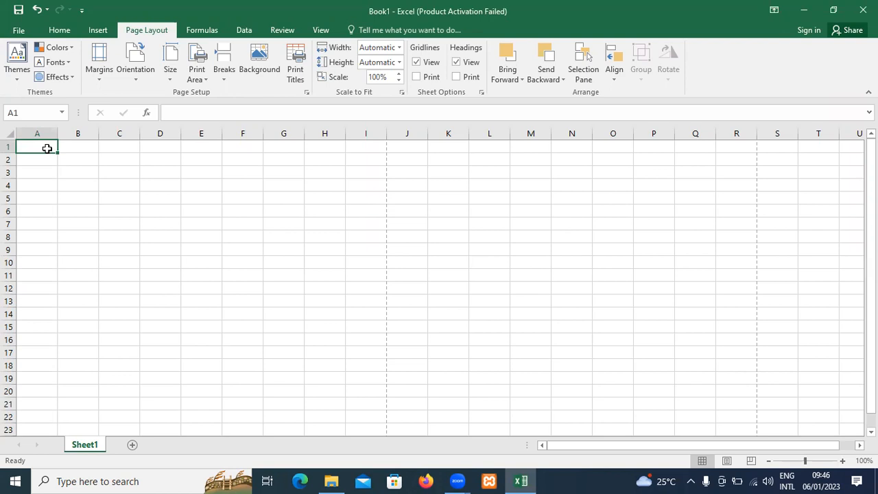
Apply the Organic theme to the workbook and enter hhkkhkj in cell A1
{"action": "left_click", "coordinate": [20, 80]}
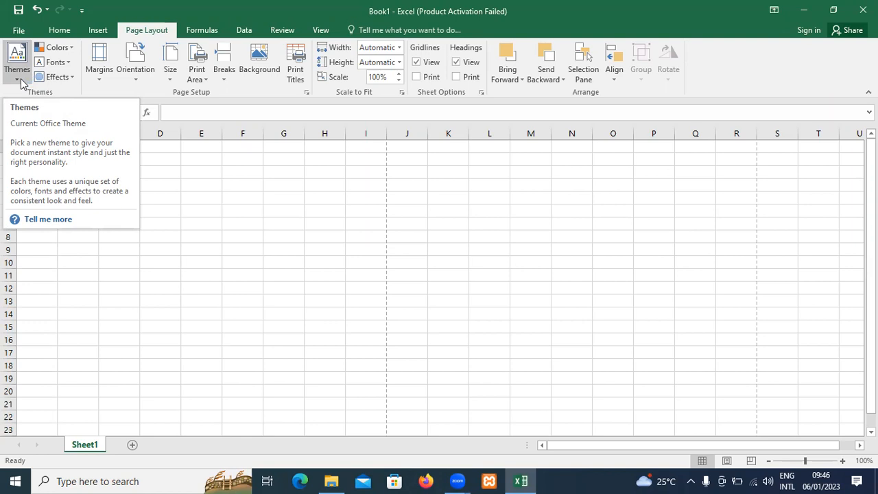
{"action": "left_click", "coordinate": [21, 80]}
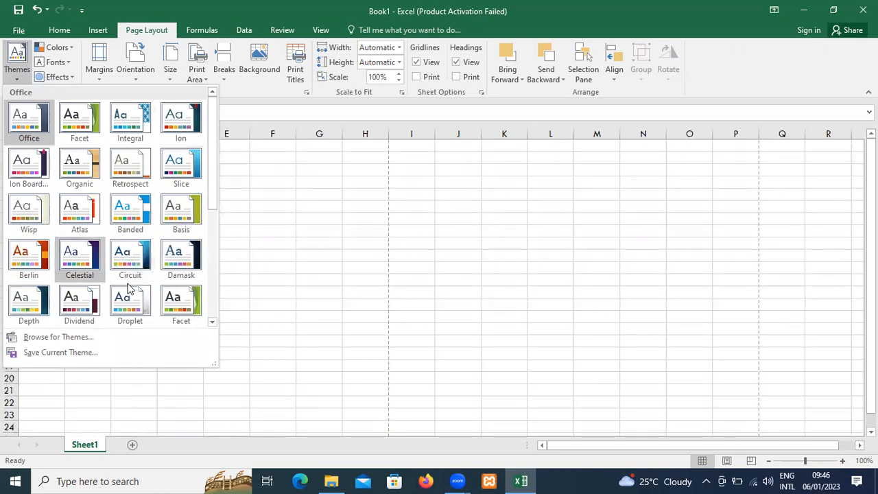
{"action": "left_click_drag", "start_coordinate": [213, 197], "coordinate": [225, 279]}
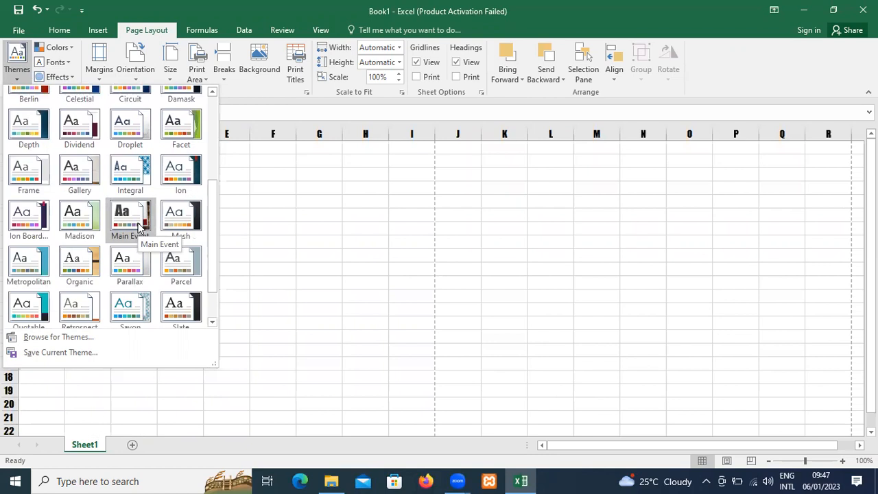
{"action": "left_click", "coordinate": [79, 261]}
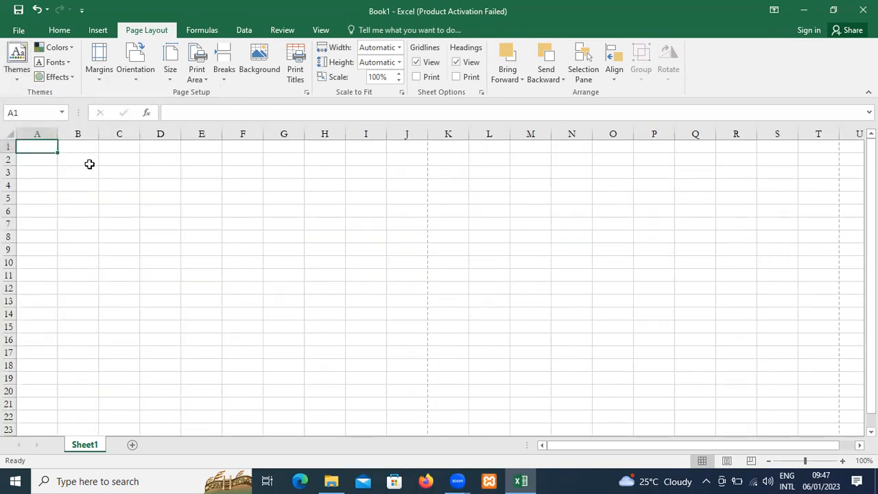
{"action": "type", "text": "hhkkhkj"}
{"action": "key", "text": "Return"}
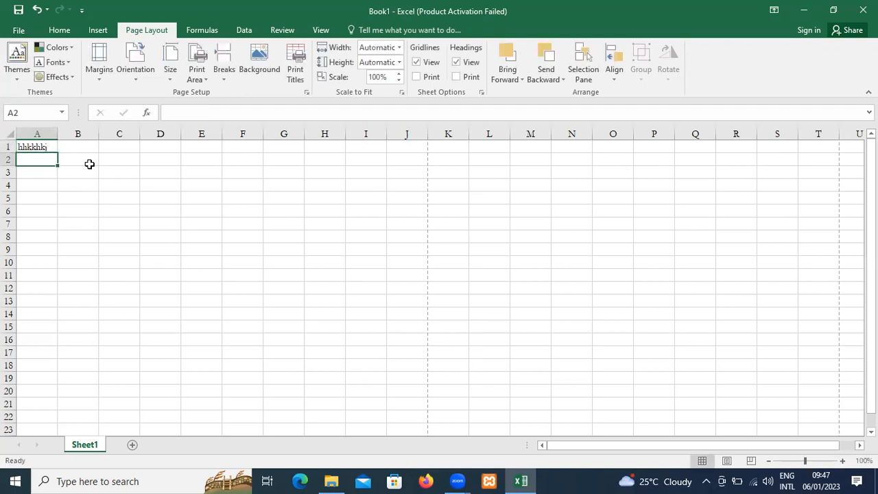
Set the theme colors to Orange Red and the theme fonts to Franklin Gothic
{"action": "left_click", "coordinate": [74, 49]}
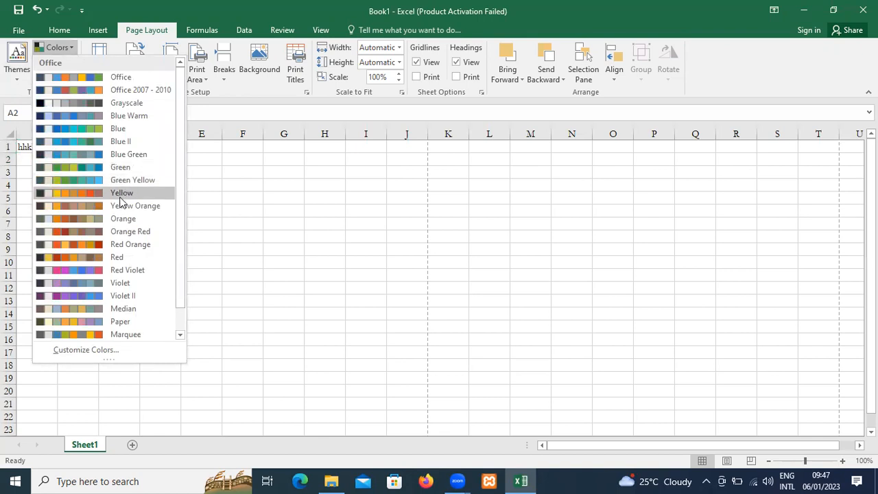
{"action": "left_click", "coordinate": [117, 234]}
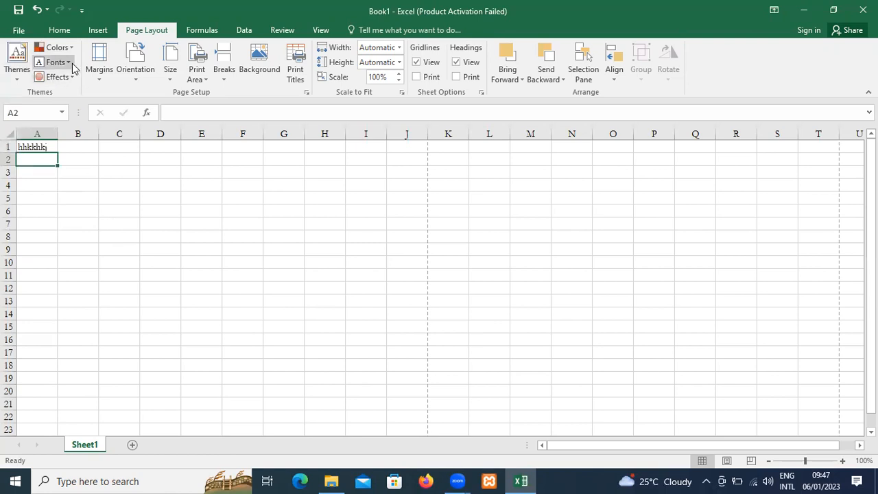
{"action": "left_click", "coordinate": [68, 63]}
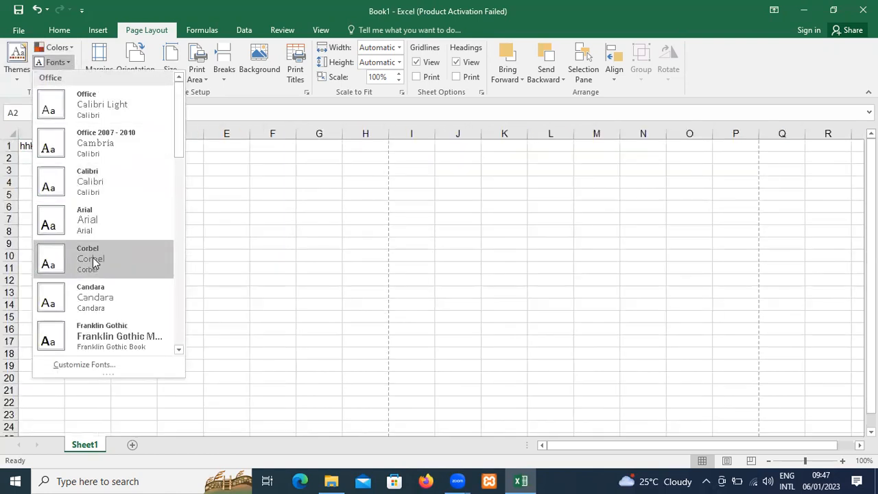
{"action": "left_click", "coordinate": [94, 334]}
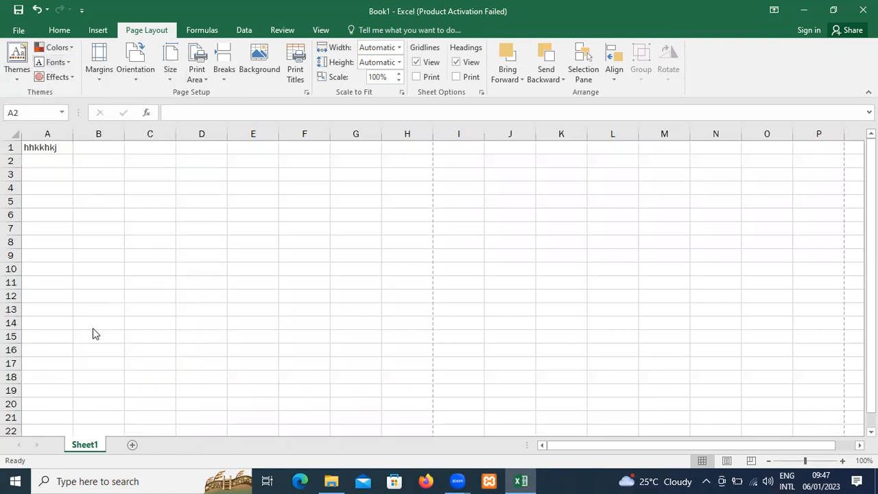
Change the theme fonts to Arial Black-Arial and the theme effects to Office 2007 - 2010
{"action": "left_click", "coordinate": [69, 64]}
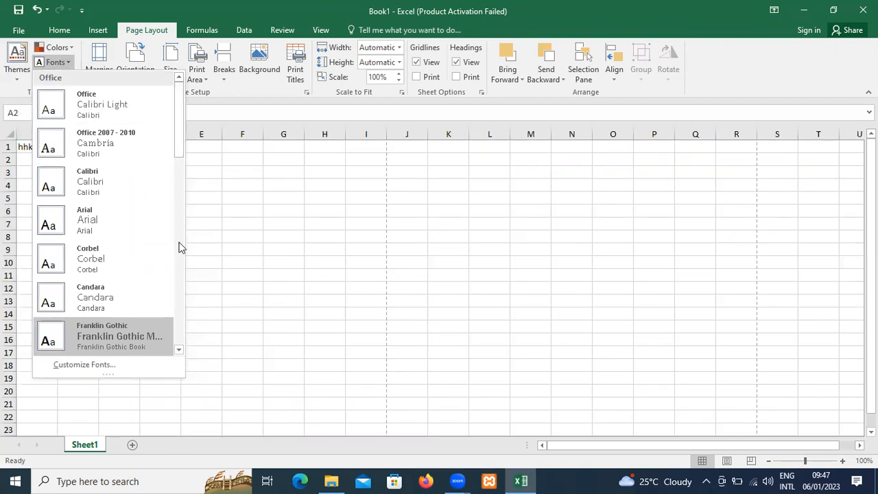
{"action": "scroll", "coordinate": [182, 300], "scroll_direction": "down", "scroll_amount": 5}
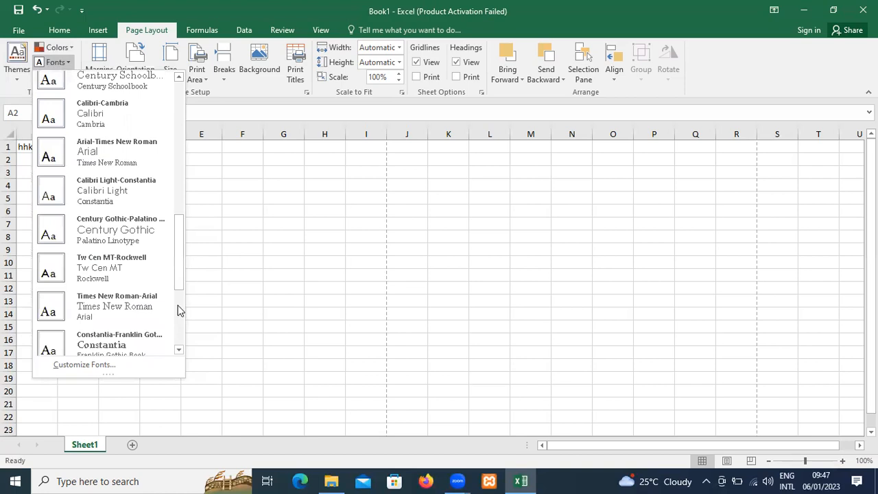
{"action": "scroll", "coordinate": [180, 313], "scroll_direction": "down", "scroll_amount": 3}
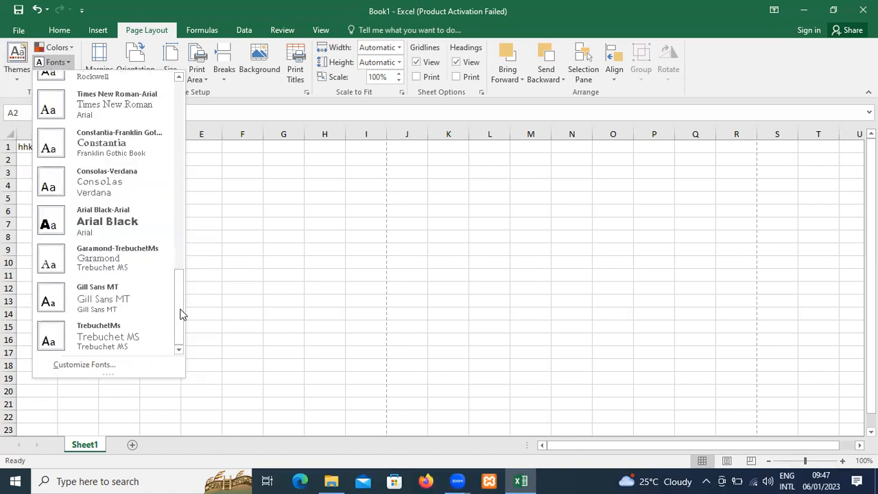
{"action": "left_click", "coordinate": [123, 215]}
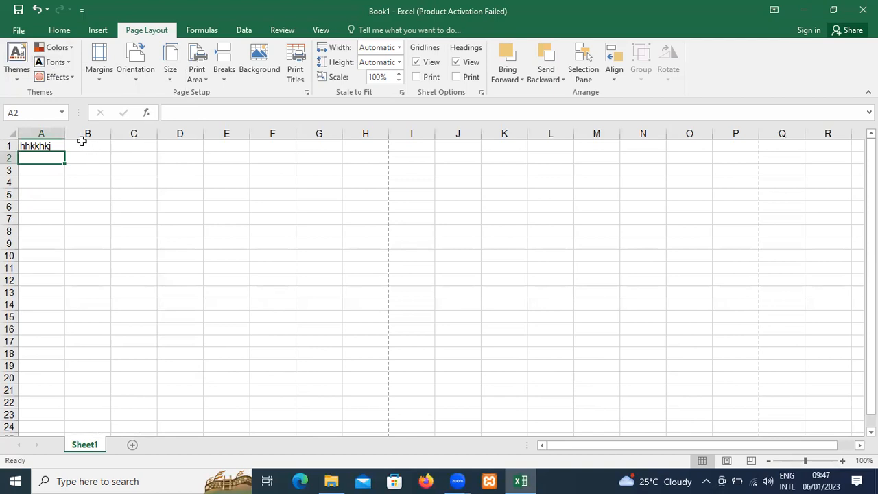
{"action": "left_click", "coordinate": [69, 78]}
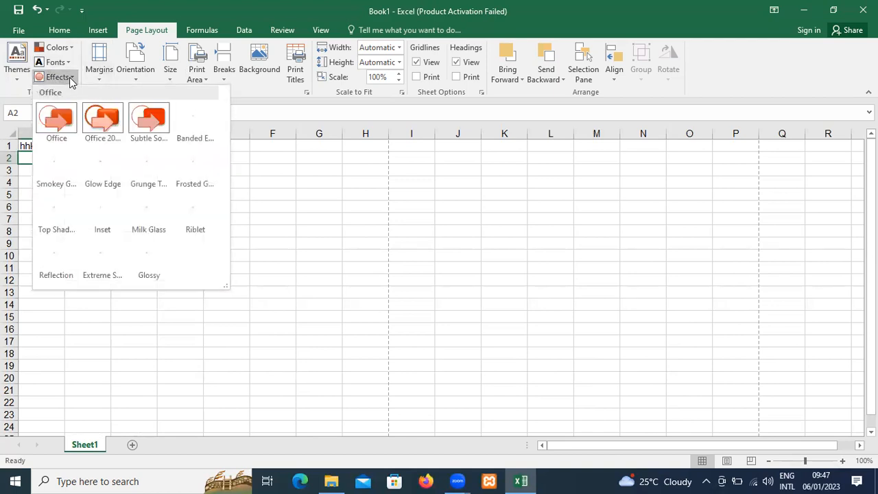
{"action": "left_click", "coordinate": [101, 131]}
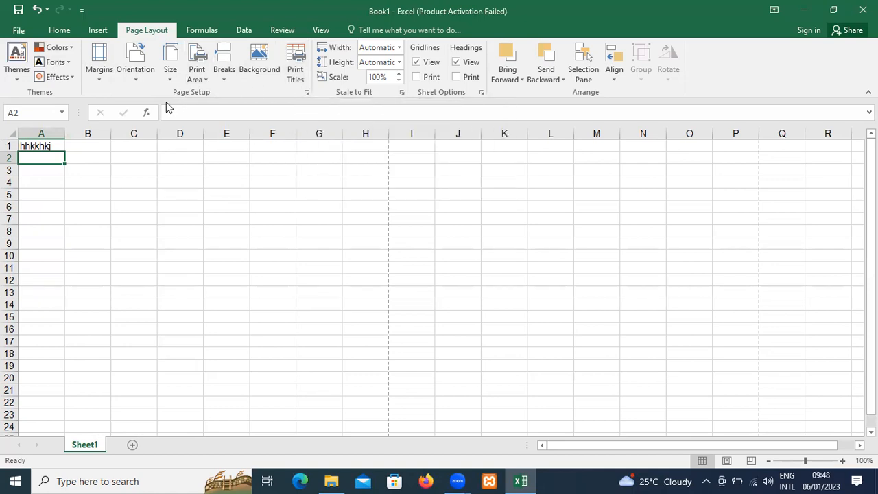
Review the preset page margins and the custom margin settings without applying any change
{"action": "left_click", "coordinate": [105, 77]}
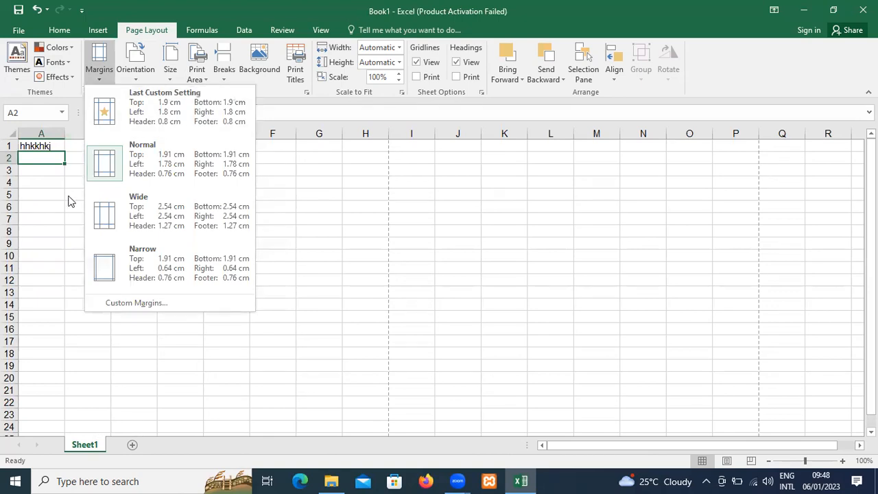
{"action": "left_click", "coordinate": [133, 303]}
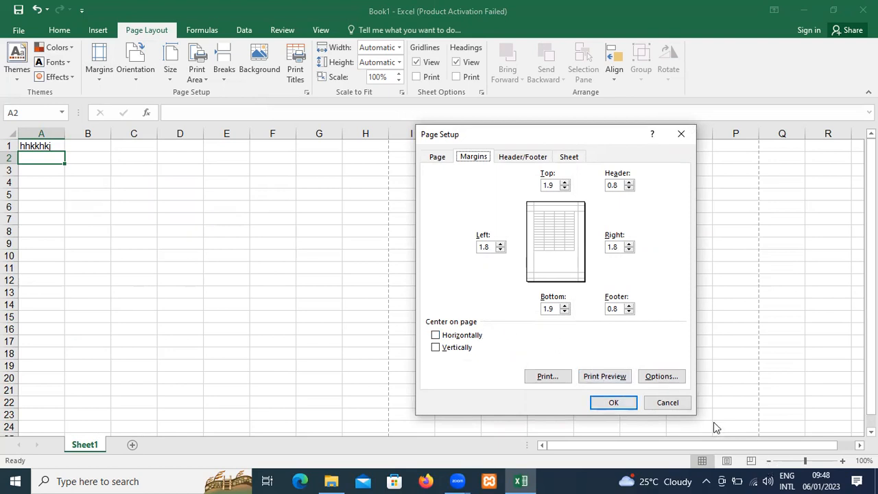
{"action": "left_click", "coordinate": [682, 404]}
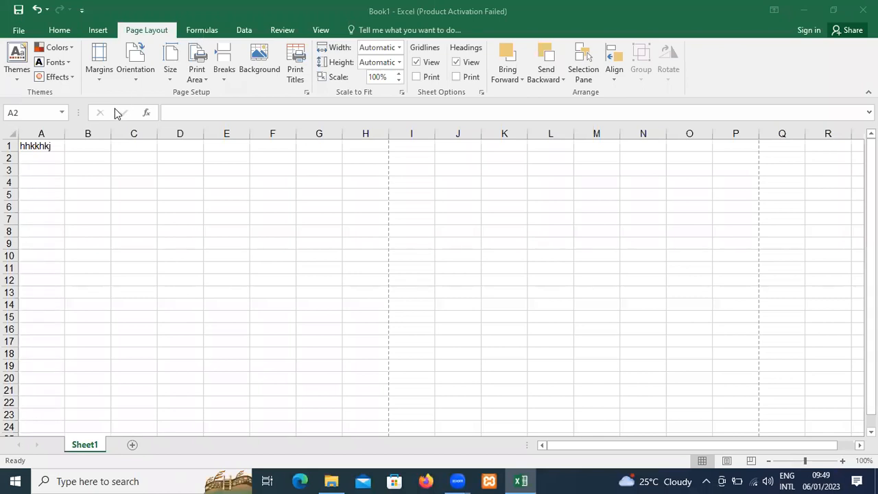
Look through the page orientation, paper size and print area options without choosing any
{"action": "left_click", "coordinate": [139, 81]}
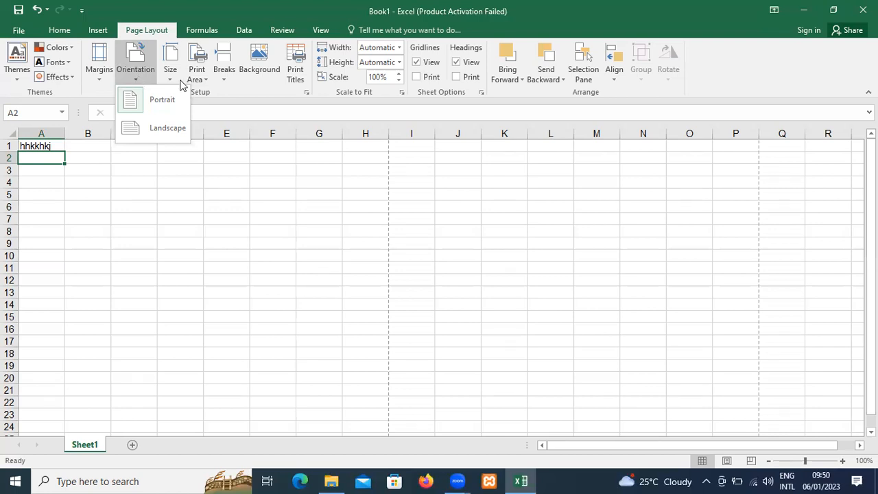
{"action": "left_click", "coordinate": [170, 81]}
{"action": "left_click", "coordinate": [172, 79]}
{"action": "left_click", "coordinate": [171, 80]}
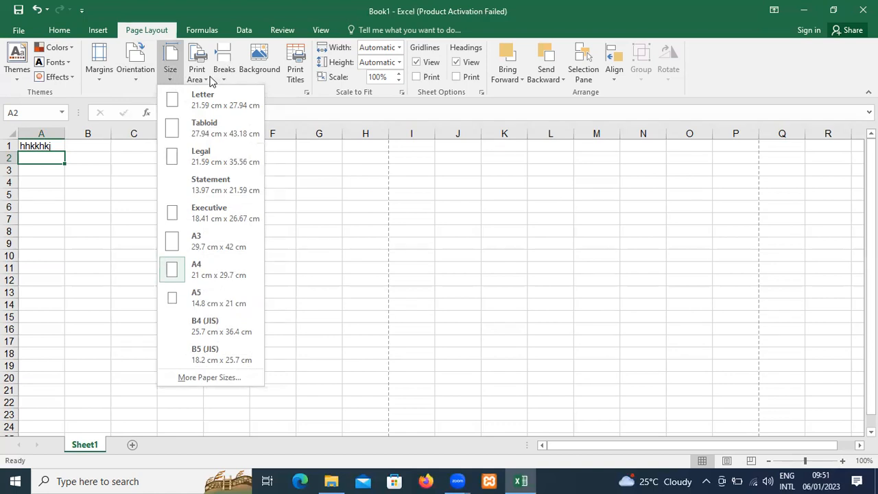
{"action": "left_click", "coordinate": [205, 81]}
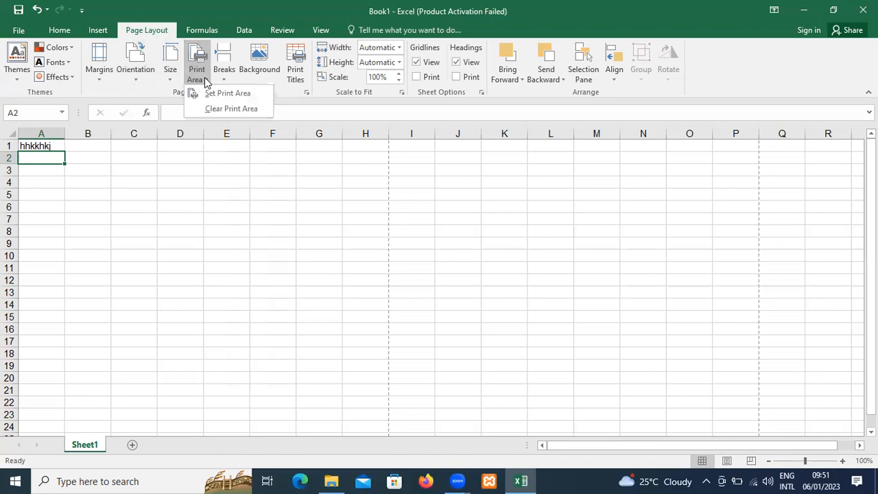
{"action": "left_click", "coordinate": [48, 147]}
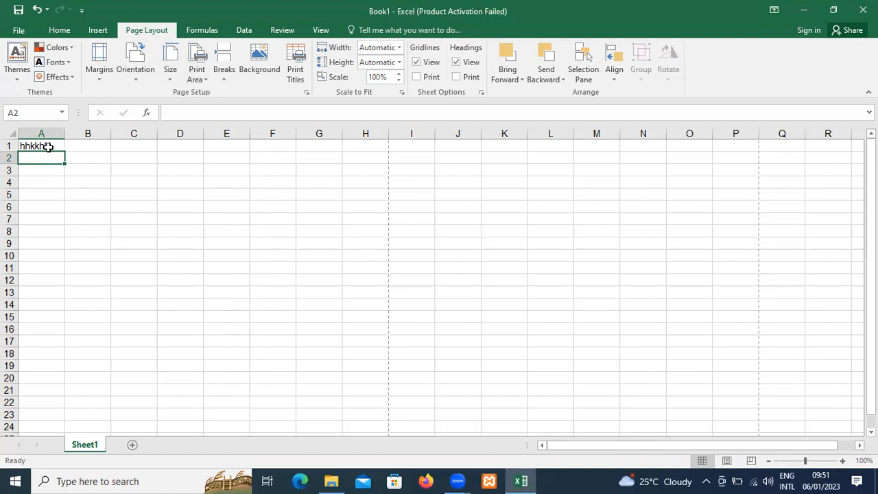
Enter sdfsdf in cell A2 and the formula =rand()*10 in cell B1
{"action": "type", "text": "sdfsdf"}
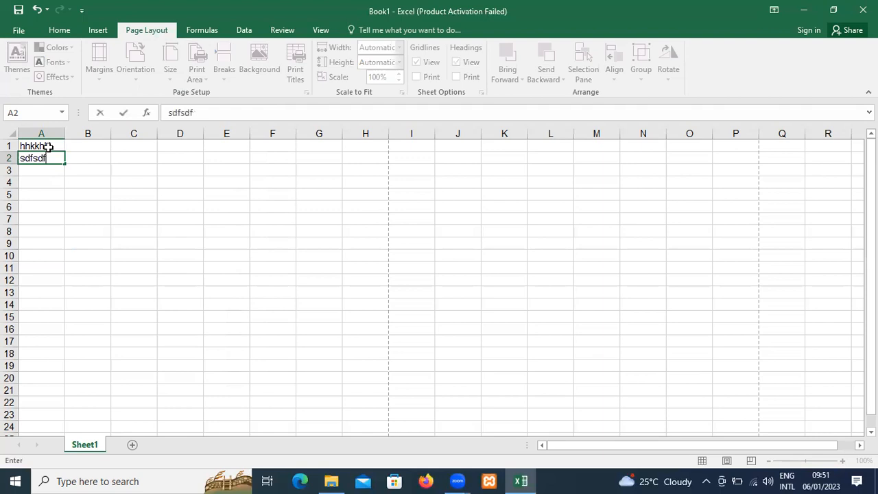
{"action": "key", "text": "Return"}
{"action": "left_click", "coordinate": [48, 147]}
{"action": "key", "text": "Right"}
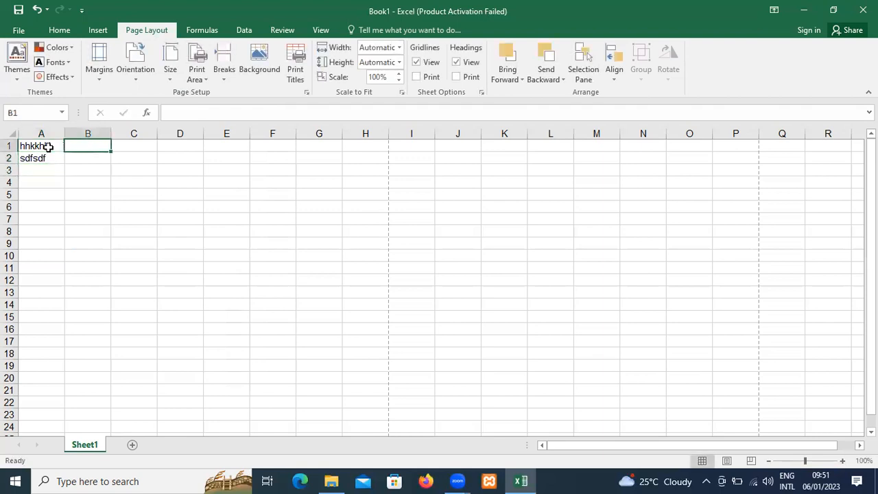
{"action": "type", "text": "=rand"}
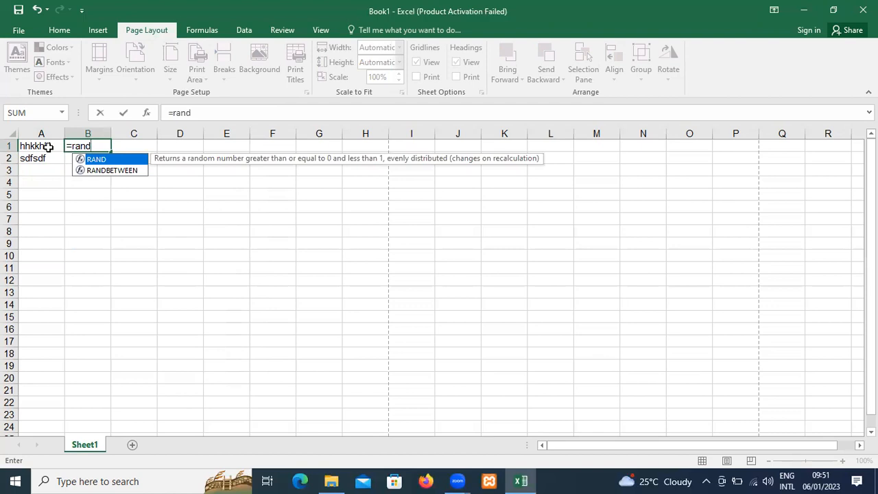
{"action": "type", "text": "()"}
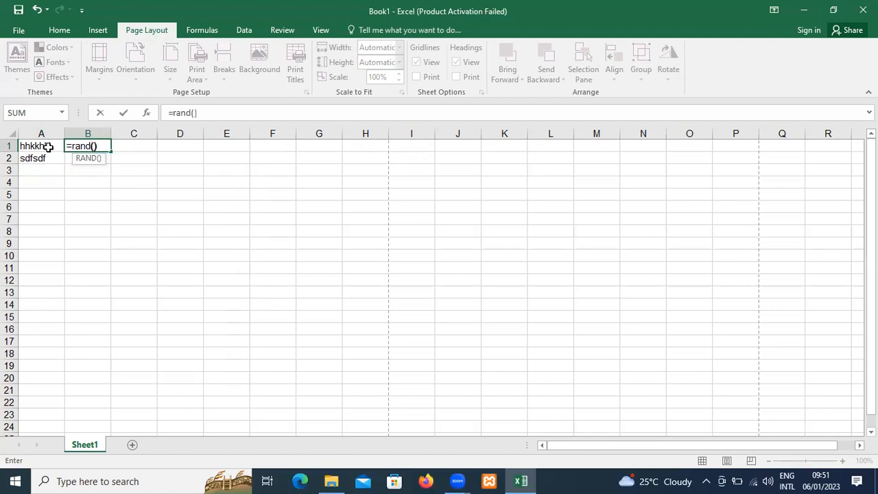
{"action": "type", "text": "*10"}
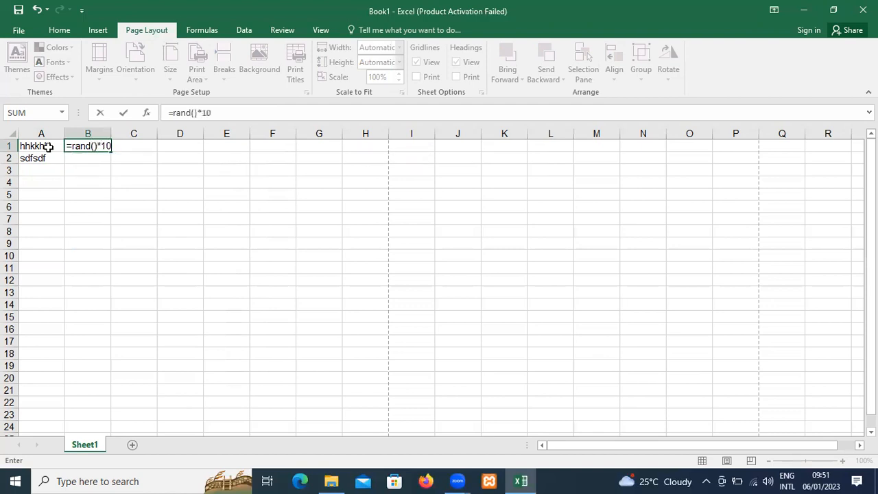
{"action": "key", "text": "Return"}
Copy the random-number formula from B1 into cells C1:F1
{"action": "key", "text": "Up"}
{"action": "key", "text": "ctrl+c"}
{"action": "key", "text": "Right"}
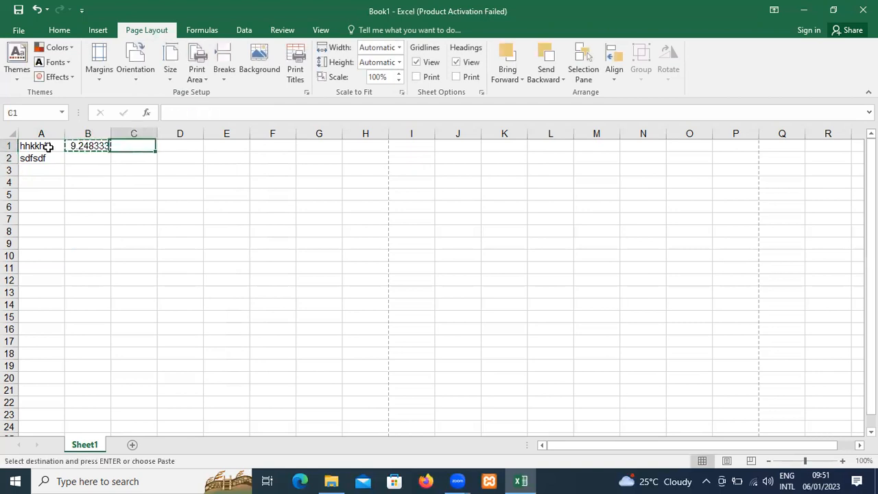
{"action": "key", "text": "shift+Right"}
{"action": "key", "text": "shift+Right"}
{"action": "key", "text": "shift+Right"}
{"action": "key", "text": "Return"}
Copy the formulas in B1:F1 down into the range B2:F19
{"action": "key", "text": "Left"}
{"action": "key", "text": "shift+Right"}
{"action": "key", "text": "shift+Right"}
{"action": "key", "text": "shift+Right"}
{"action": "key", "text": "shift+Right"}
{"action": "key", "text": "ctrl+c"}
{"action": "key", "text": "Down"}
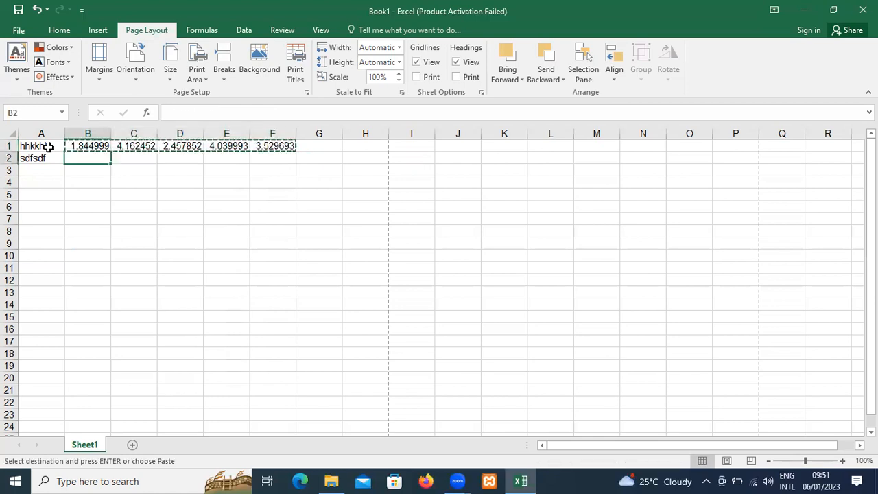
{"action": "key", "text": "shift+Right"}
{"action": "key", "text": "shift+Right"}
{"action": "key", "text": "shift+Right"}
{"action": "key", "text": "shift+Right"}
{"action": "key", "text": "shift+Down"}
{"action": "key", "text": "shift+Down"}
{"action": "key", "text": "shift+Down"}
{"action": "key", "text": "shift+Down"}
{"action": "key", "text": "shift+Down"}
{"action": "key", "text": "shift+Down"}
{"action": "key", "text": "shift+Down"}
{"action": "key", "text": "shift+Down"}
{"action": "key", "text": "shift+Down"}
{"action": "key", "text": "shift+Down"}
{"action": "key", "text": "shift+Down"}
{"action": "key", "text": "shift+Down"}
{"action": "key", "text": "shift+Down"}
{"action": "key", "text": "shift+Down"}
{"action": "key", "text": "shift+Down"}
{"action": "key", "text": "shift+Down"}
{"action": "key", "text": "shift+Down"}
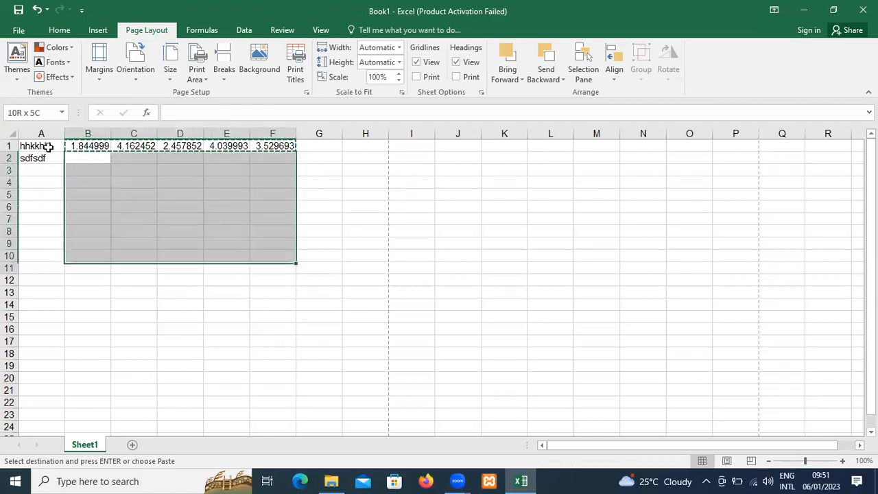
{"action": "key", "text": "Return"}
Copy the formulas in B1:B19 over column A, starting at cell A1
{"action": "key", "text": "Left"}
{"action": "key", "text": "Up"}
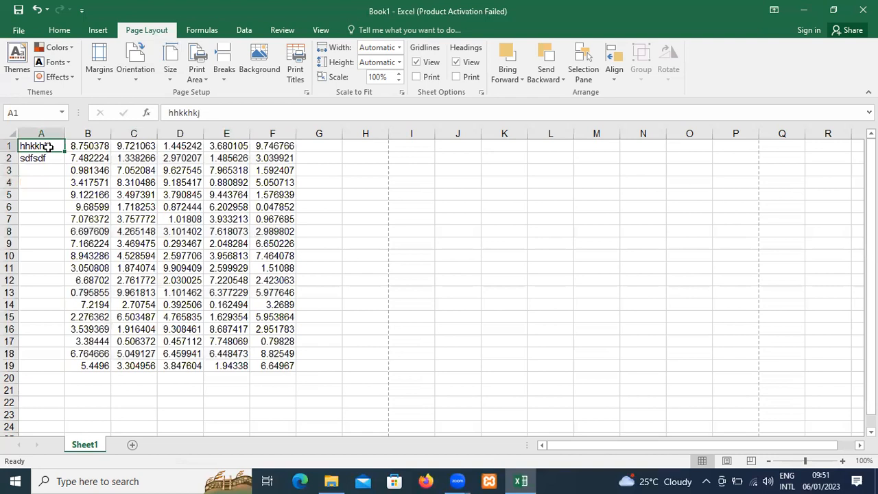
{"action": "key", "text": "Right"}
{"action": "key", "text": "shift+Down"}
{"action": "key", "text": "shift+Down"}
{"action": "key", "text": "shift+Down"}
{"action": "key", "text": "shift+Down"}
{"action": "key", "text": "shift+Down"}
{"action": "key", "text": "shift+Down"}
{"action": "key", "text": "shift+Down"}
{"action": "key", "text": "shift+Down"}
{"action": "key", "text": "shift+Down"}
{"action": "key", "text": "shift+Down"}
{"action": "key", "text": "shift+Down"}
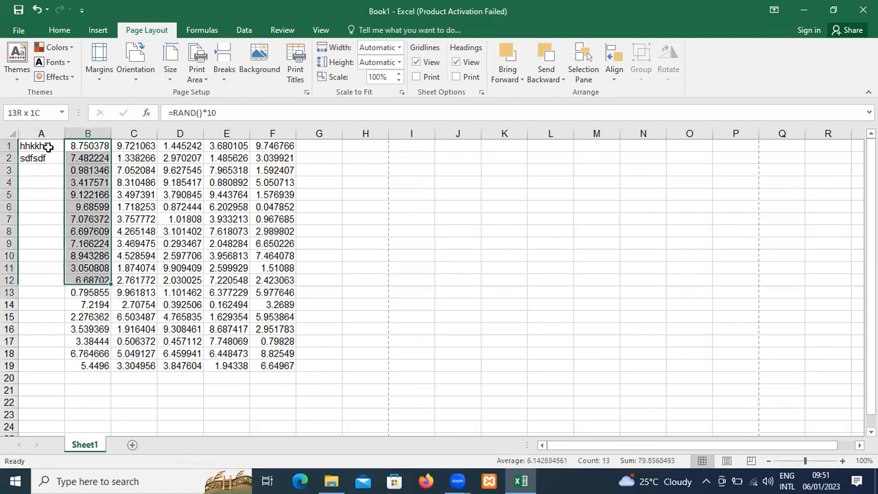
{"action": "key", "text": "shift+Down"}
{"action": "key", "text": "shift+Down"}
{"action": "key", "text": "shift+Down"}
{"action": "key", "text": "shift+Down"}
{"action": "key", "text": "shift+Down"}
{"action": "key", "text": "shift+Down"}
{"action": "key", "text": "shift+Down"}
{"action": "key", "text": "ctrl+c"}
{"action": "key", "text": "Left"}
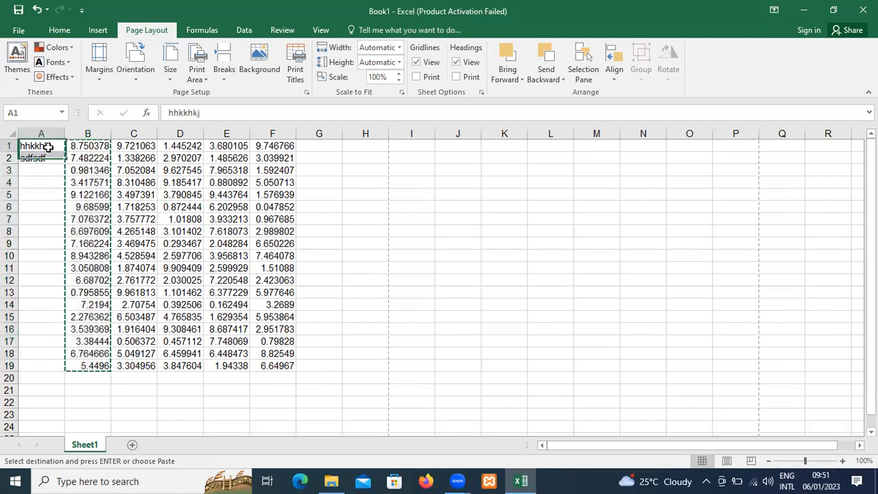
{"action": "key", "text": "ctrl+v"}
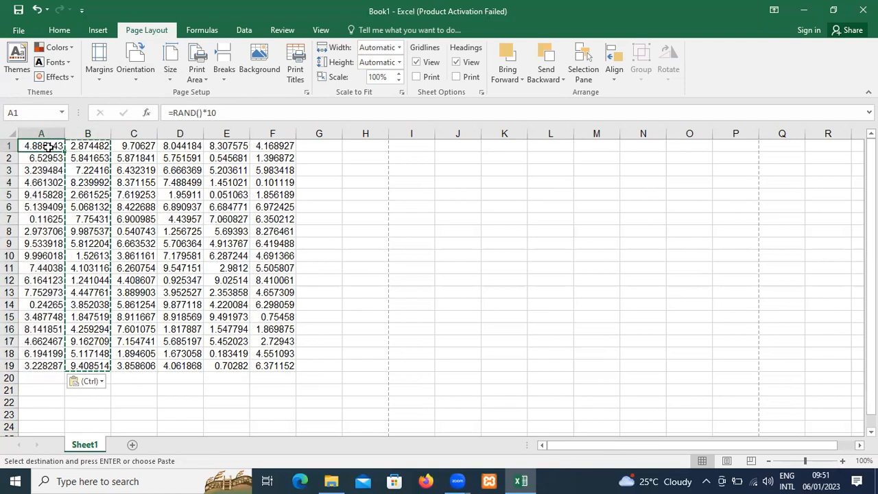
{"action": "key", "text": "Escape"}
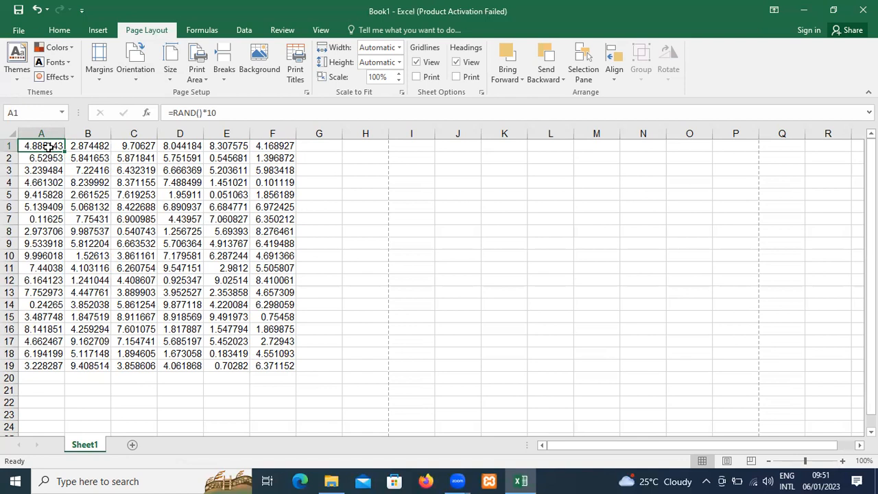
Set the range A1:E5 as the print area and check it in the print preview
{"action": "key", "text": "shift+Right"}
{"action": "key", "text": "shift+Right"}
{"action": "key", "text": "shift+Right"}
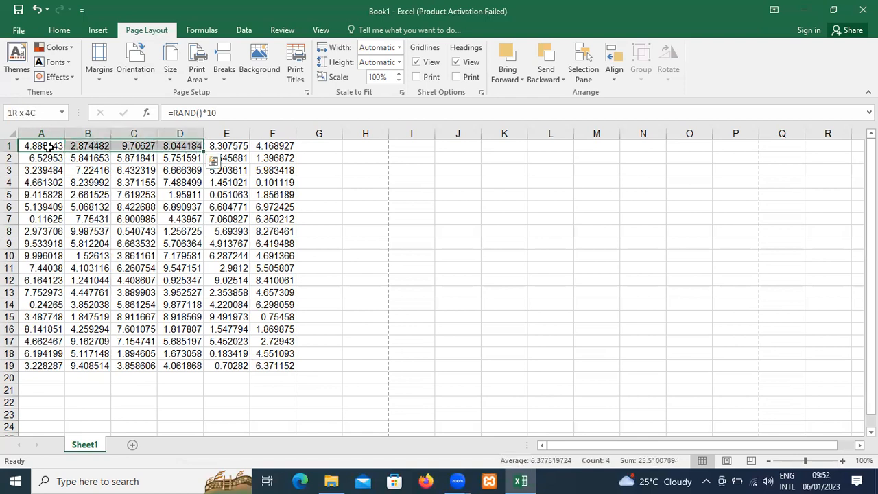
{"action": "key", "text": "shift+Right"}
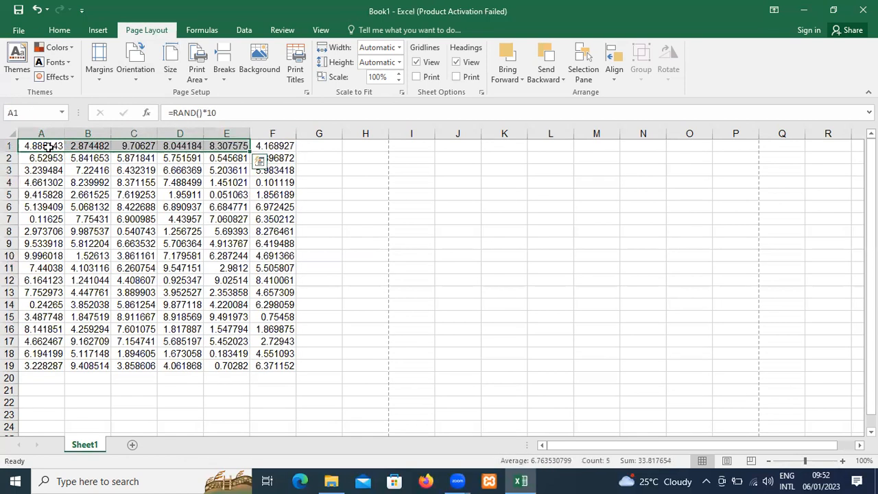
{"action": "key", "text": "shift+Down"}
{"action": "key", "text": "shift+Down"}
{"action": "key", "text": "shift+Down"}
{"action": "key", "text": "shift+Down"}
{"action": "key", "text": "shift+Down"}
{"action": "key", "text": "shift+Up"}
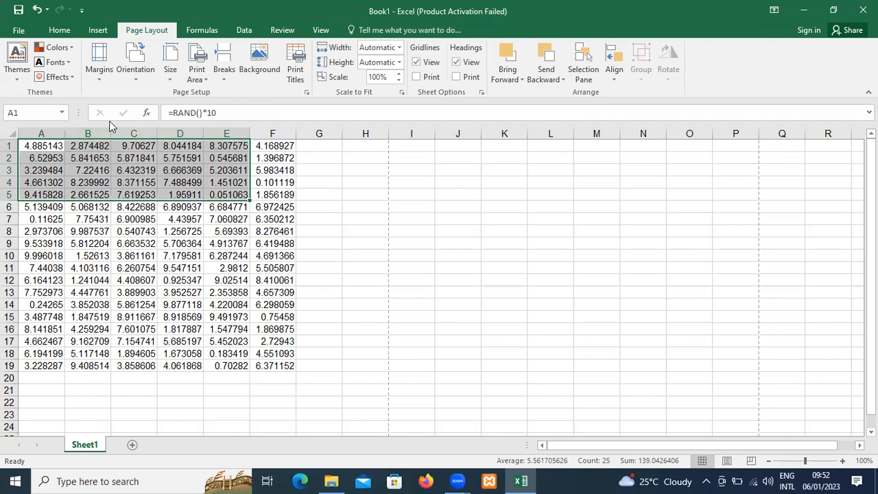
{"action": "left_click", "coordinate": [197, 80]}
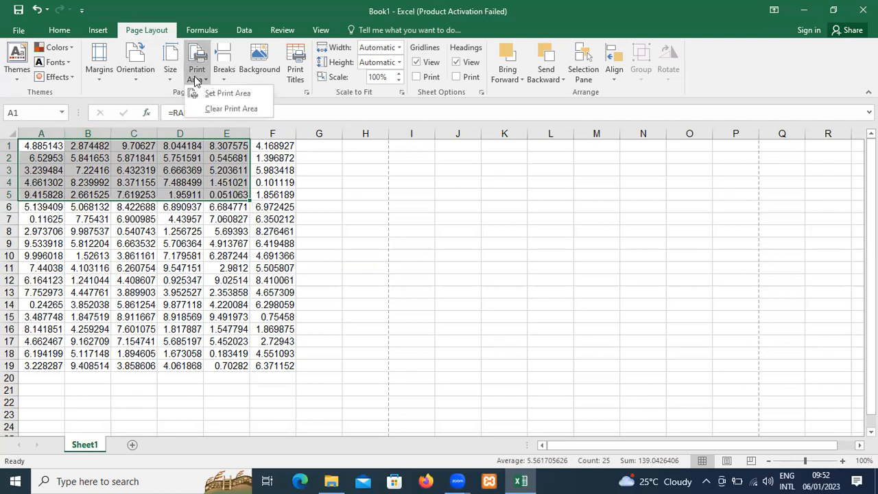
{"action": "left_click", "coordinate": [202, 93]}
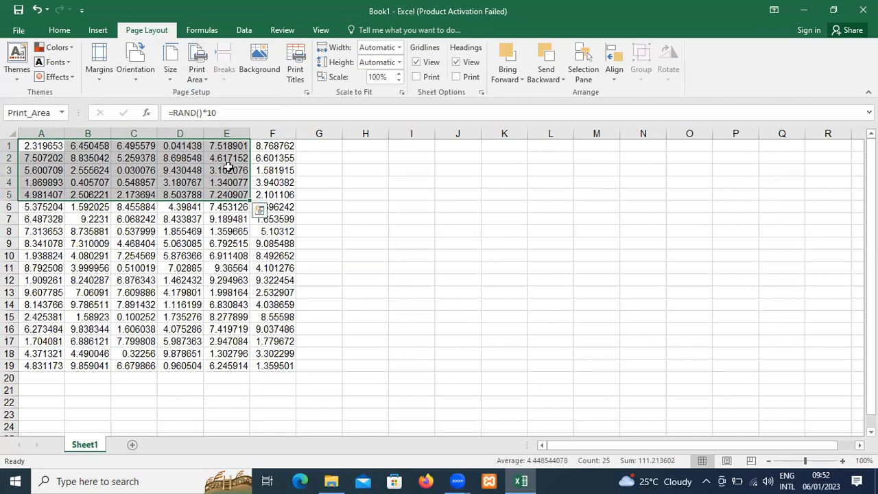
{"action": "key", "text": "ctrl+p"}
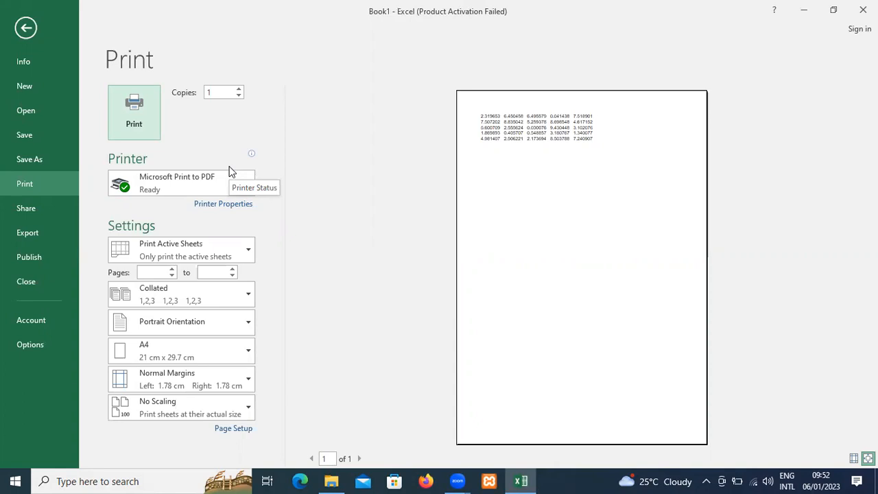
{"action": "key", "text": "Escape"}
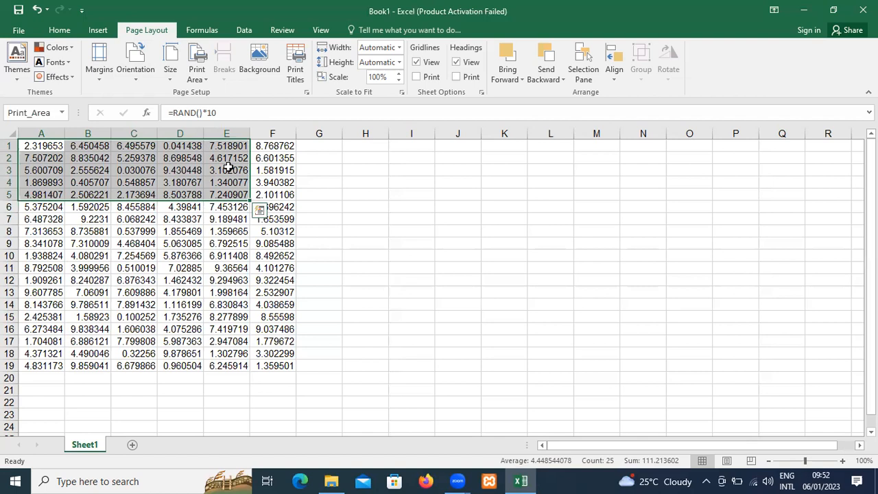
Clear the sheet's print area and check the full data in the print preview
{"action": "left_click", "coordinate": [196, 79]}
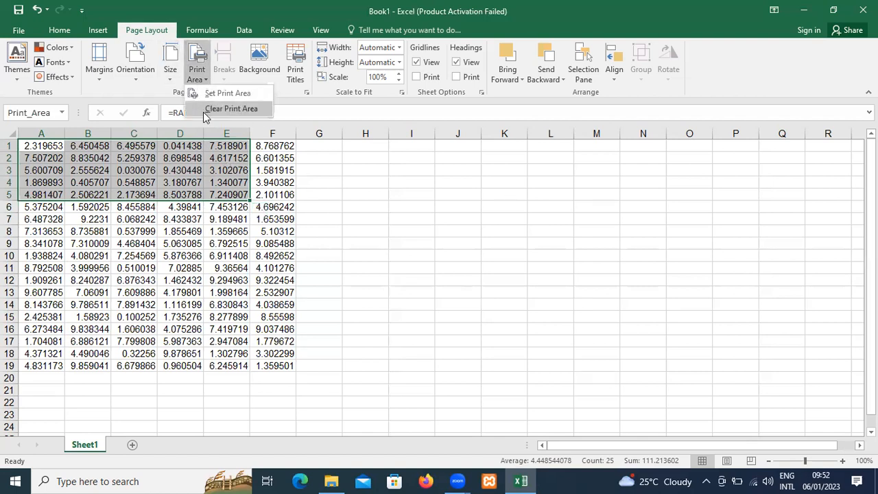
{"action": "left_click", "coordinate": [203, 110]}
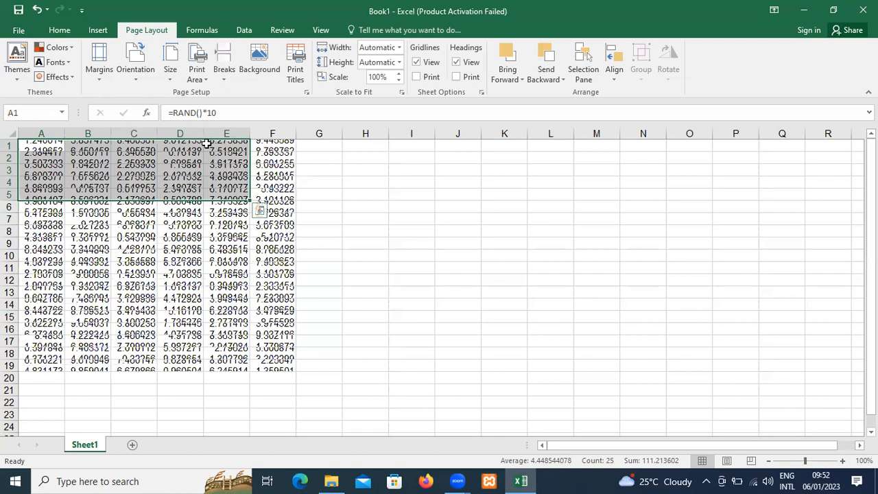
{"action": "key", "text": "ctrl+p"}
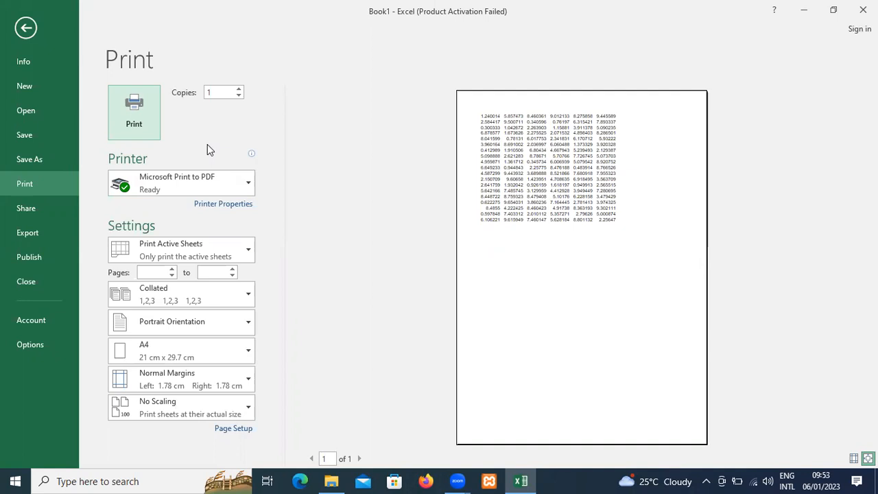
{"action": "key", "text": "Escape"}
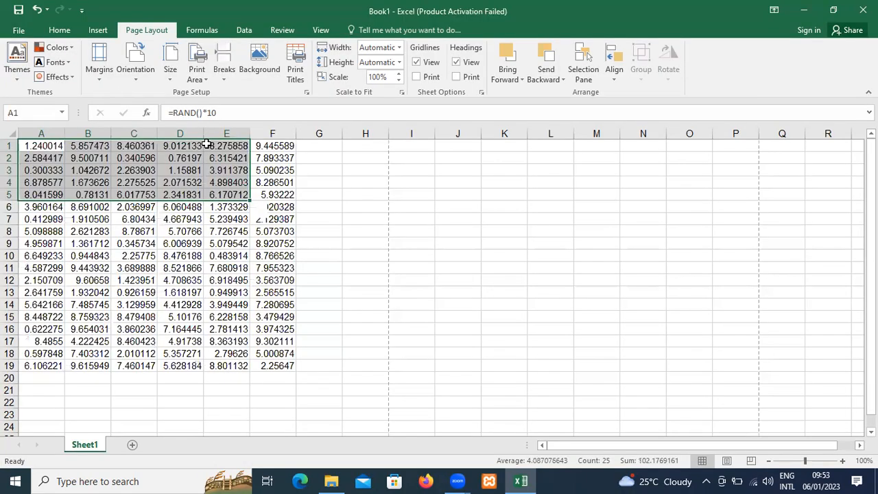
Center the sheet horizontally on the page in Page Setup and check the result in the print preview
{"action": "left_click", "coordinate": [226, 78]}
{"action": "left_click", "coordinate": [139, 233]}
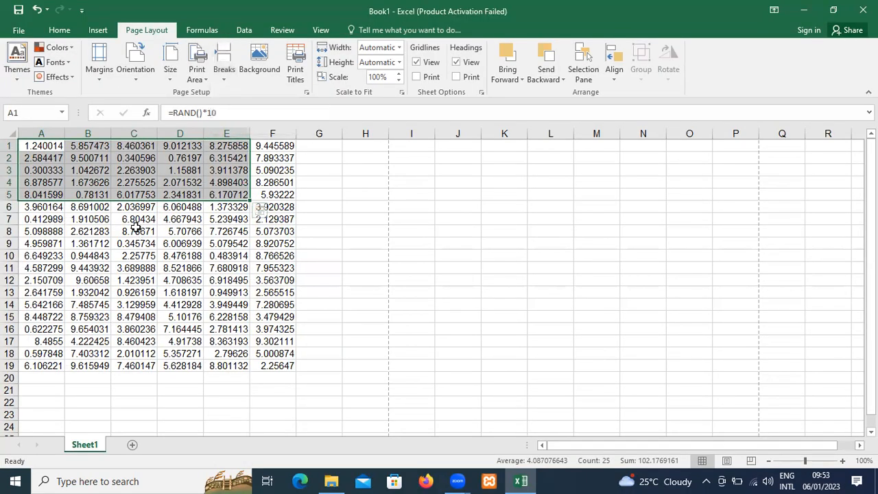
{"action": "left_click", "coordinate": [89, 240]}
{"action": "key", "text": "alt+p"}
{"action": "key", "text": "s"}
{"action": "key", "text": "p"}
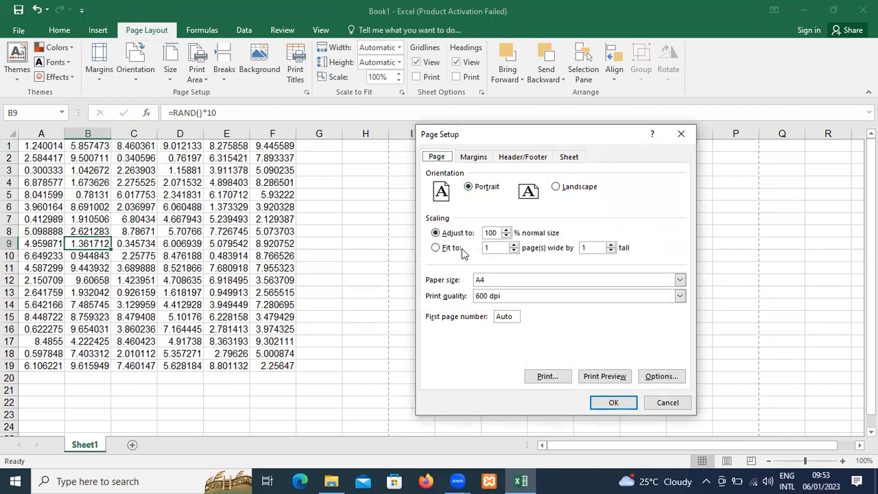
{"action": "left_click", "coordinate": [480, 157]}
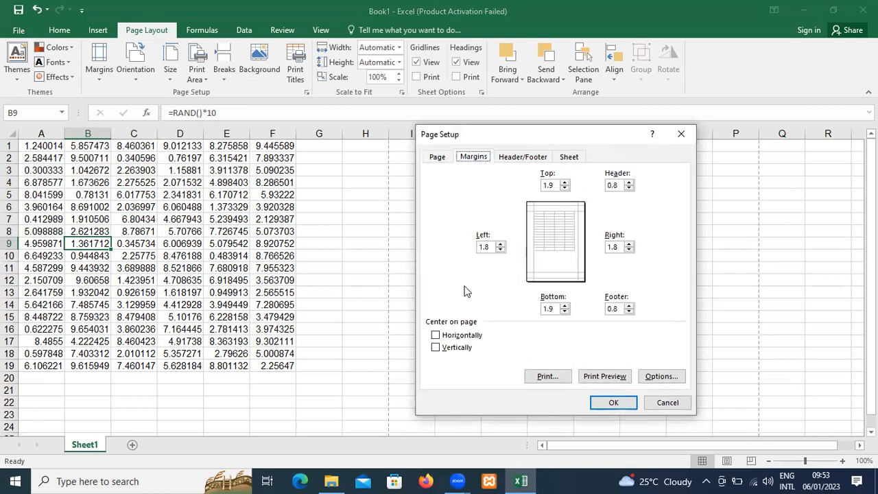
{"action": "left_click", "coordinate": [450, 337]}
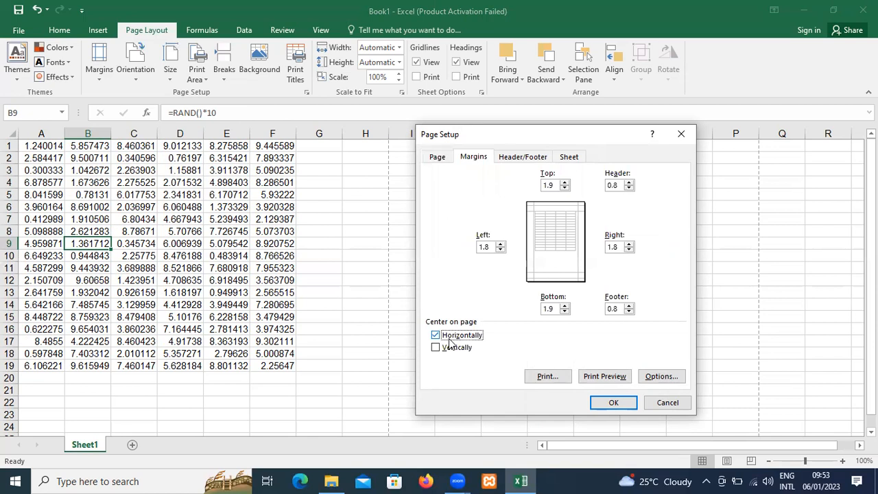
{"action": "left_click", "coordinate": [608, 403]}
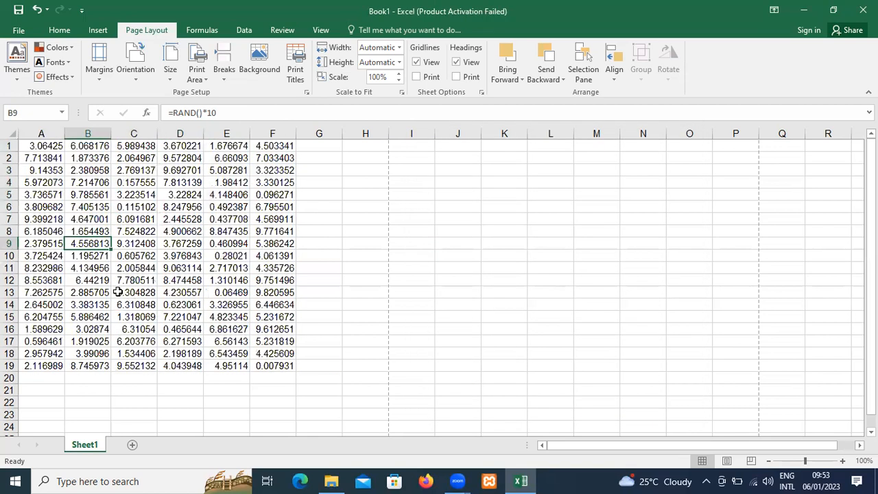
{"action": "key", "text": "ctrl+p"}
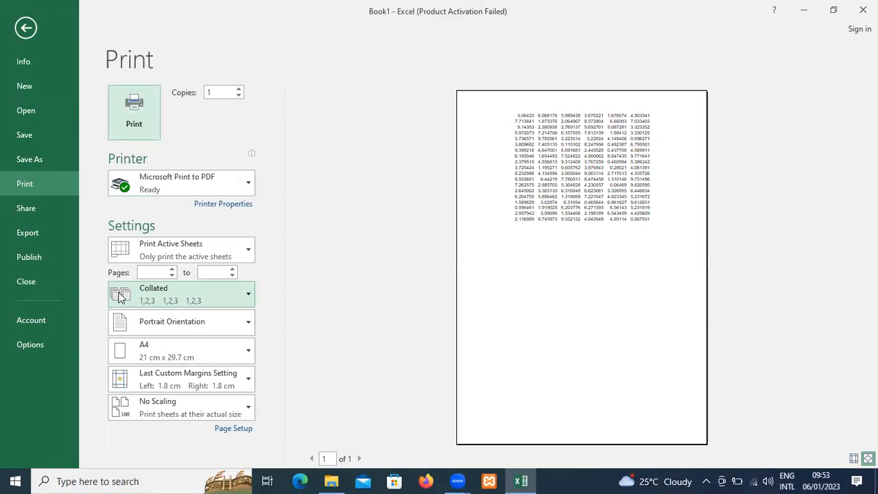
{"action": "key", "text": "Escape"}
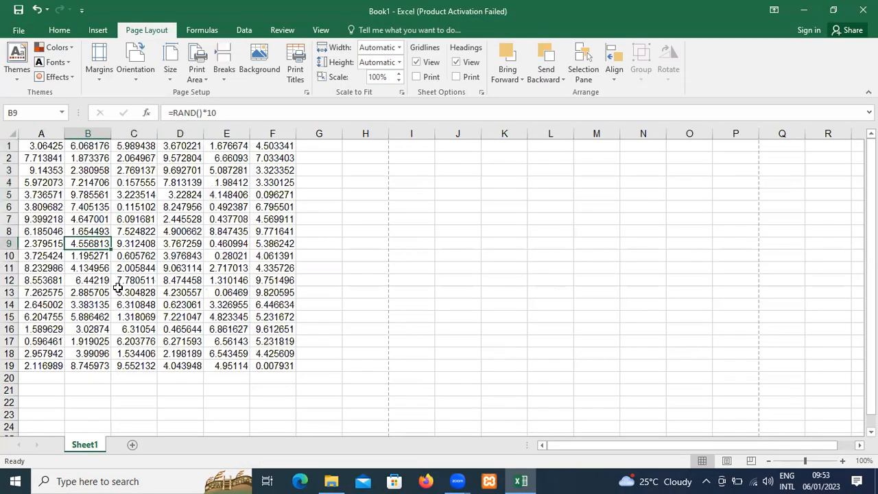
Apply all borders to the cells of the data range A1:F19
{"action": "key", "text": "ctrl+c"}
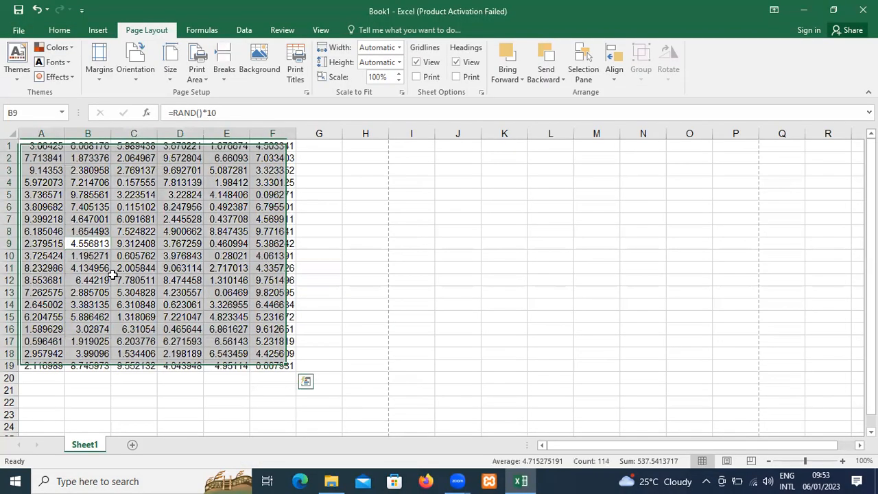
{"action": "key", "text": "Escape"}
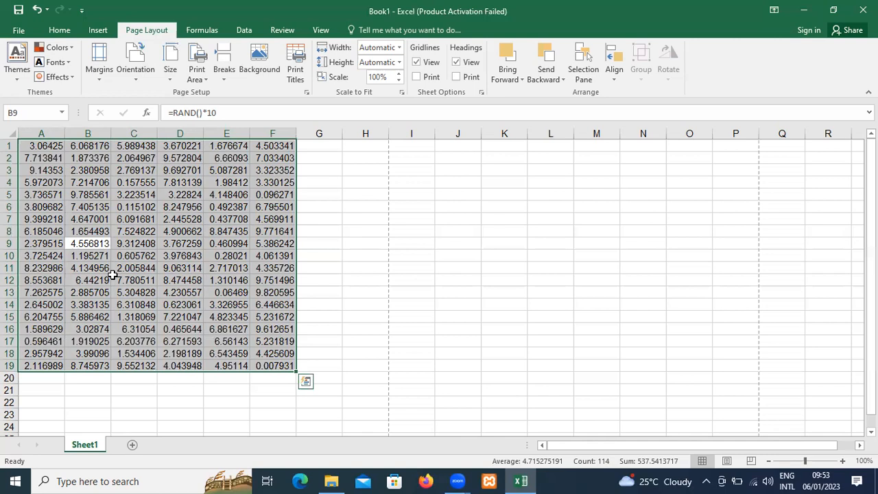
{"action": "left_click", "coordinate": [113, 277]}
{"action": "key", "text": "ctrl+a"}
{"action": "key", "text": "ctrl+c"}
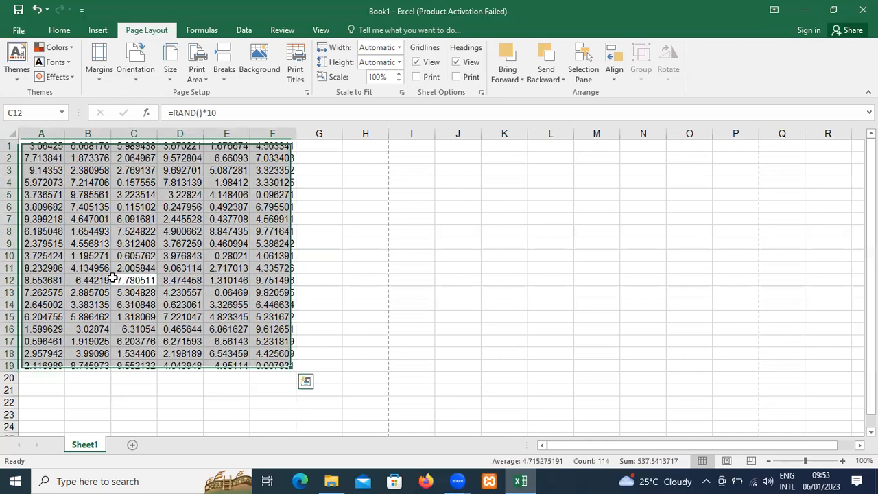
{"action": "key", "text": "alt+h"}
{"action": "key", "text": "b"}
{"action": "left_click", "coordinate": [109, 278]}
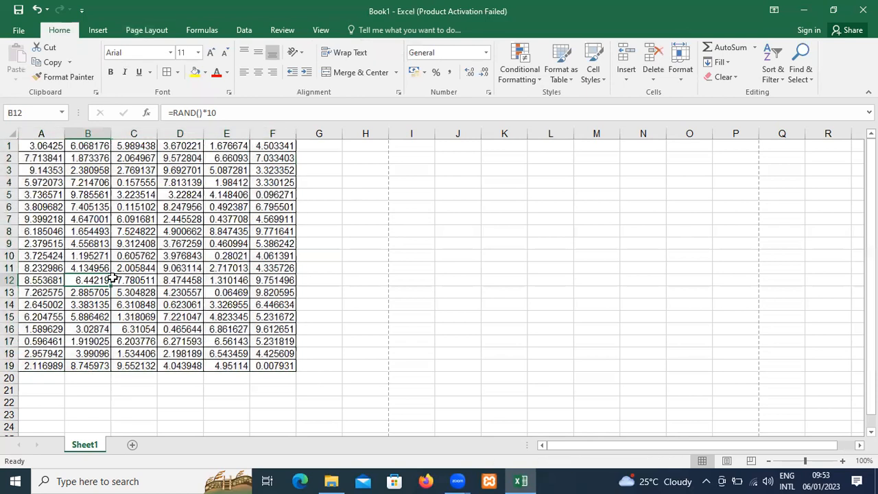
Try a page break above row 11 and undo its insertion
{"action": "left_click", "coordinate": [9, 267]}
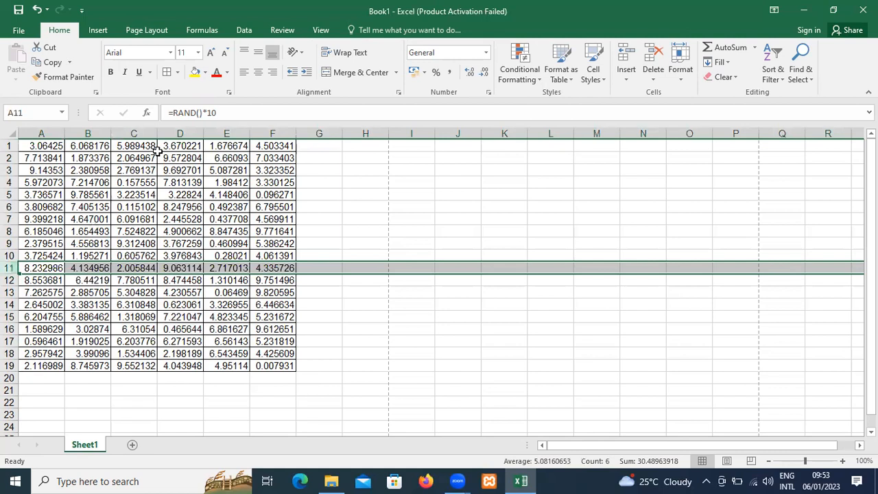
{"action": "left_click", "coordinate": [140, 31]}
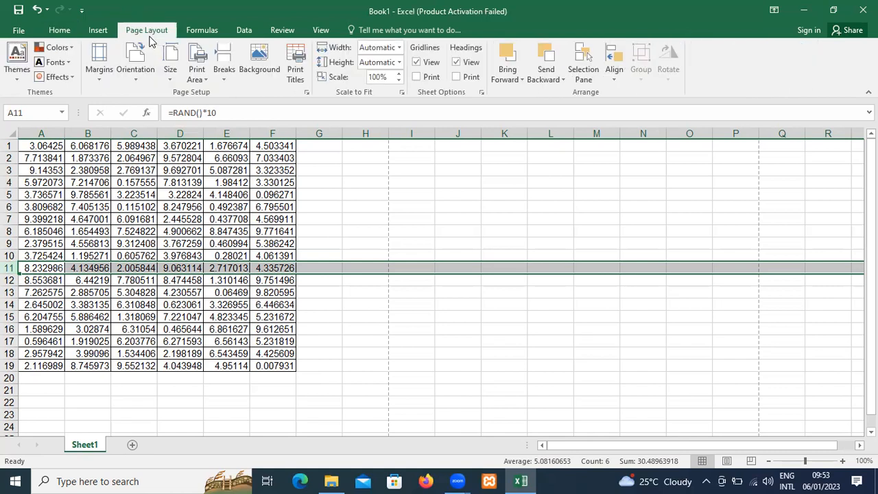
{"action": "left_click", "coordinate": [231, 81]}
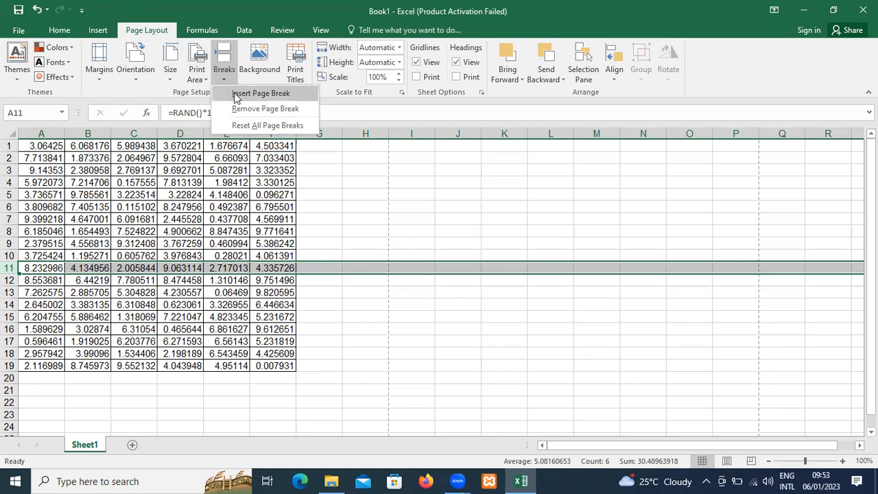
{"action": "left_click", "coordinate": [235, 96]}
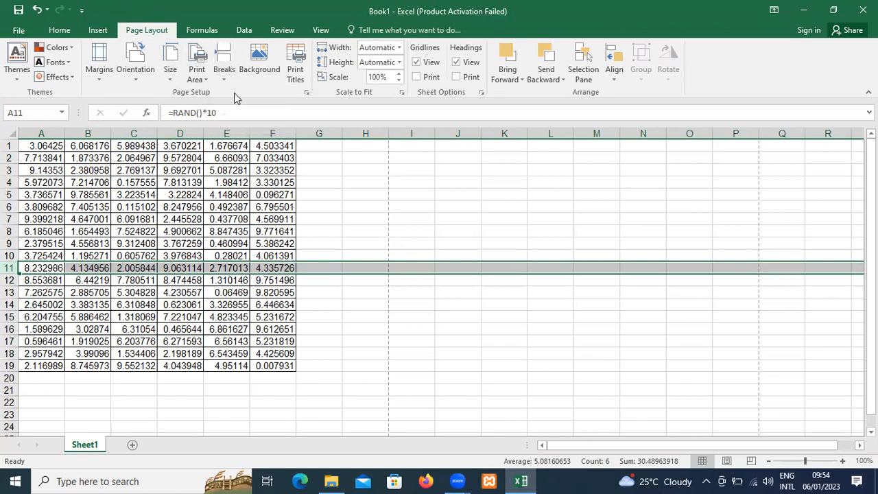
{"action": "left_click", "coordinate": [337, 279]}
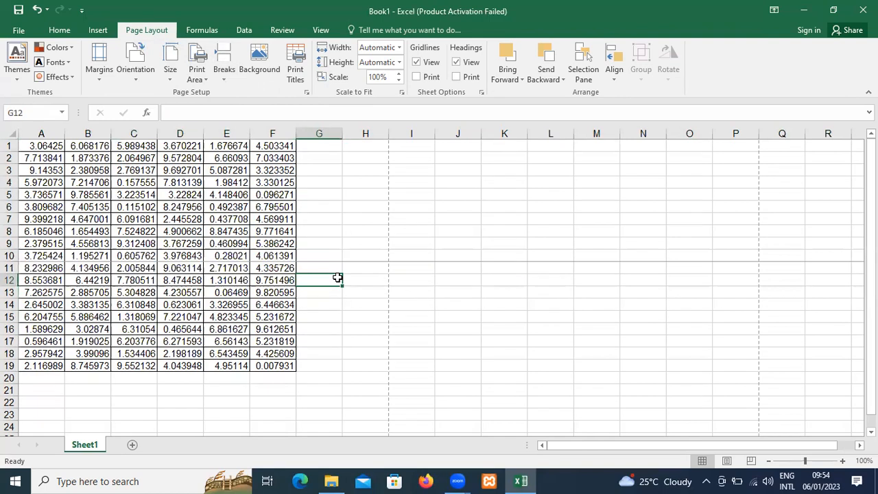
{"action": "key", "text": "F9"}
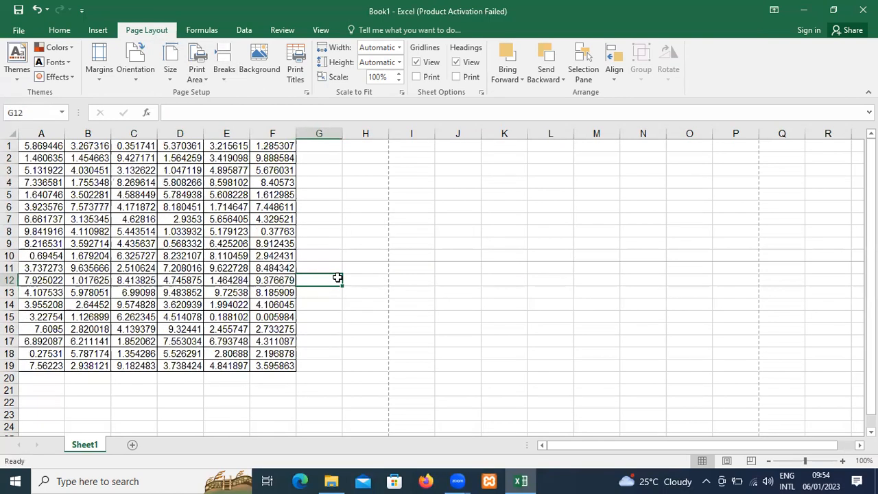
{"action": "key", "text": "ctrl+z"}
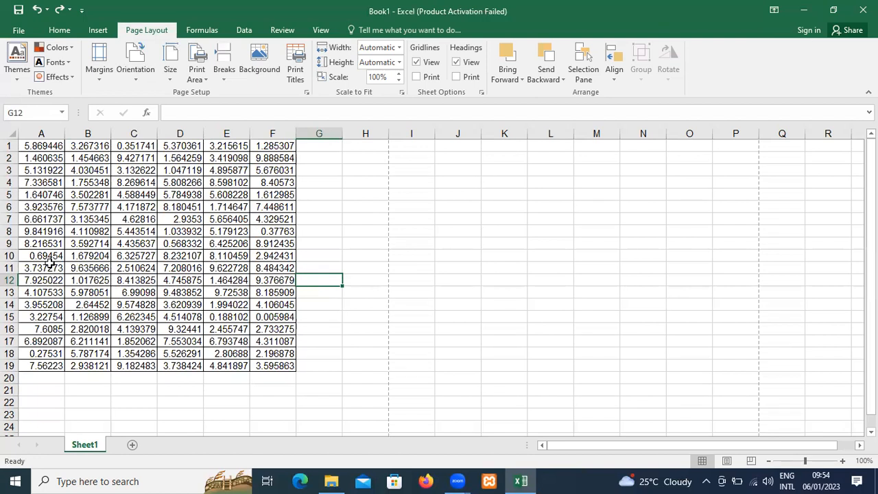
Insert a page break directly above row 11 so the table splits between rows 10 and 11
{"action": "left_click", "coordinate": [9, 267]}
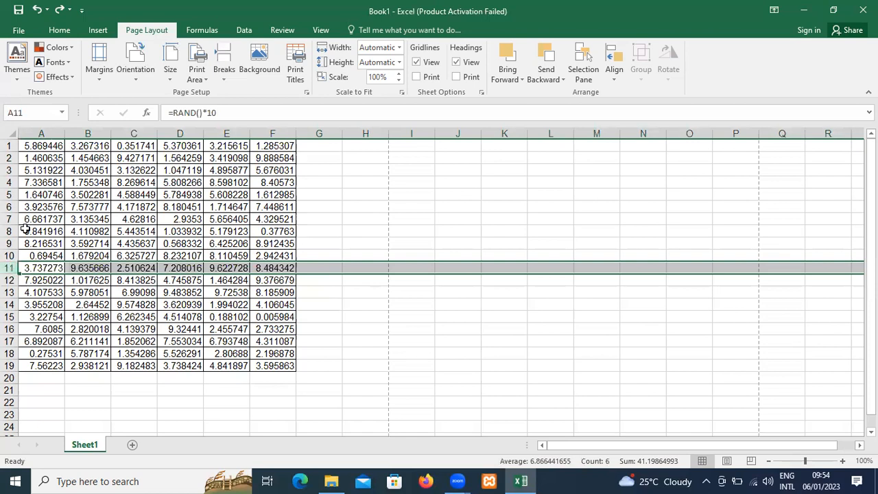
{"action": "left_click", "coordinate": [230, 80]}
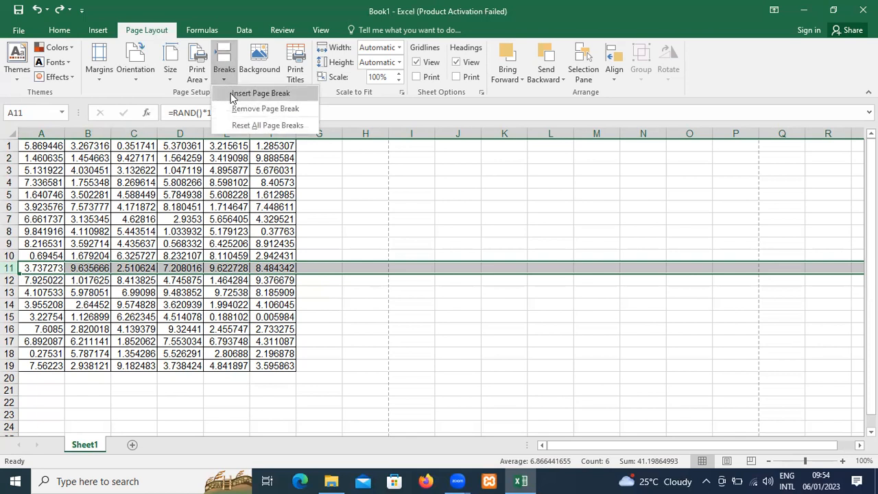
{"action": "left_click", "coordinate": [234, 96]}
{"action": "key", "text": "Down"}
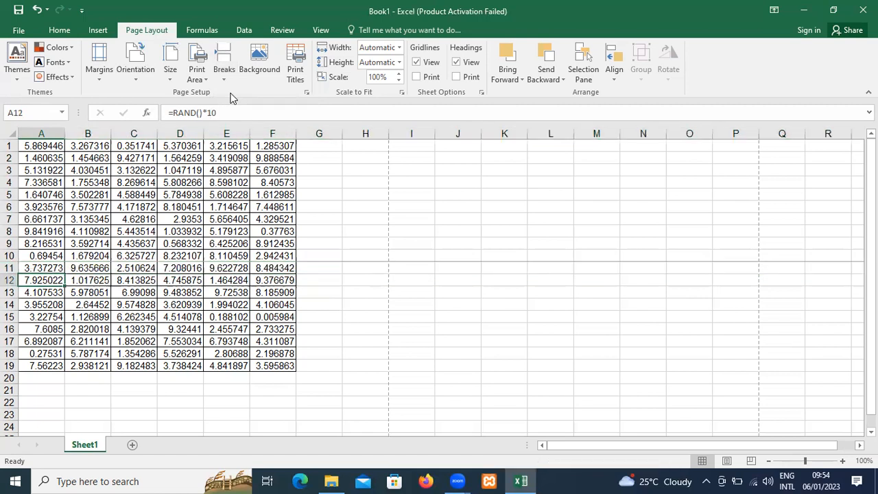
Examine how the table is divided over the two pages in the print preview, returning to page 1
{"action": "key", "text": "ctrl+p"}
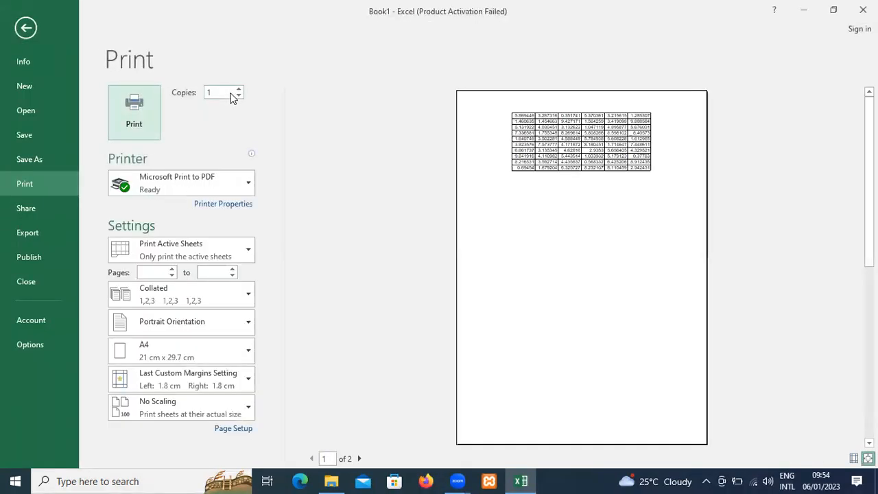
{"action": "left_click", "coordinate": [359, 458]}
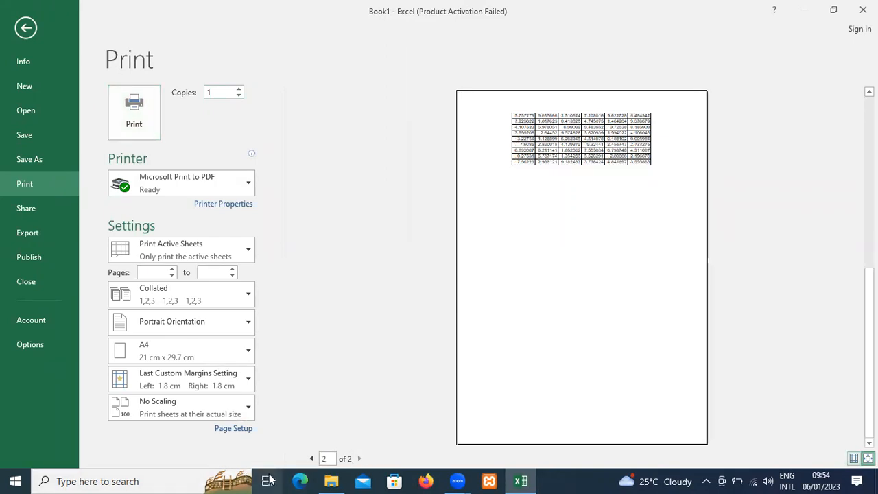
{"action": "left_click", "coordinate": [311, 458]}
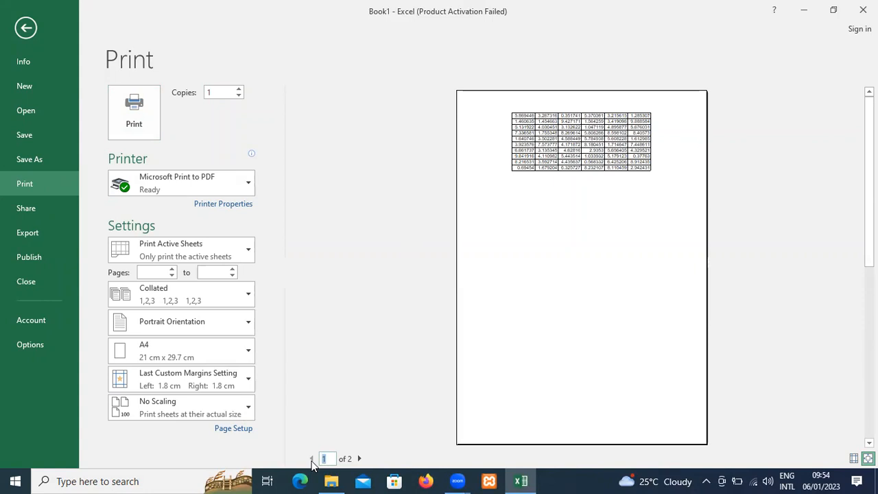
Remove the page break above row 11 and check the table's pagination in the print preview
{"action": "key", "text": "Escape"}
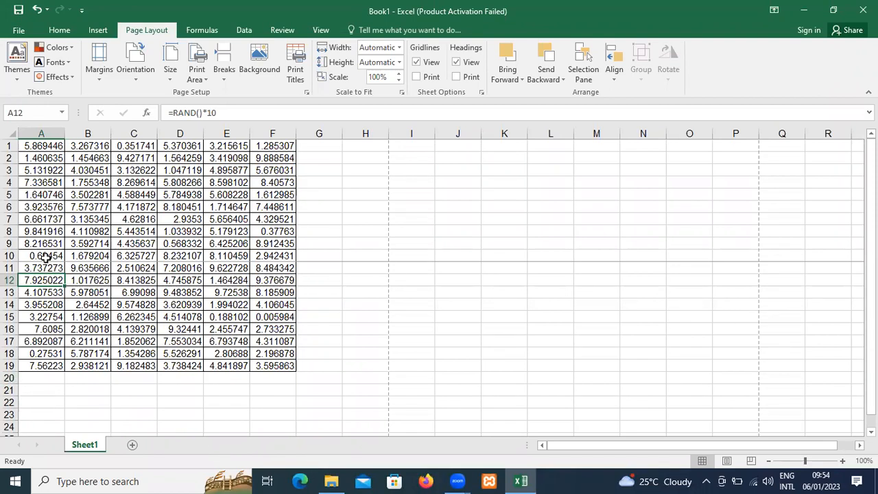
{"action": "left_click", "coordinate": [9, 269]}
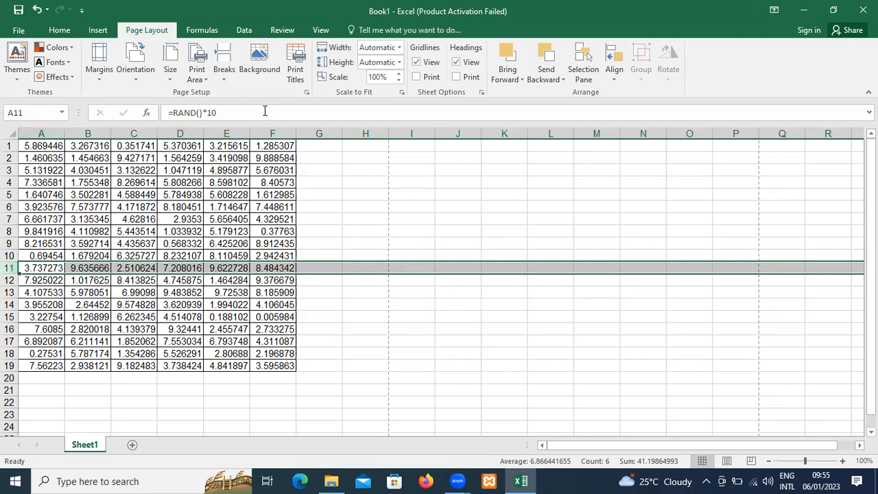
{"action": "left_click", "coordinate": [224, 77]}
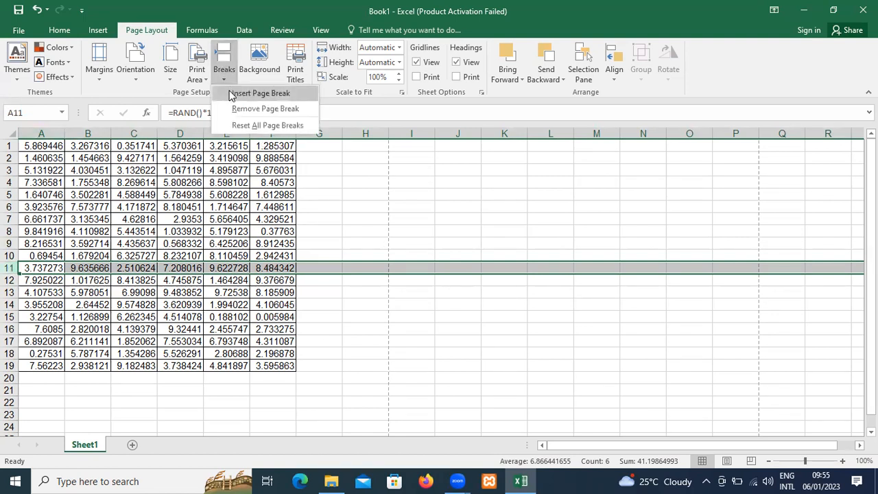
{"action": "left_click", "coordinate": [232, 108]}
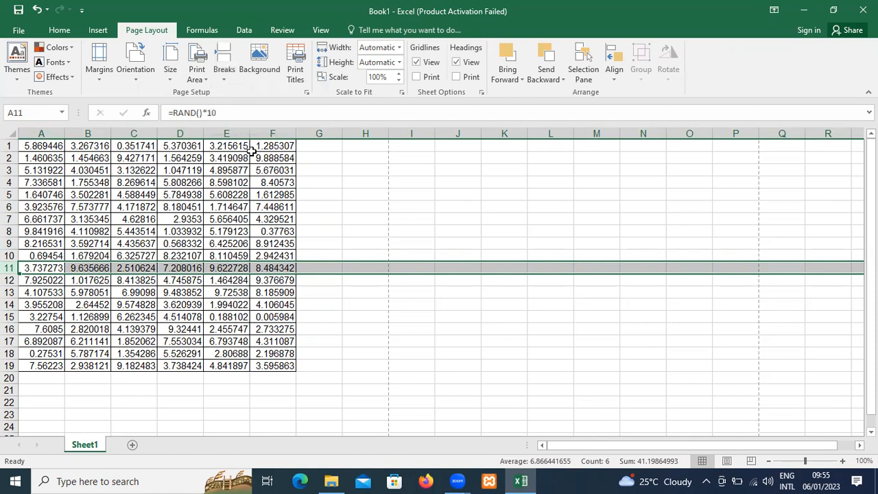
{"action": "left_click", "coordinate": [344, 294]}
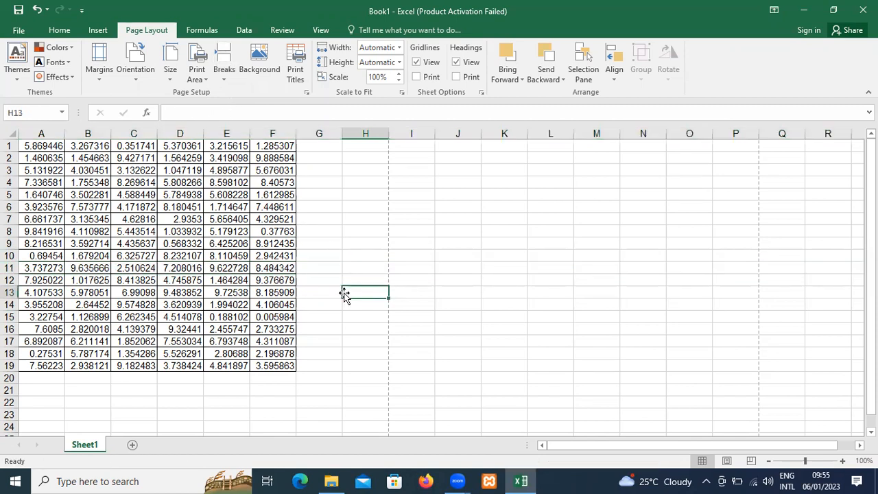
{"action": "key", "text": "ctrl+p"}
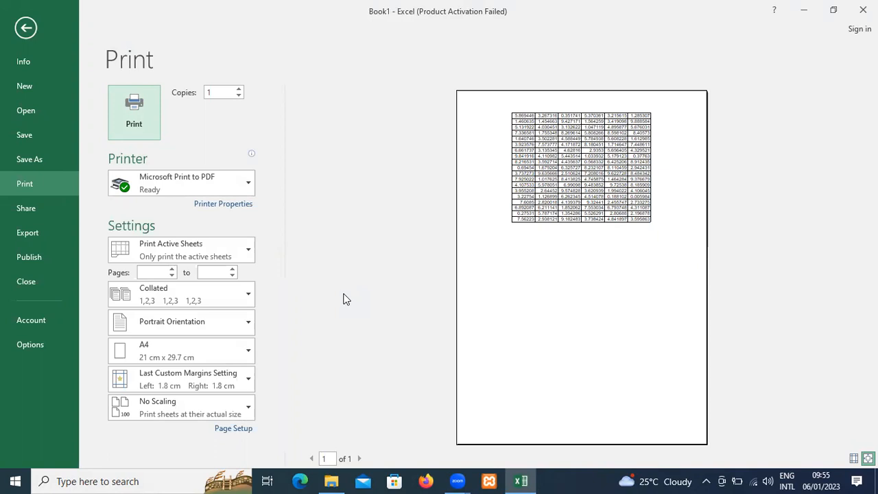
{"action": "key", "text": "Escape"}
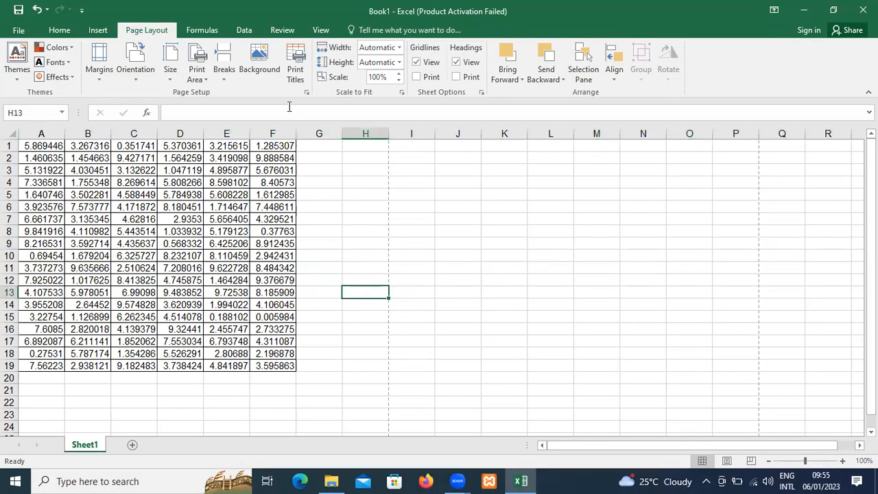
{"action": "left_click", "coordinate": [206, 80]}
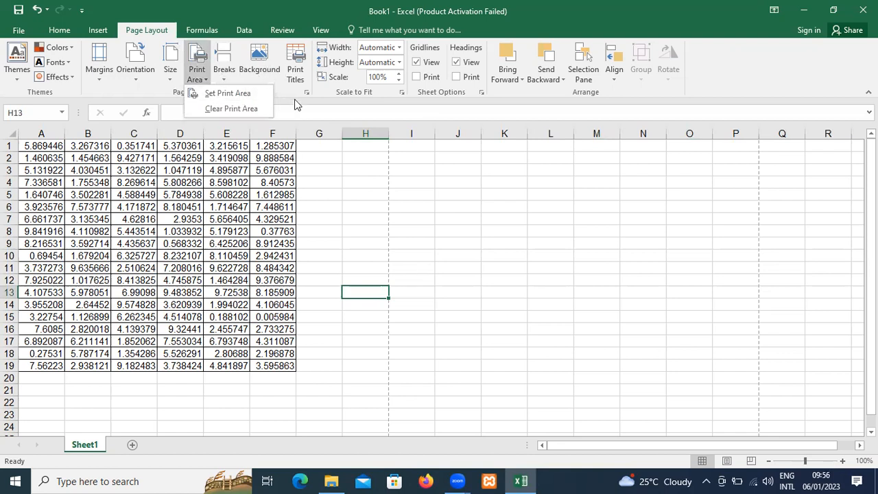
{"action": "left_click", "coordinate": [268, 71]}
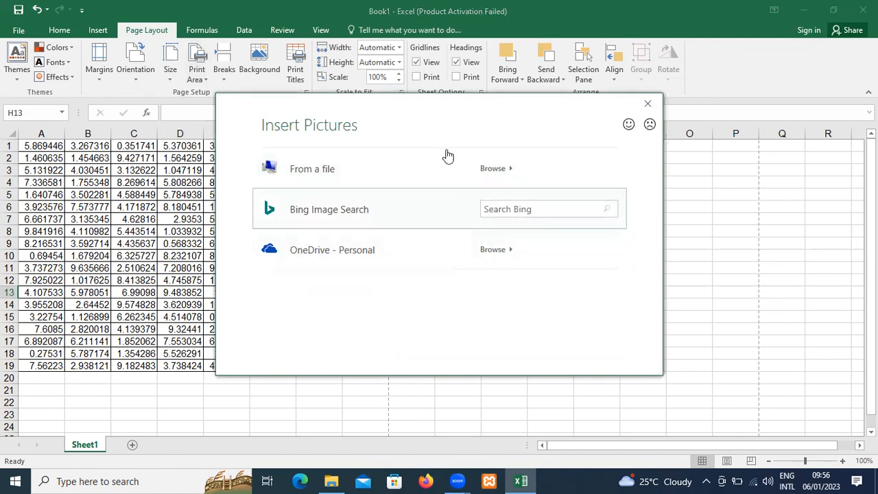
{"action": "left_click", "coordinate": [648, 103]}
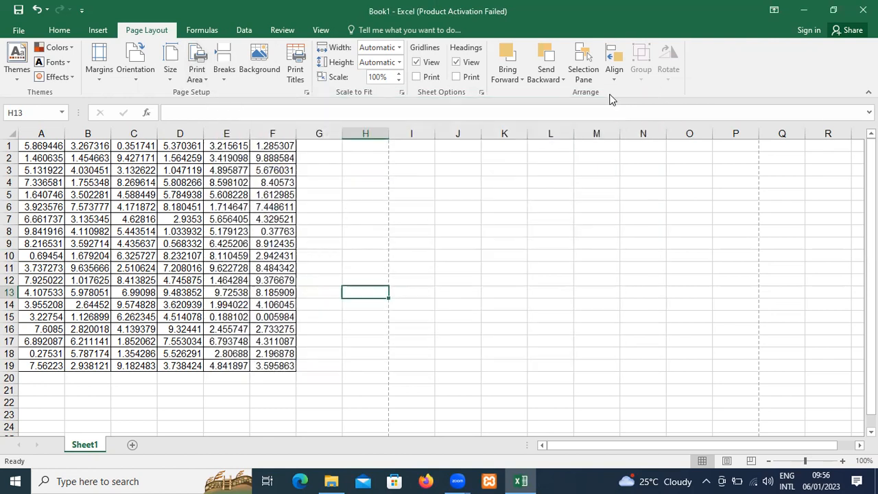
{"action": "left_click", "coordinate": [296, 67]}
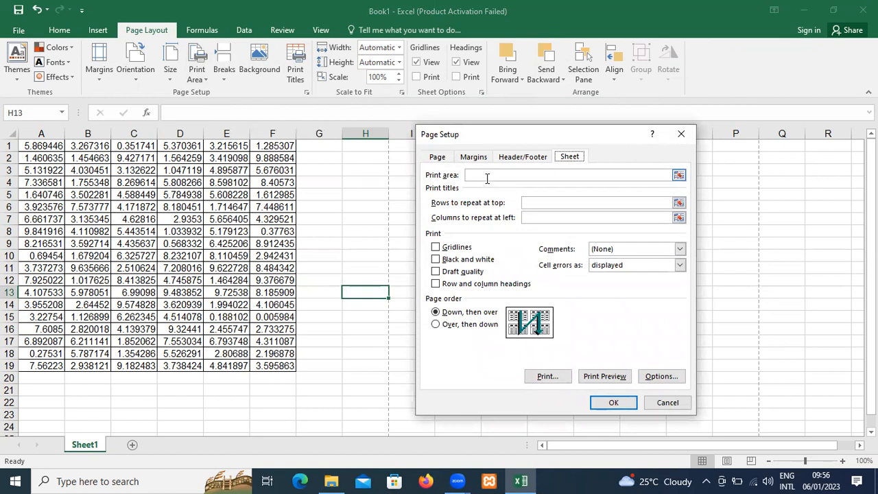
{"action": "left_click", "coordinate": [543, 202]}
{"action": "left_click", "coordinate": [678, 203]}
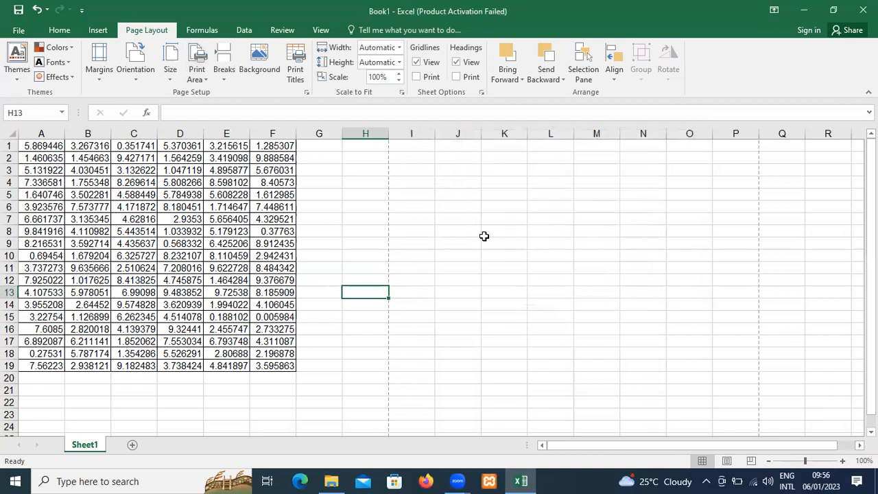
Extend the random data by copying the last row, A19:F19, into the rows below it, A20:F80
{"action": "key", "text": "Left"}
{"action": "key", "text": "Left"}
{"action": "key", "text": "Left"}
{"action": "key", "text": "Left"}
{"action": "key", "text": "Left"}
{"action": "key", "text": "Left"}
{"action": "key", "text": "Left"}
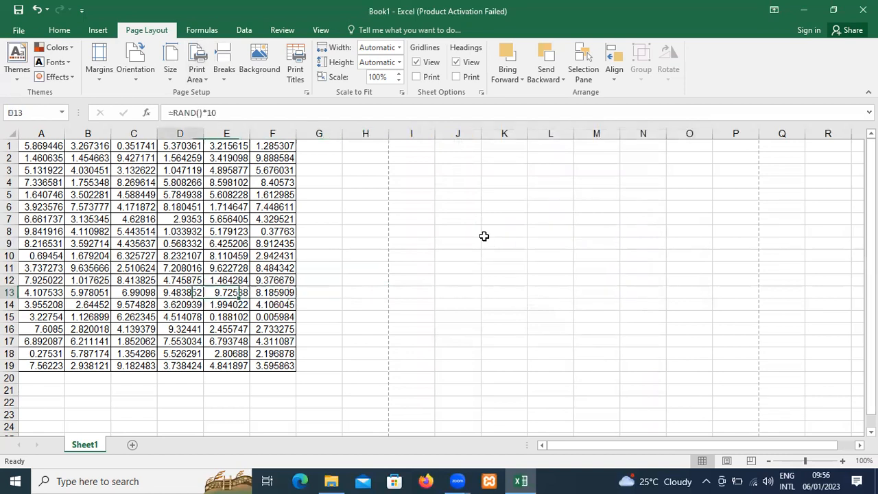
{"action": "key", "text": "Down"}
{"action": "key", "text": "Down"}
{"action": "key", "text": "Down"}
{"action": "key", "text": "Down"}
{"action": "key", "text": "Down"}
{"action": "key", "text": "Down"}
{"action": "key", "text": "shift+Right"}
{"action": "key", "text": "shift+Right"}
{"action": "key", "text": "shift+Right"}
{"action": "key", "text": "shift+Right"}
{"action": "key", "text": "shift+Right"}
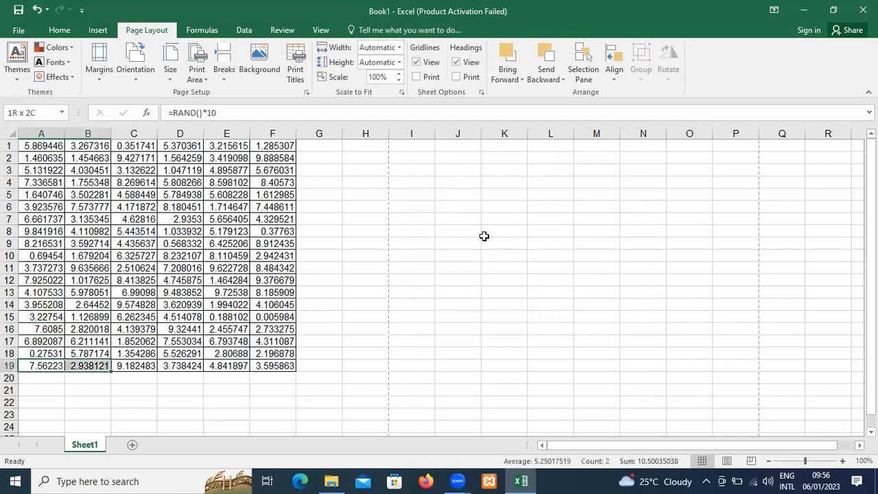
{"action": "key", "text": "shift+Right"}
{"action": "key", "text": "shift+Left"}
{"action": "key", "text": "ctrl+c"}
{"action": "key", "text": "Down"}
{"action": "key", "text": "shift+Right"}
{"action": "key", "text": "shift+Right"}
{"action": "key", "text": "shift+Right"}
{"action": "key", "text": "shift+Right"}
{"action": "key", "text": "shift+Right"}
{"action": "key", "text": "shift+Down"}
{"action": "key", "text": "shift+Down"}
{"action": "key", "text": "shift+Down"}
{"action": "key", "text": "shift+Down"}
{"action": "key", "text": "shift+Down"}
{"action": "key", "text": "shift+Down"}
{"action": "key", "text": "shift+Down"}
{"action": "key", "text": "shift+Down"}
{"action": "key", "text": "shift+Down"}
{"action": "key", "text": "shift+Down"}
{"action": "key", "text": "shift+Down"}
{"action": "key", "text": "shift+Down"}
{"action": "key", "text": "shift+Down"}
{"action": "key", "text": "shift+Down"}
{"action": "key", "text": "shift+Down"}
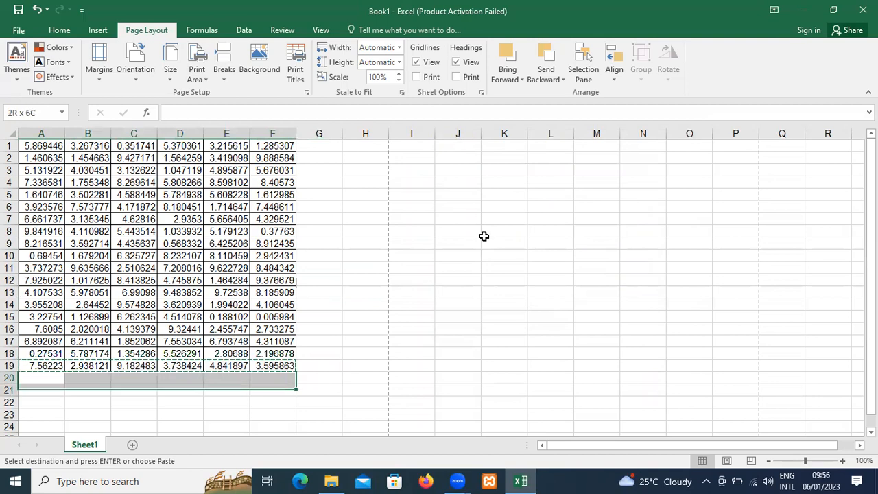
{"action": "key", "text": "shift+Down"}
{"action": "key", "text": "shift+Down"}
{"action": "key", "text": "shift+Down"}
{"action": "key", "text": "shift+Down"}
{"action": "key", "text": "shift+Down"}
{"action": "key", "text": "shift+Down"}
{"action": "key", "text": "shift+Down"}
{"action": "key", "text": "shift+Down"}
{"action": "key", "text": "shift+Down"}
{"action": "key", "text": "shift+Down"}
{"action": "key", "text": "shift+Down"}
{"action": "key", "text": "shift+Down"}
{"action": "key", "text": "shift+Down"}
{"action": "key", "text": "shift+Down"}
{"action": "key", "text": "shift+Down"}
{"action": "key", "text": "shift+Down"}
{"action": "key", "text": "shift+Down"}
{"action": "key", "text": "shift+Down"}
{"action": "key", "text": "shift+Down"}
{"action": "key", "text": "shift+Down"}
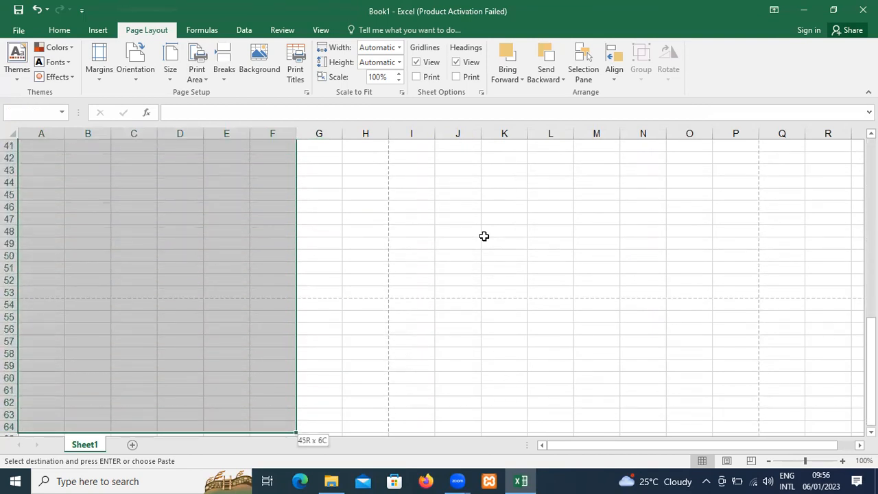
{"action": "key", "text": "Return"}
Insert an empty row above the first data row of the sheet
{"action": "key", "text": "Up"}
{"action": "key", "text": "Up"}
{"action": "key", "text": "Up"}
{"action": "key", "text": "Up"}
{"action": "key", "text": "Up"}
{"action": "key", "text": "Up"}
{"action": "key", "text": "Up"}
{"action": "key", "text": "Up"}
{"action": "key", "text": "Up"}
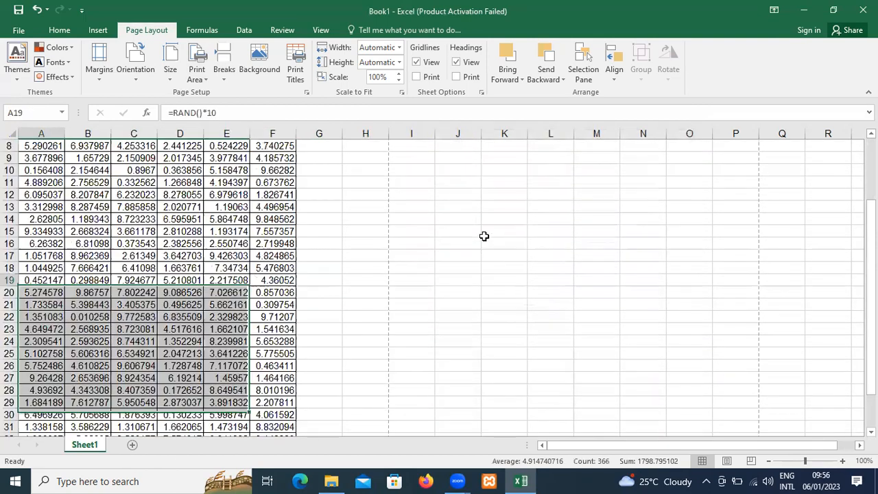
{"action": "key", "text": "Up"}
{"action": "key", "text": "Up"}
{"action": "key", "text": "Up"}
{"action": "key", "text": "Up"}
{"action": "key", "text": "Up"}
{"action": "key", "text": "Up"}
{"action": "key", "text": "Up"}
{"action": "key", "text": "Up"}
{"action": "key", "text": "Up"}
{"action": "key", "text": "Up"}
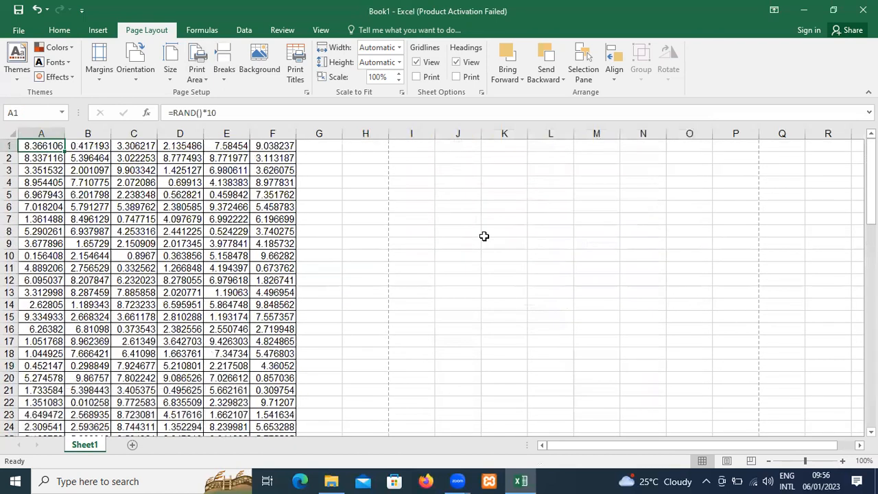
{"action": "left_click", "coordinate": [11, 145]}
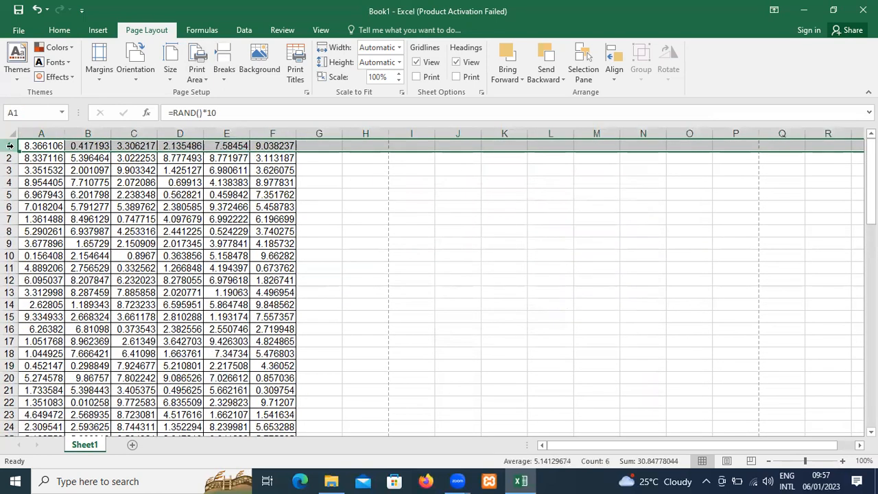
{"action": "right_click", "coordinate": [11, 145]}
{"action": "left_click", "coordinate": [41, 231]}
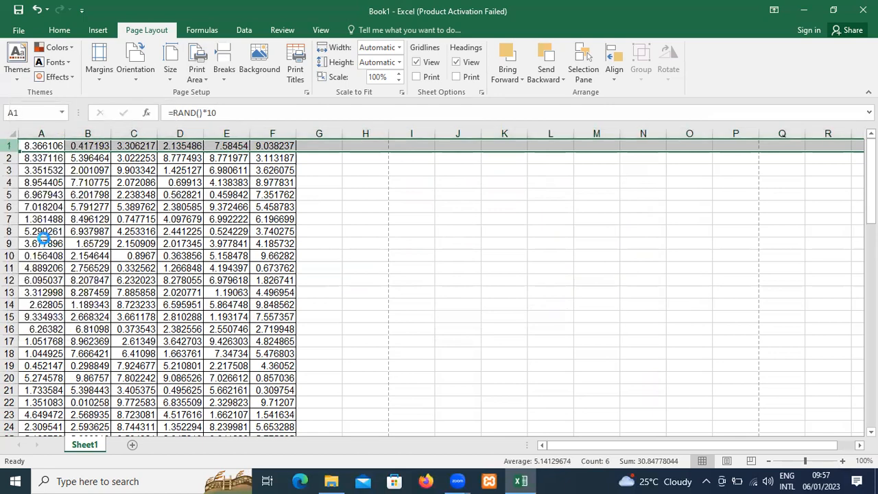
Enter the column headings Rand-1, Rand-2, Rand-3, Rand-4, Rand-5 and Rand-6 in cells A1:F1
{"action": "left_click", "coordinate": [39, 147]}
{"action": "type", "text": "Rand"}
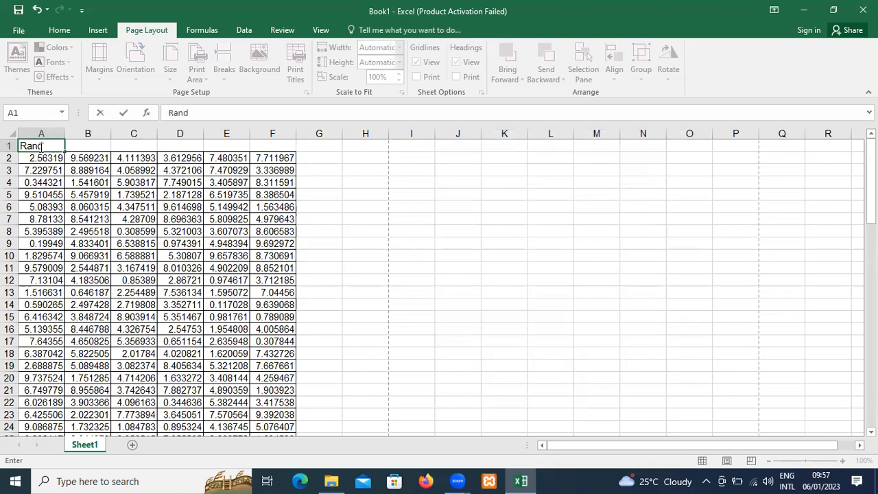
{"action": "type", "text": "-1"}
{"action": "key", "text": "ctrl+Return"}
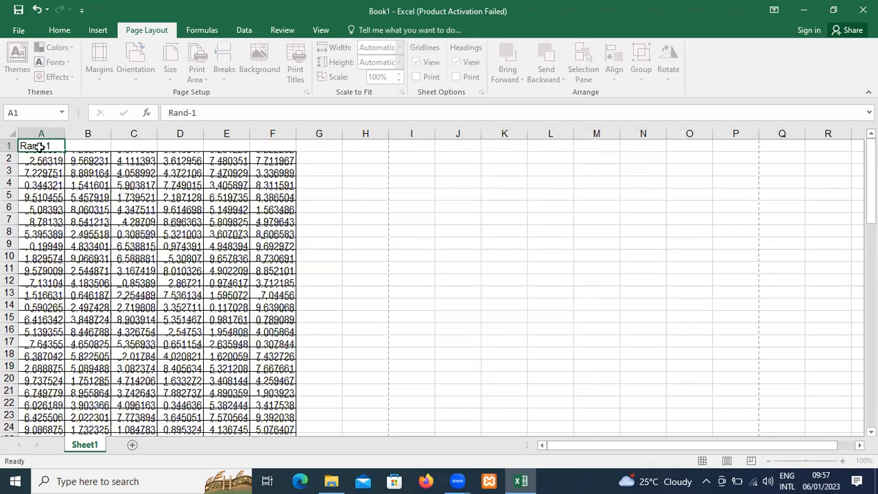
{"action": "key", "text": "Right"}
{"action": "type", "text": "Rand-2"}
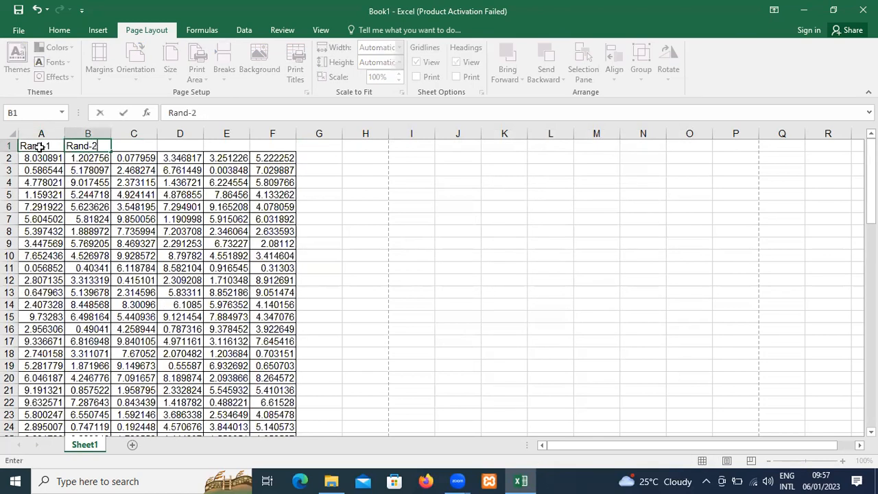
{"action": "key", "text": "ctrl+Return"}
{"action": "key", "text": "Right"}
{"action": "type", "text": "Rand-3"}
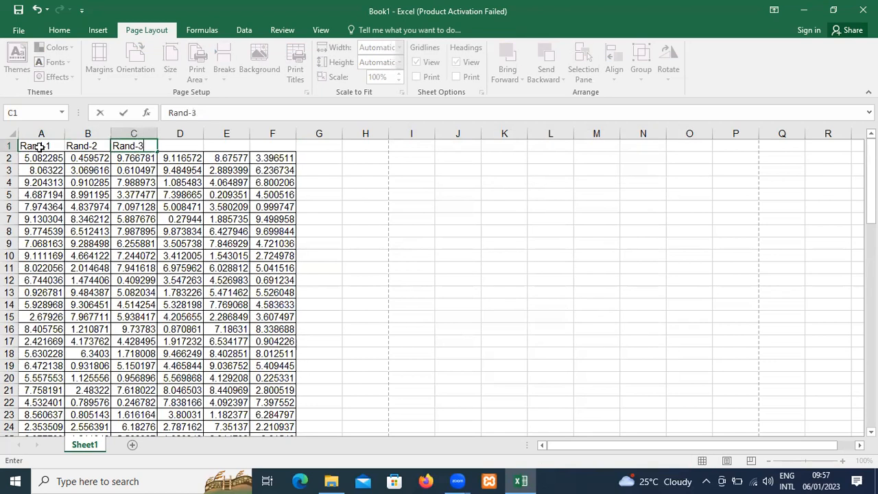
{"action": "key", "text": "ctrl+Return"}
{"action": "key", "text": "Right"}
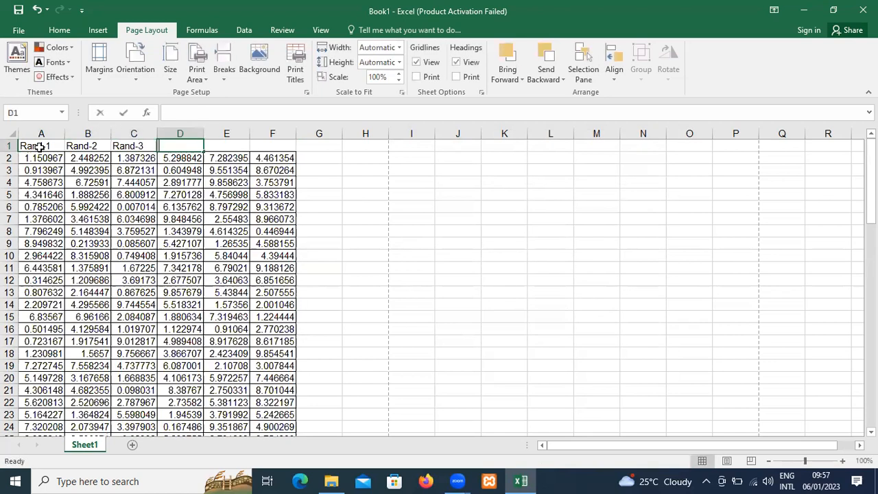
{"action": "type", "text": "Rand--4"}
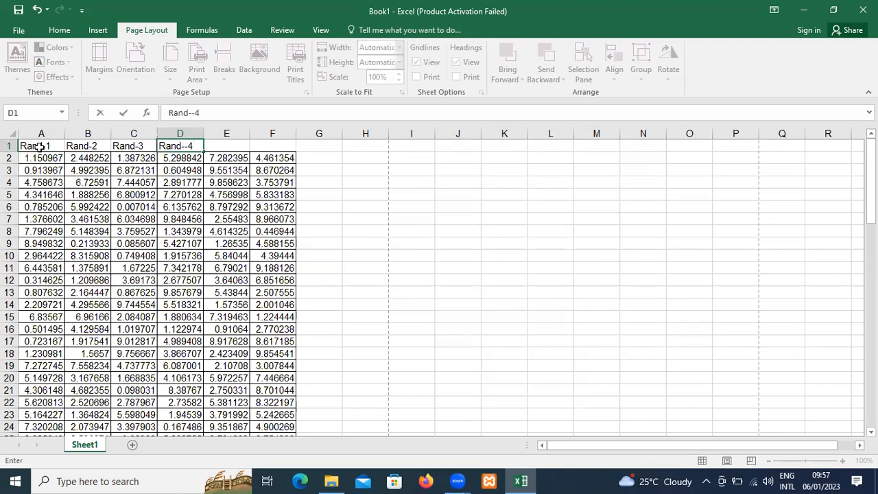
{"action": "key", "text": "ctrl+Return"}
{"action": "key", "text": "Right"}
{"action": "type", "text": "Rand-5"}
{"action": "key", "text": "ctrl+Return"}
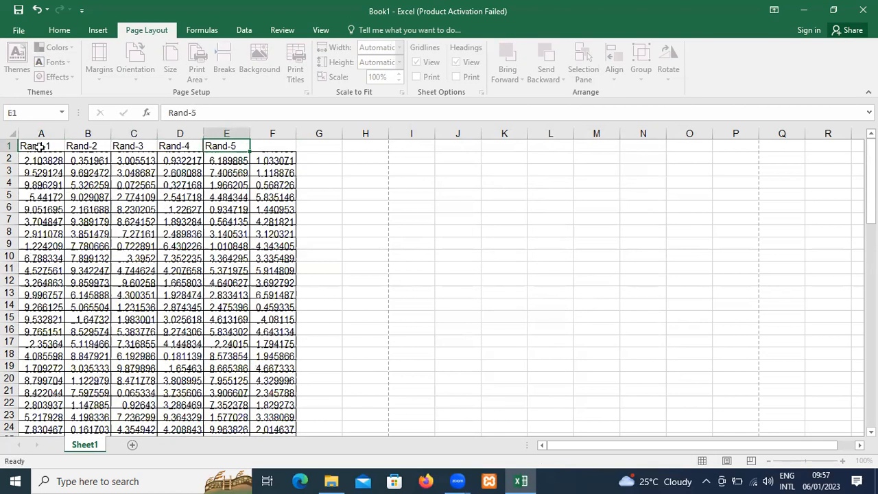
{"action": "key", "text": "Right"}
{"action": "type", "text": "Rand-6"}
{"action": "key", "text": "ctrl+Return"}
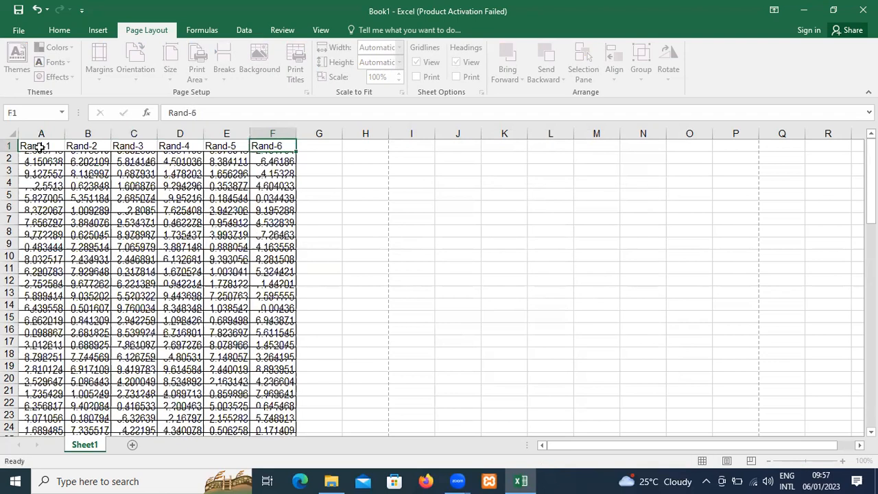
Format heading row 1 as bold, centered horizontally and vertically, with wrapped text
{"action": "left_click", "coordinate": [30, 146]}
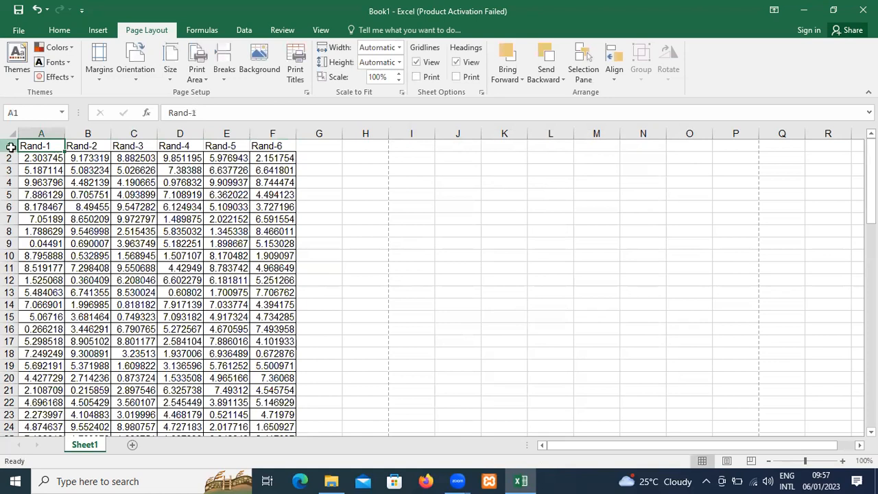
{"action": "left_click", "coordinate": [10, 146]}
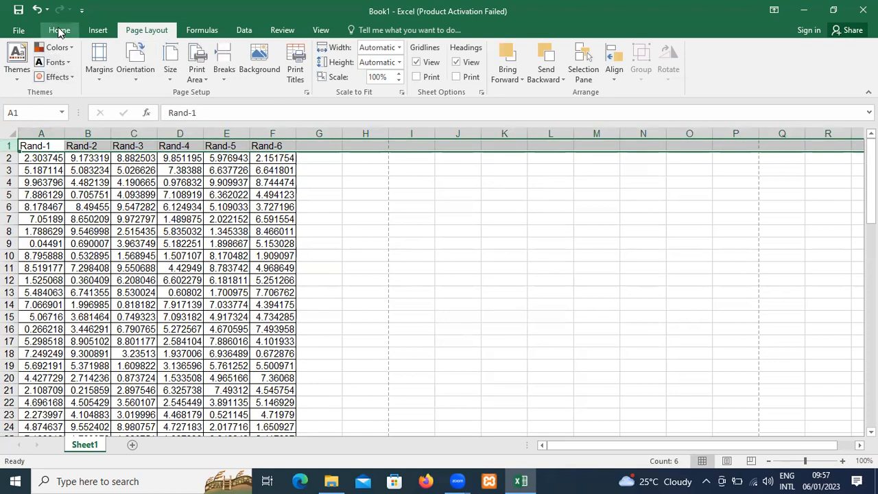
{"action": "left_click", "coordinate": [59, 31]}
{"action": "left_click", "coordinate": [110, 72]}
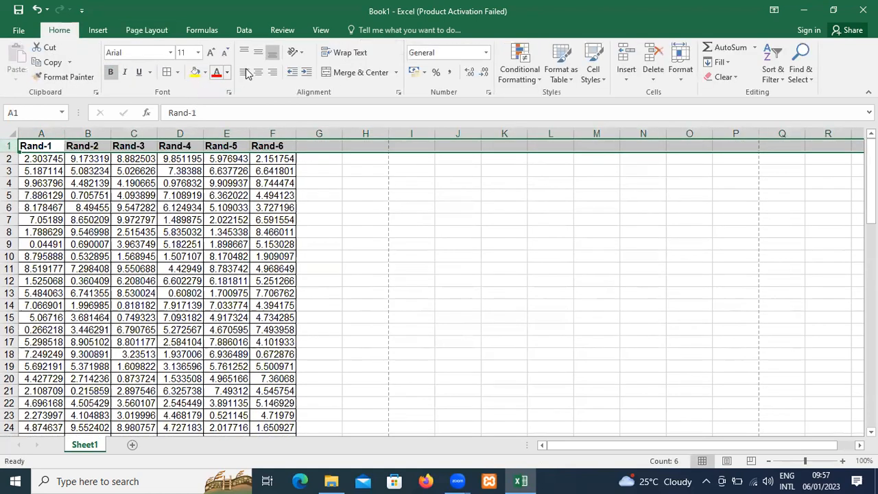
{"action": "left_click", "coordinate": [258, 72]}
{"action": "left_click", "coordinate": [257, 52]}
{"action": "left_click", "coordinate": [345, 53]}
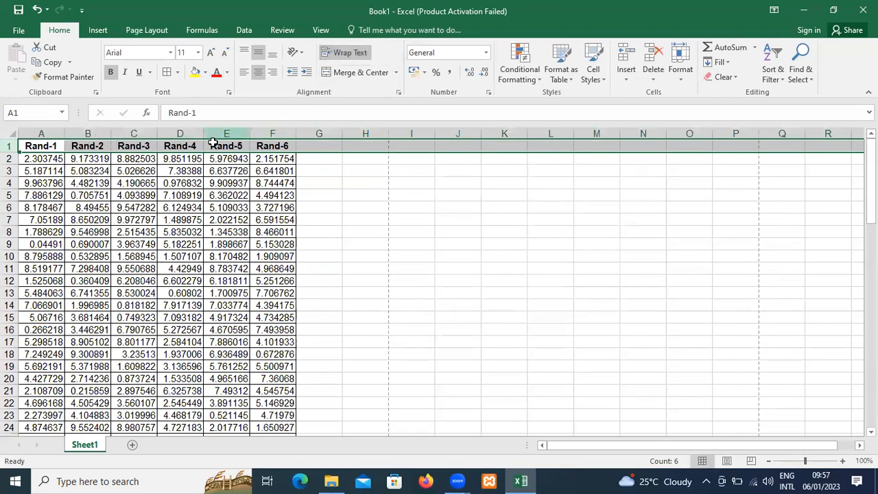
{"action": "left_click", "coordinate": [199, 146]}
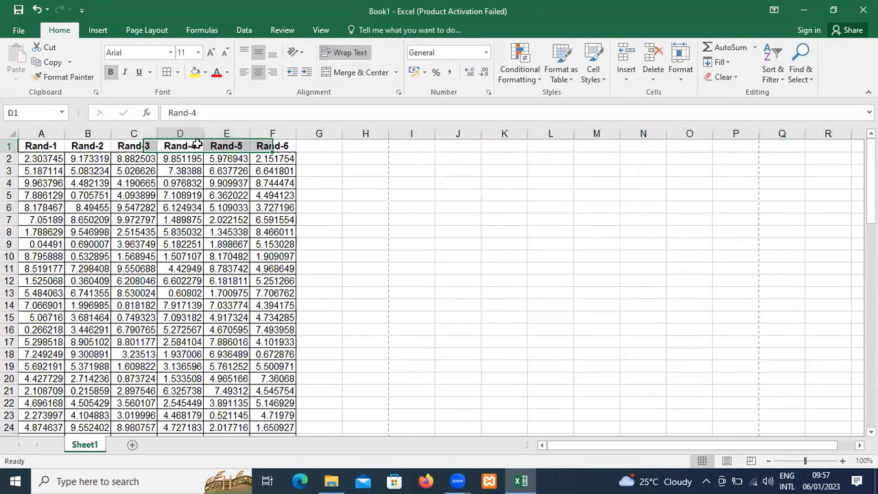
{"action": "left_click", "coordinate": [264, 146]}
{"action": "key", "text": "shift+Left"}
{"action": "key", "text": "shift+Left"}
{"action": "key", "text": "shift+Left"}
{"action": "key", "text": "shift+Left"}
{"action": "key", "text": "shift+Left"}
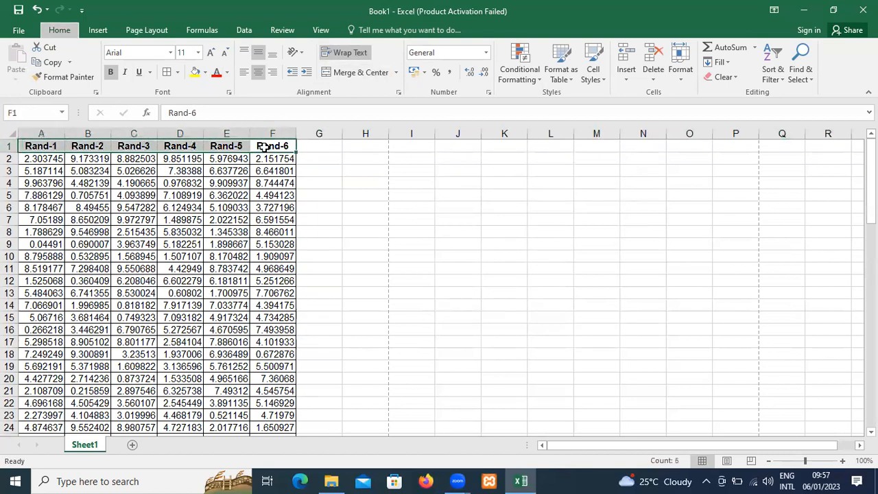
{"action": "left_click", "coordinate": [264, 148]}
{"action": "key", "text": "Left"}
{"action": "key", "text": "Left"}
{"action": "key", "text": "Left"}
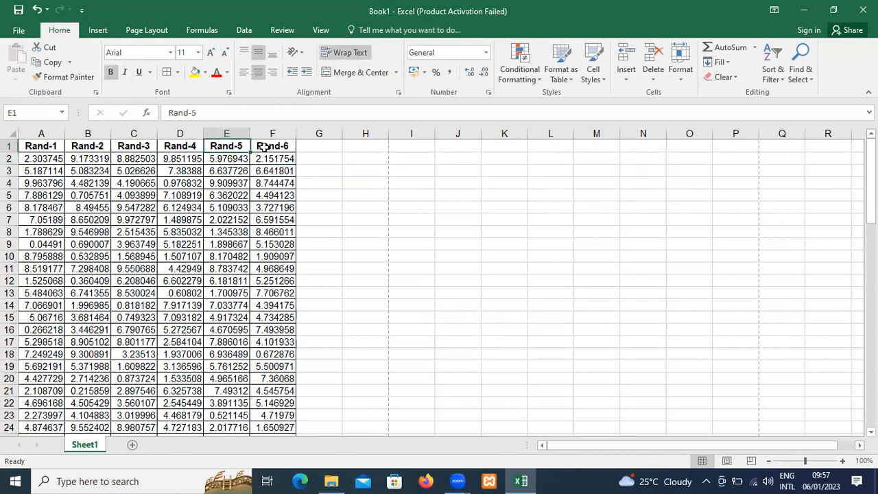
Check both pages of the sheet in the print preview for the heading row
{"action": "key", "text": "ctrl+p"}
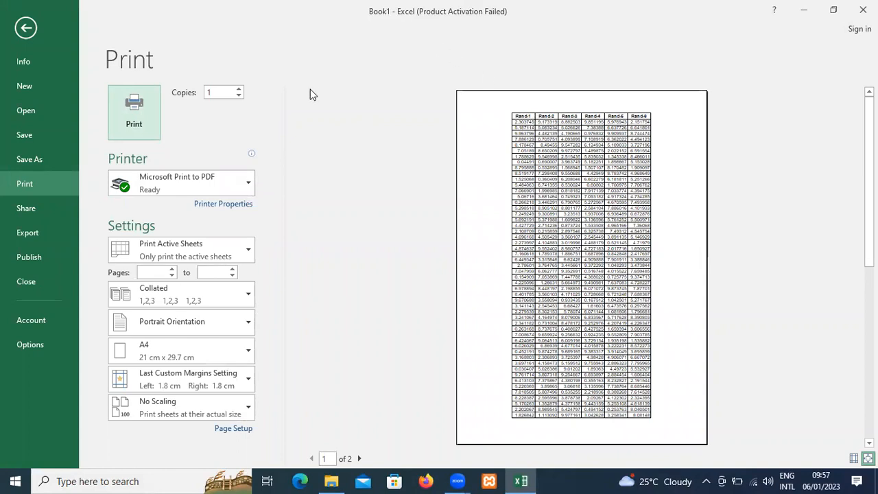
{"action": "left_click", "coordinate": [358, 460]}
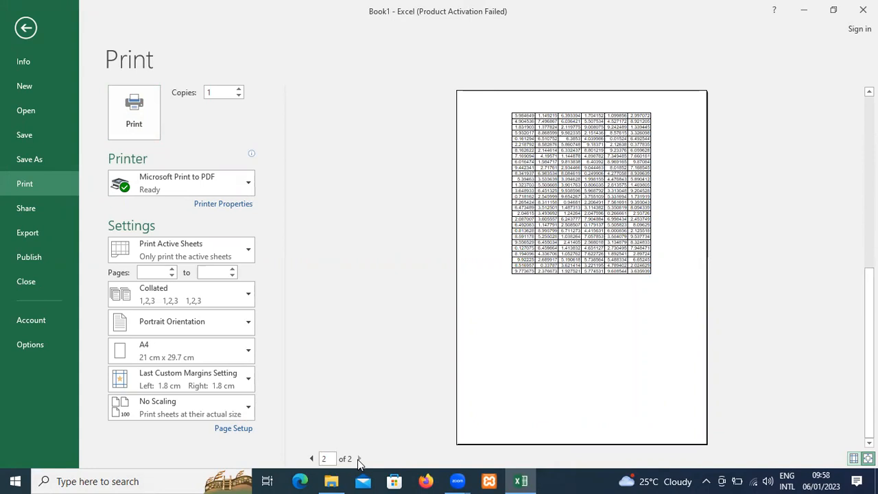
{"action": "key", "text": "Escape"}
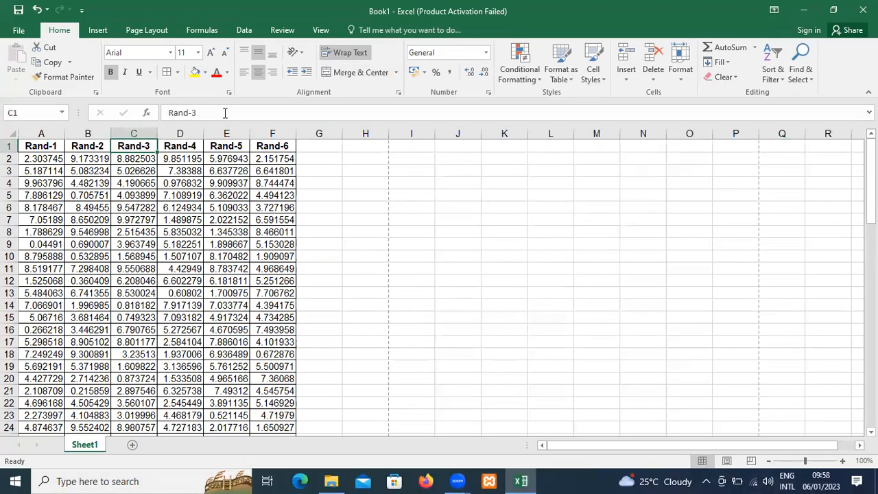
Set row 1 ($1:$1) to repeat at the top of every printed page and check page 2 in the print preview
{"action": "left_click", "coordinate": [160, 33]}
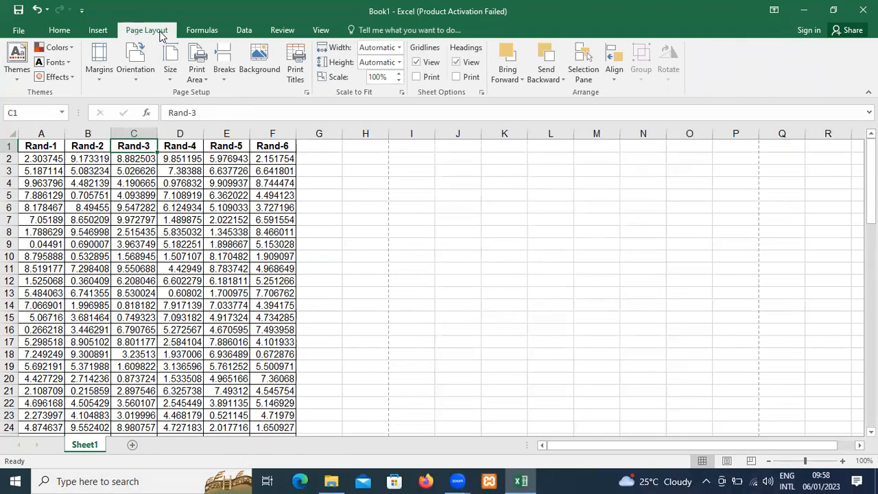
{"action": "left_click", "coordinate": [296, 74]}
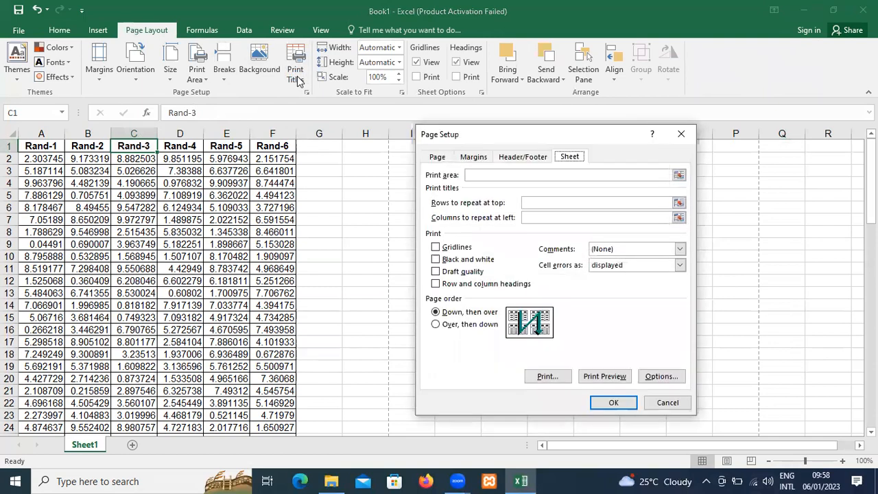
{"action": "left_click", "coordinate": [679, 204]}
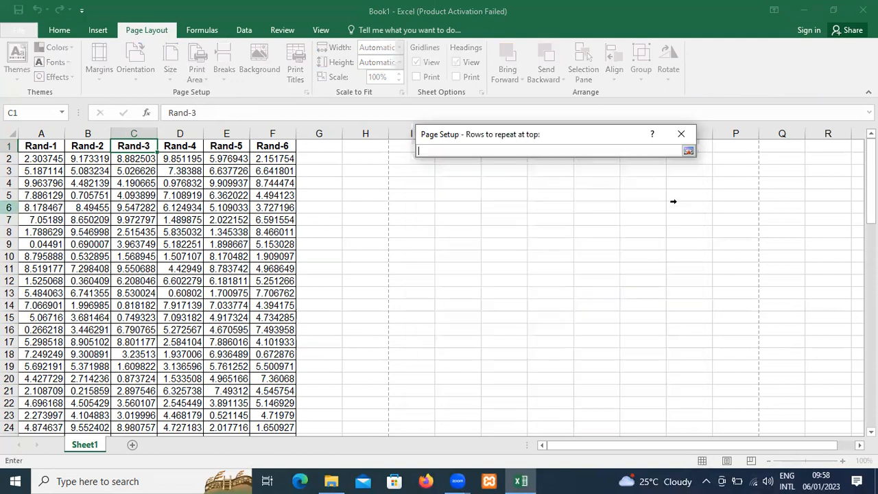
{"action": "left_click", "coordinate": [10, 146]}
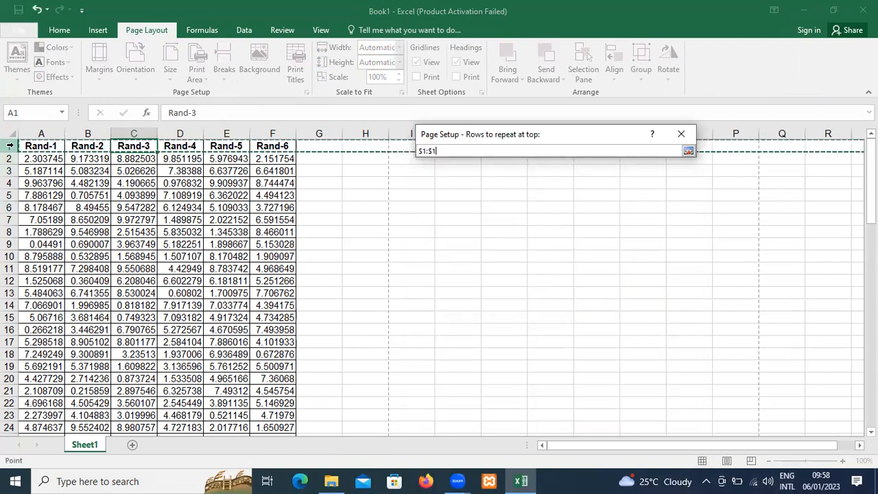
{"action": "key", "text": "Return"}
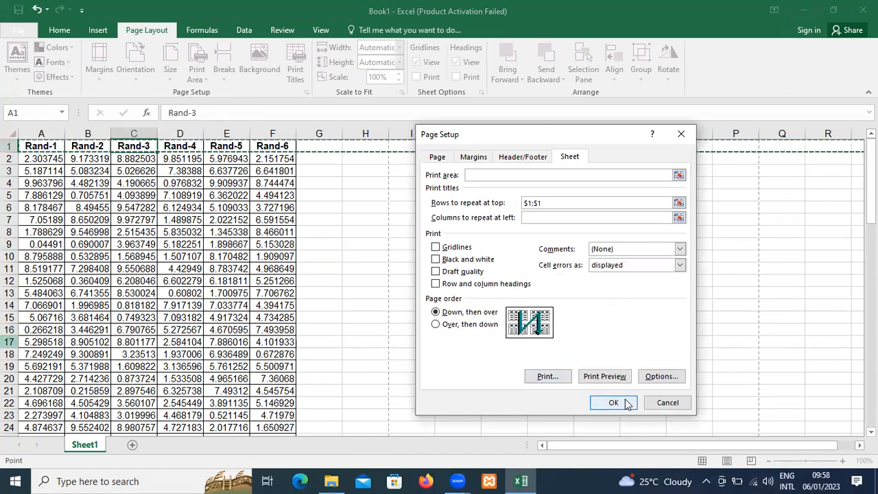
{"action": "left_click", "coordinate": [551, 377]}
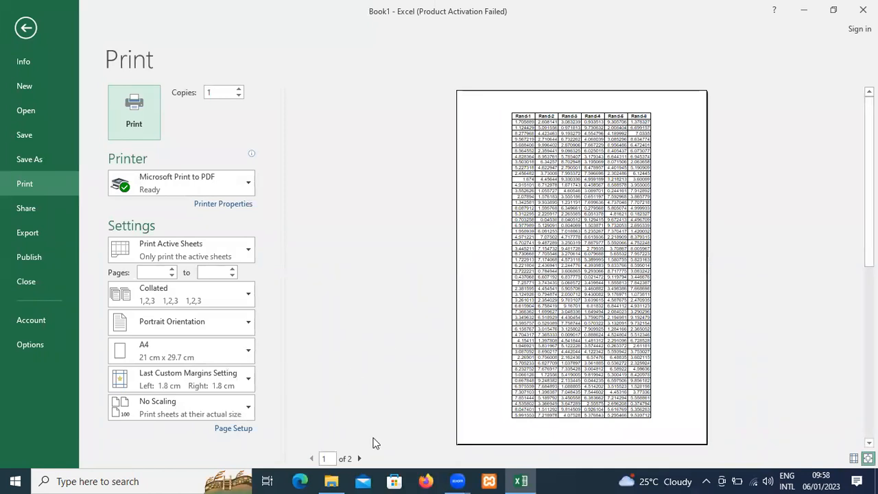
{"action": "left_click", "coordinate": [361, 459]}
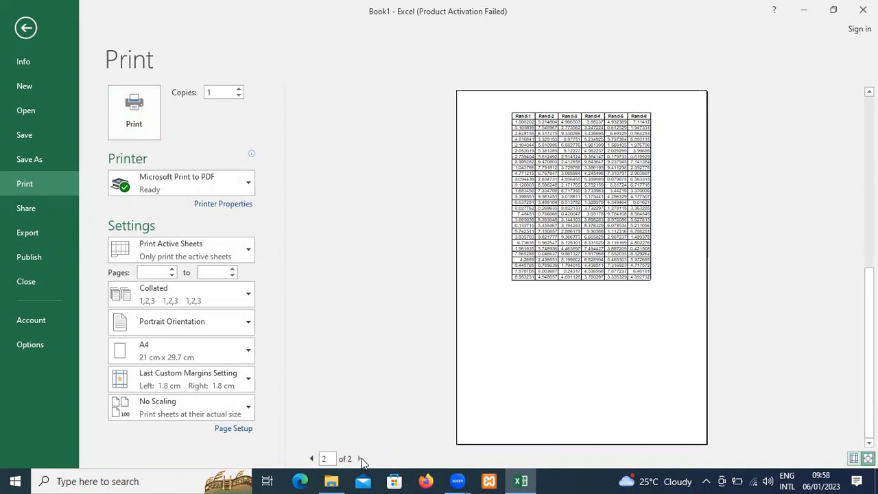
{"action": "key", "text": "Escape"}
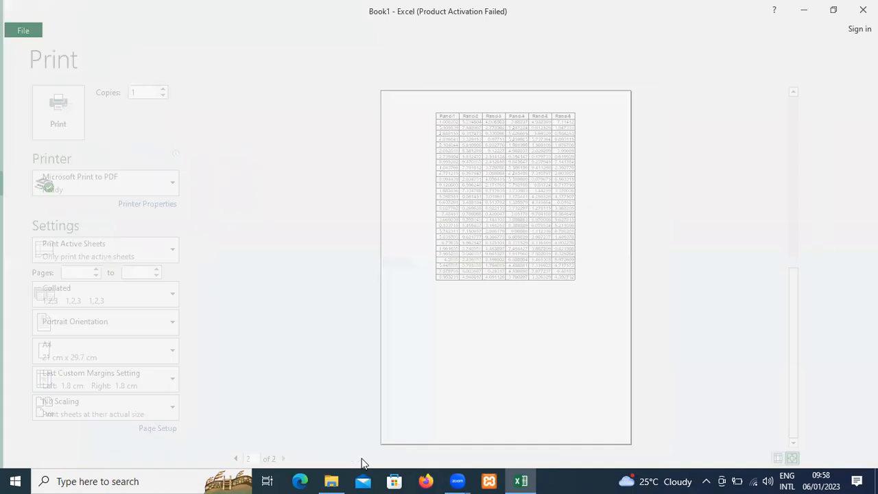
Review the rows-to-repeat-at-top range in the print titles settings and preview both pages again
{"action": "left_click", "coordinate": [295, 69]}
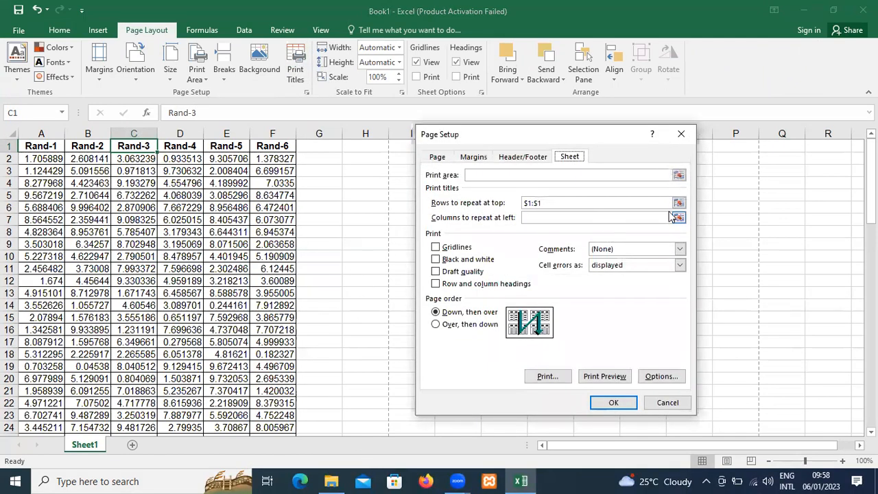
{"action": "left_click", "coordinate": [679, 204]}
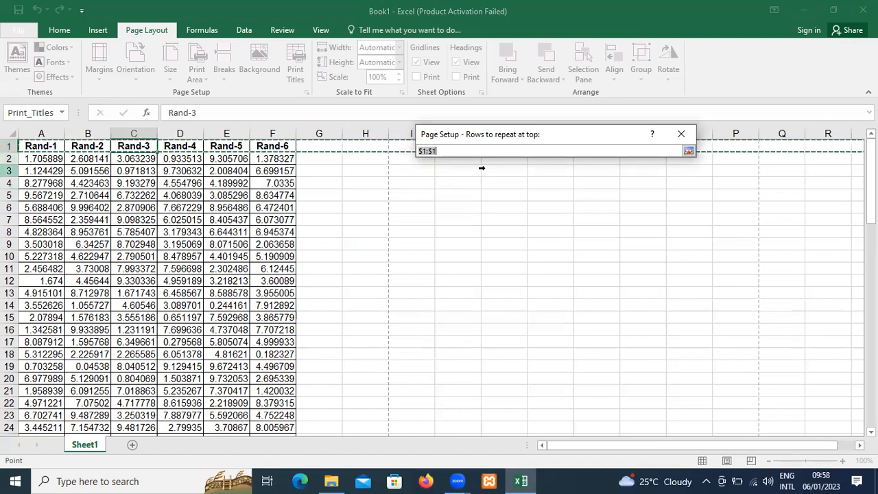
{"action": "key", "text": "Return"}
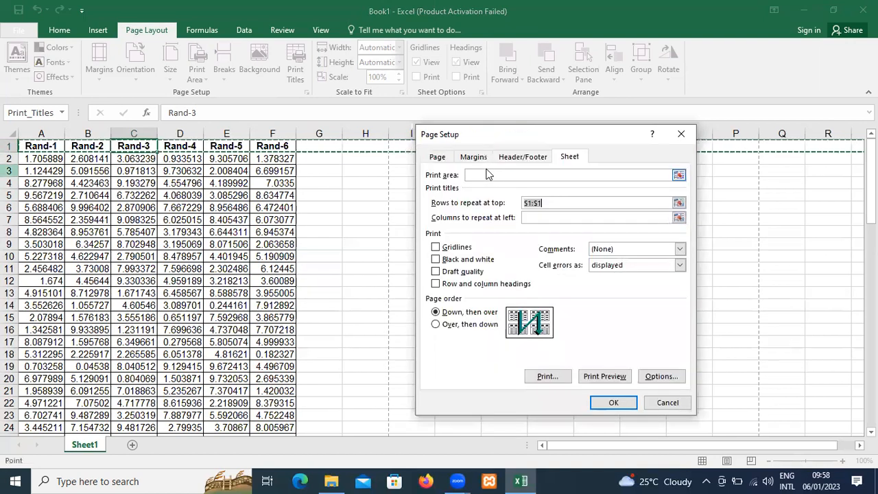
{"action": "left_click", "coordinate": [610, 377]}
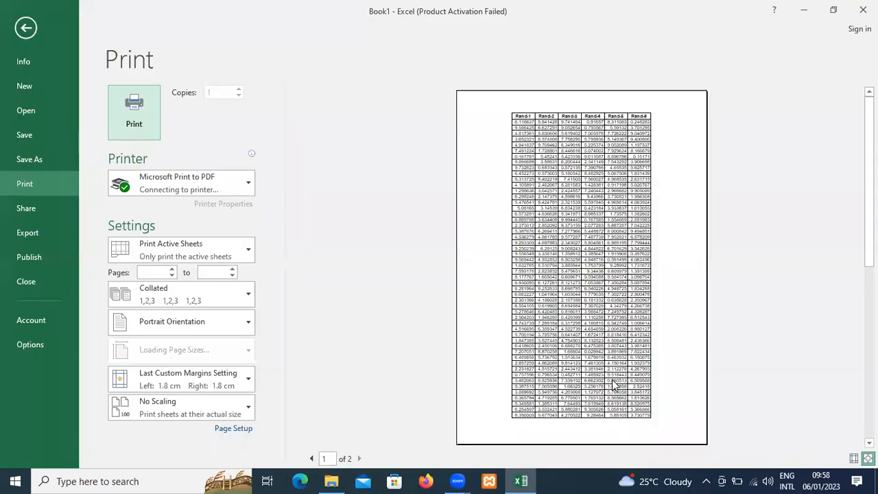
{"action": "left_click", "coordinate": [357, 458]}
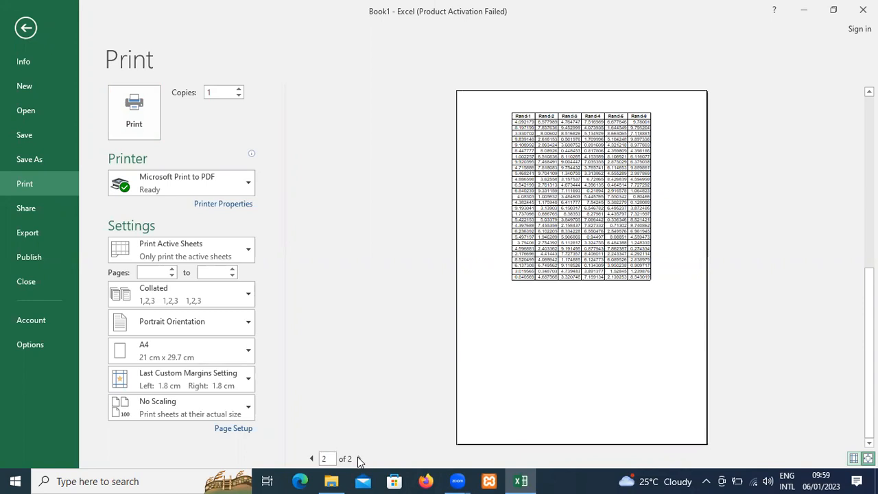
{"action": "key", "text": "Escape"}
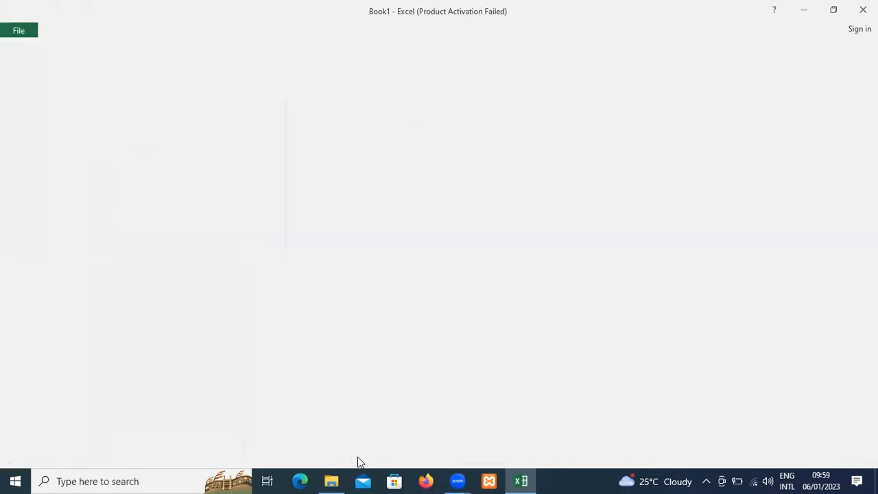
Set column A ($A:$A) to repeat at the left of every printed page and preview both pages
{"action": "left_click", "coordinate": [294, 74]}
{"action": "left_click", "coordinate": [533, 221]}
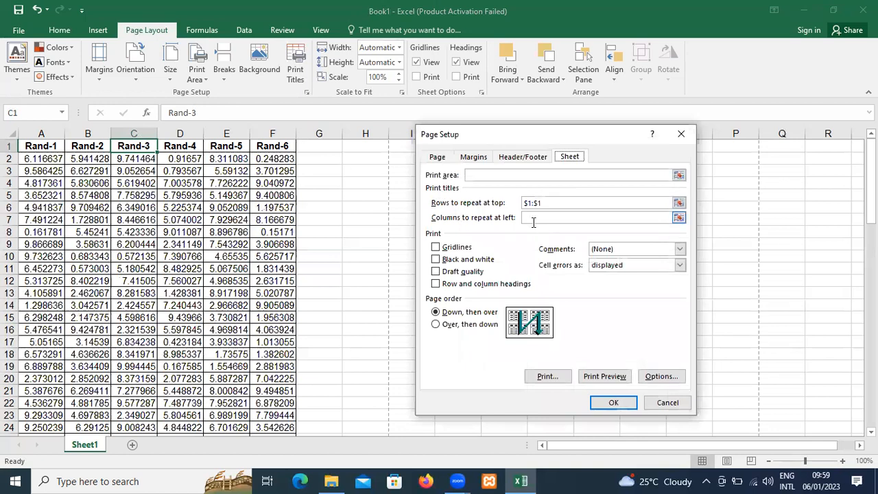
{"action": "left_click", "coordinate": [678, 218]}
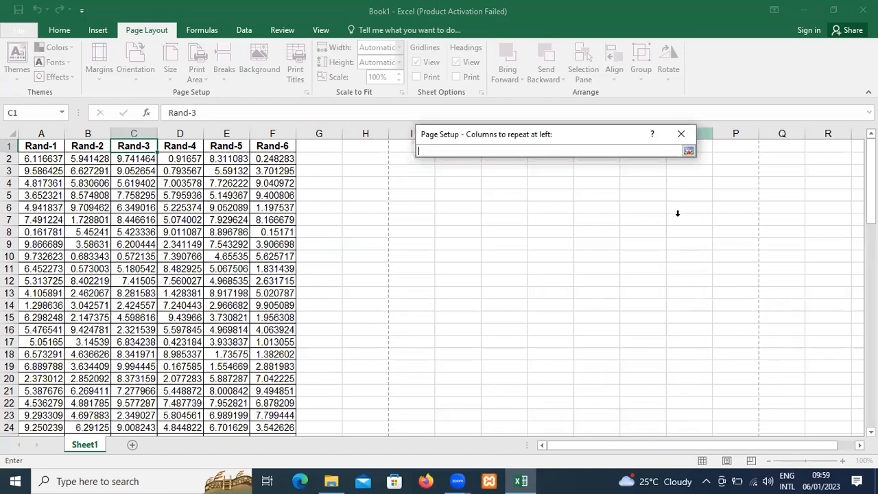
{"action": "left_click", "coordinate": [32, 130]}
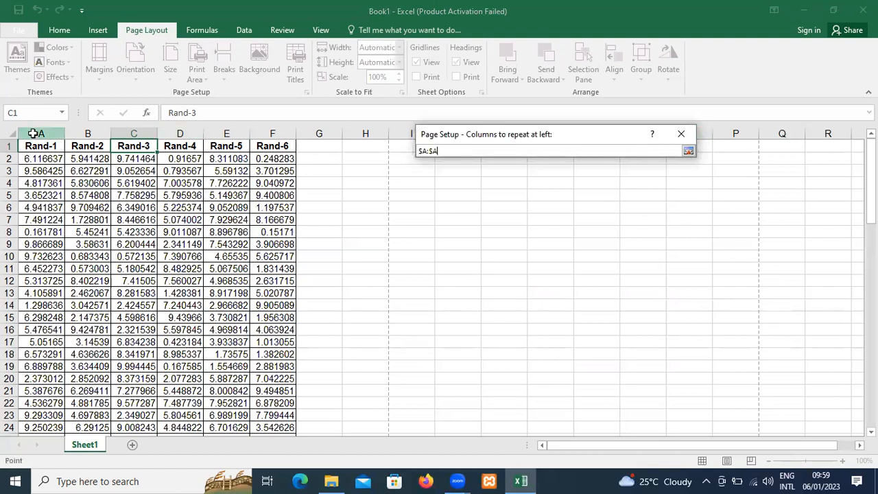
{"action": "key", "text": "Return"}
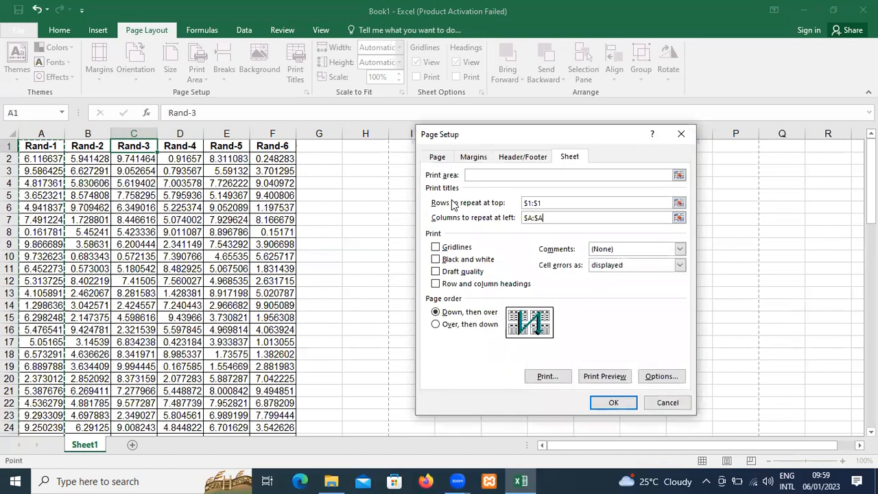
{"action": "left_click", "coordinate": [612, 376]}
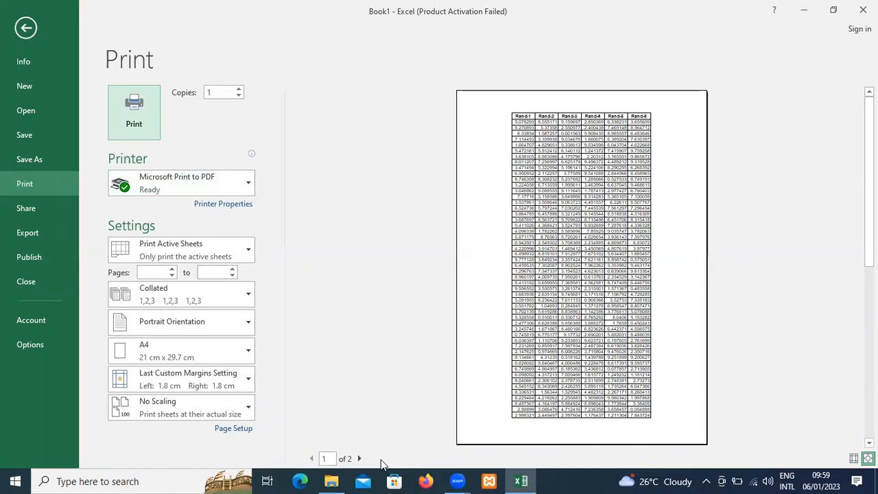
{"action": "left_click", "coordinate": [359, 458]}
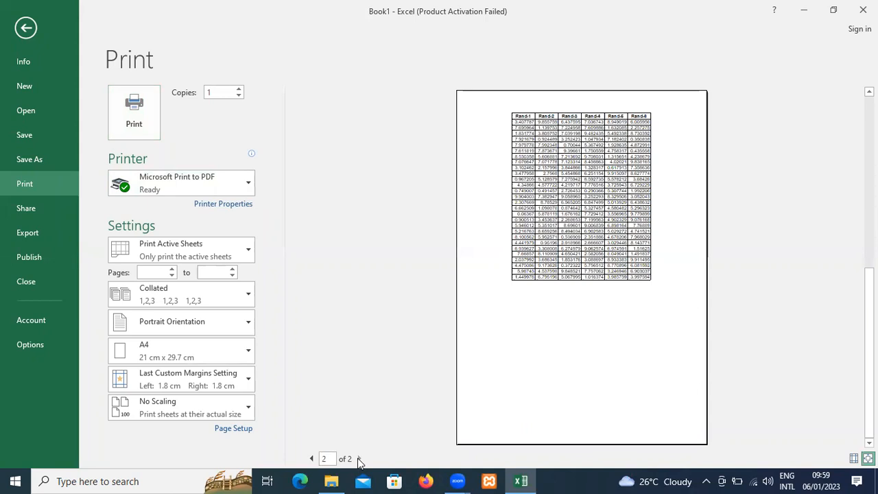
{"action": "key", "text": "Escape"}
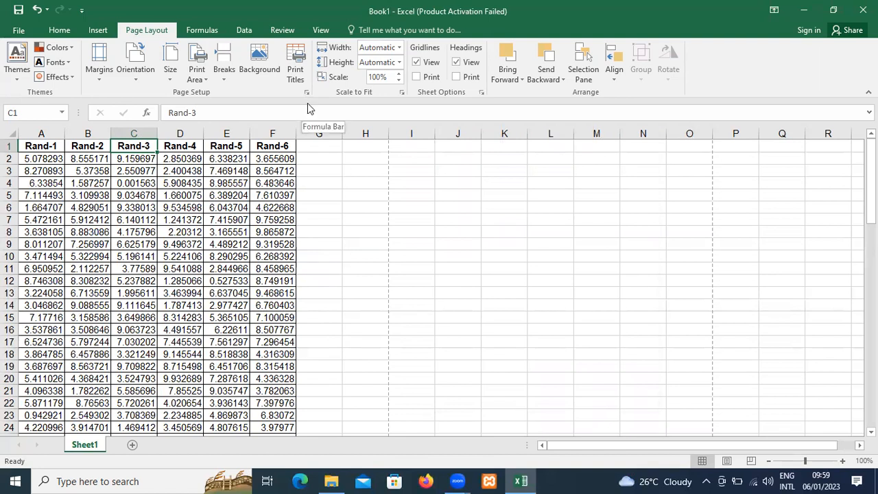
Clear the columns-to-repeat-at-left range from the print titles and preview the first page
{"action": "left_click", "coordinate": [295, 74]}
{"action": "left_click", "coordinate": [591, 218]}
{"action": "key", "text": "BackSpace"}
{"action": "key", "text": "BackSpace"}
{"action": "key", "text": "BackSpace"}
{"action": "key", "text": "BackSpace"}
{"action": "key", "text": "BackSpace"}
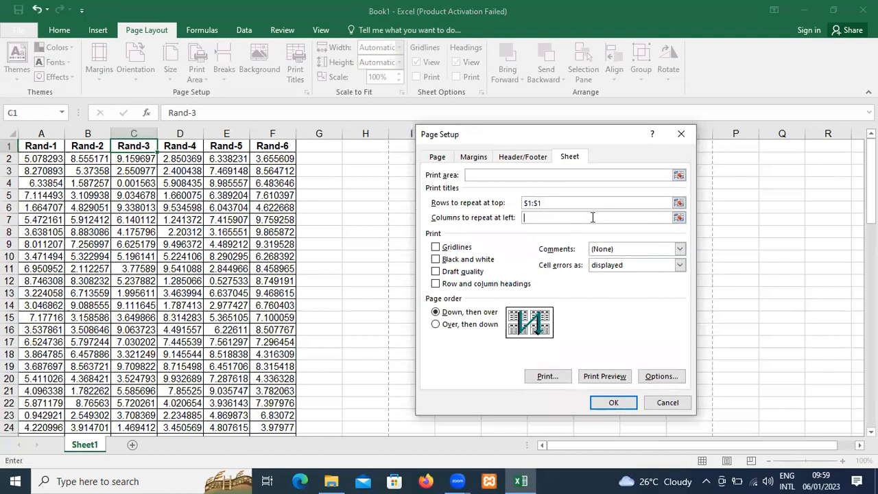
{"action": "left_click", "coordinate": [606, 377]}
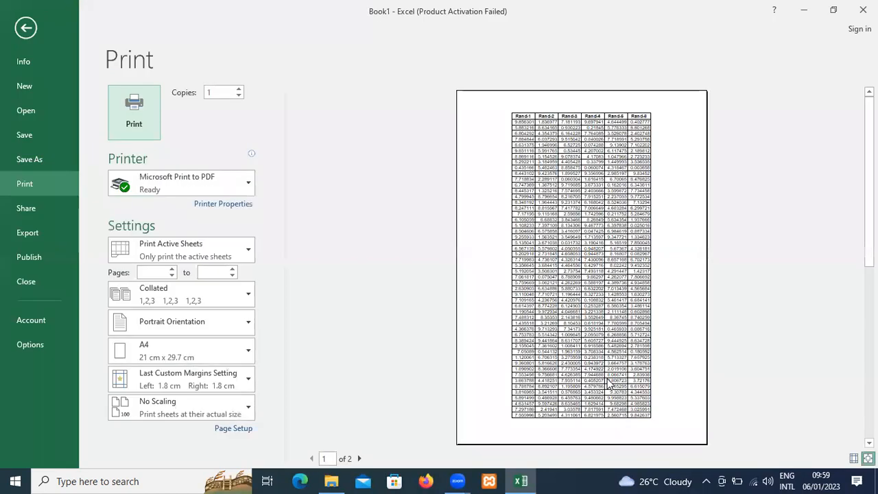
{"action": "key", "text": "Escape"}
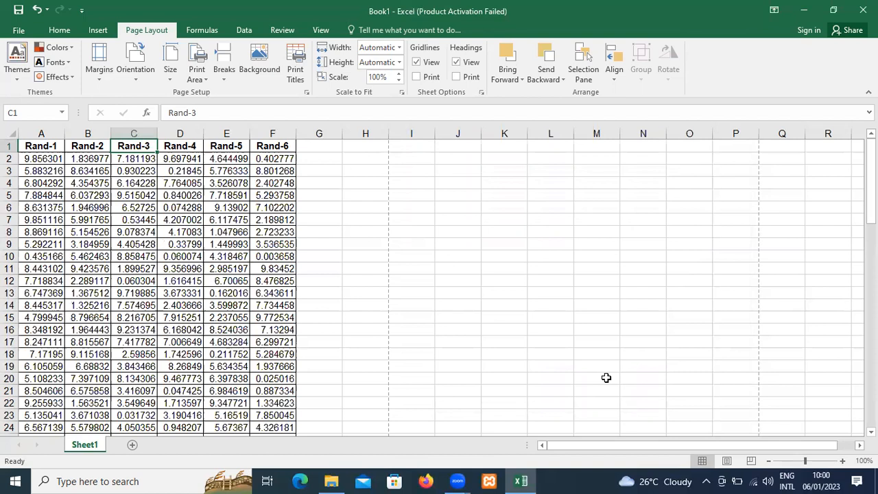
Review the page, margin, header/footer and sheet settings in the Page Setup dialog
{"action": "left_click", "coordinate": [306, 96]}
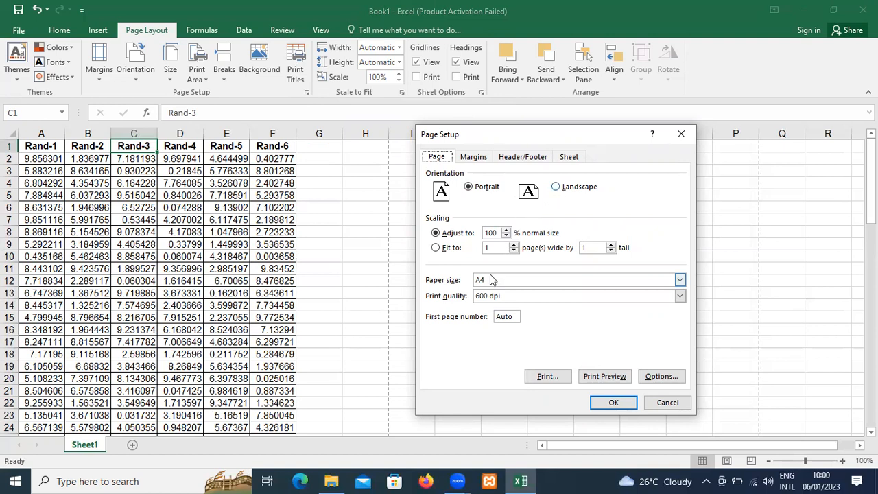
{"action": "left_click", "coordinate": [473, 160]}
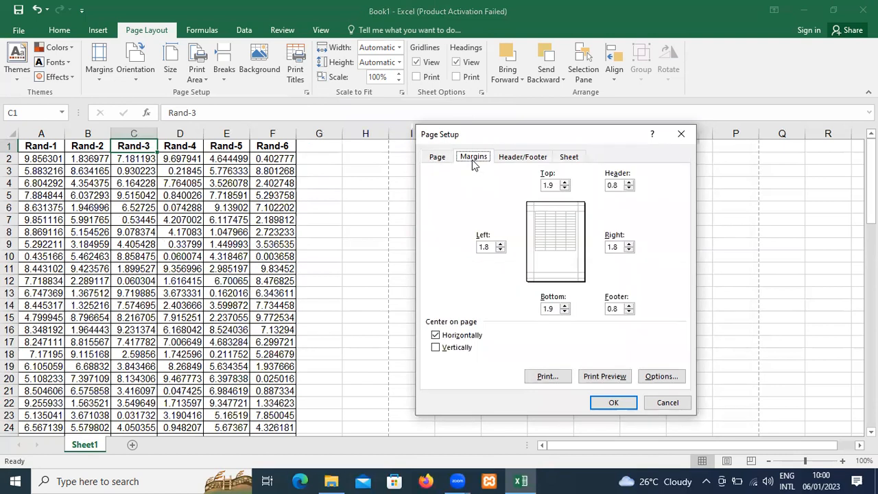
{"action": "left_click", "coordinate": [526, 165]}
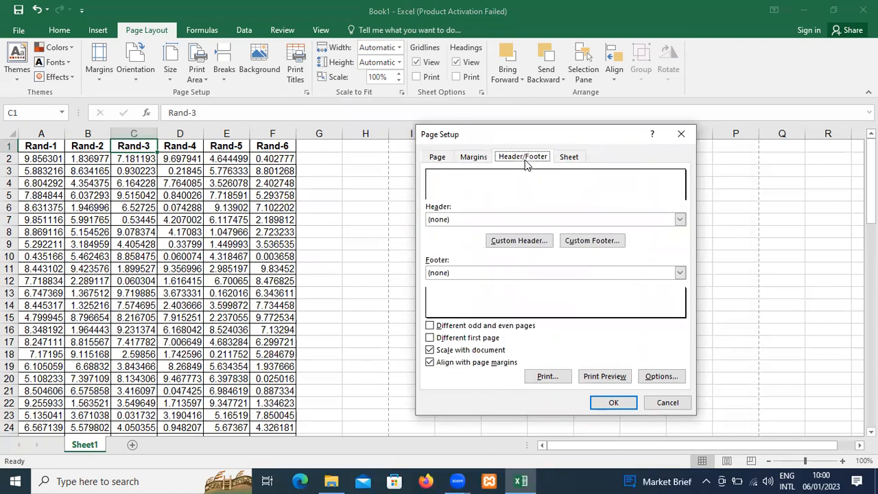
{"action": "left_click", "coordinate": [567, 156]}
{"action": "left_click", "coordinate": [555, 203]}
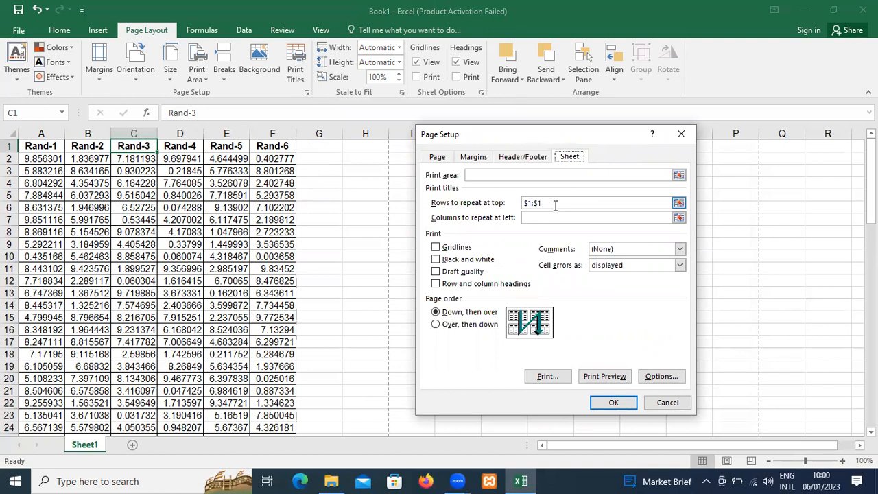
{"action": "left_click", "coordinate": [531, 162]}
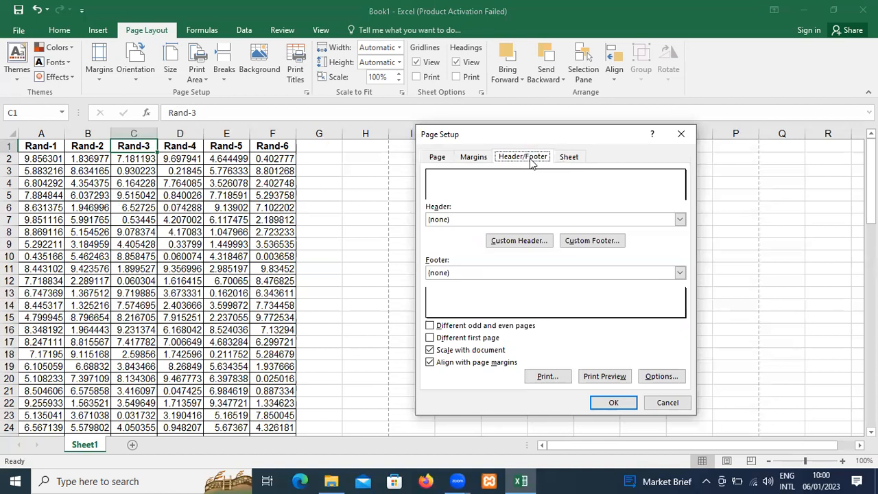
{"action": "left_click", "coordinate": [478, 160]}
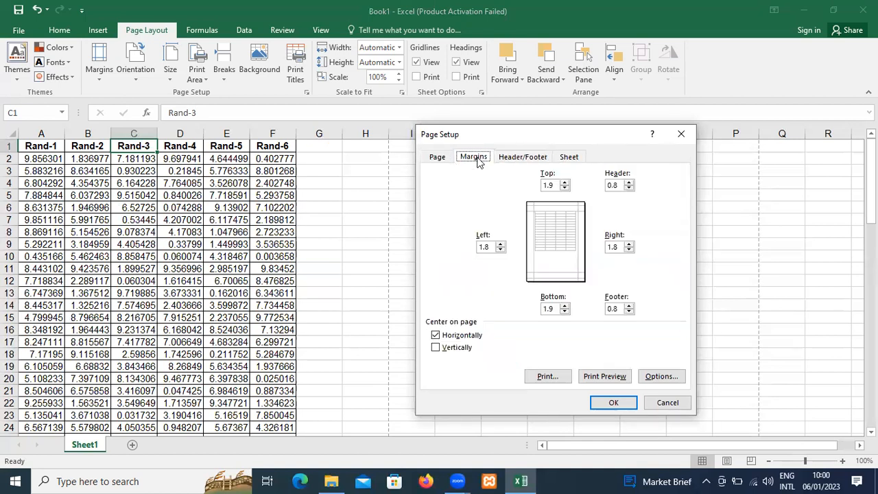
{"action": "left_click", "coordinate": [439, 157]}
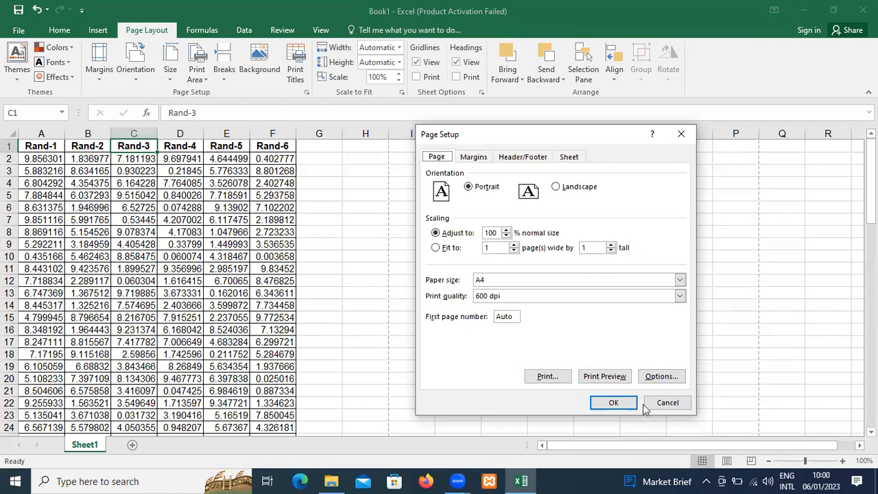
{"action": "left_click", "coordinate": [614, 403]}
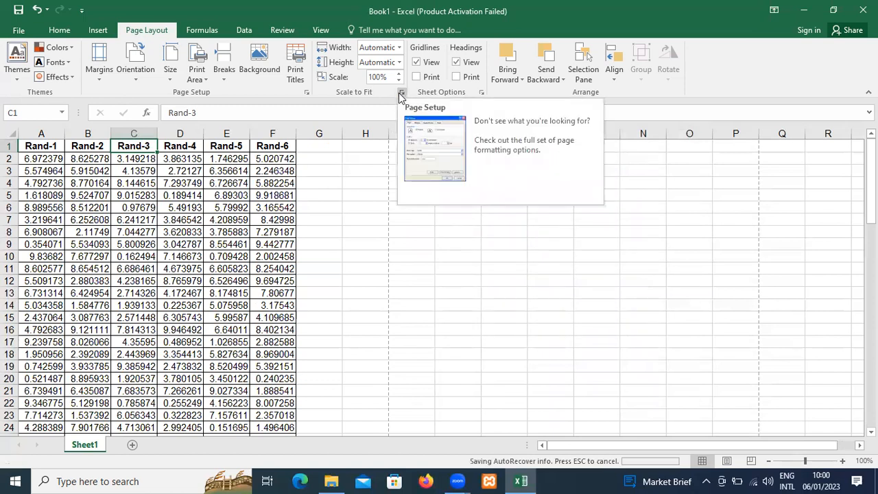
Set the page scaling to fit 1 page wide by 1 tall and preview the printout
{"action": "left_click", "coordinate": [401, 93]}
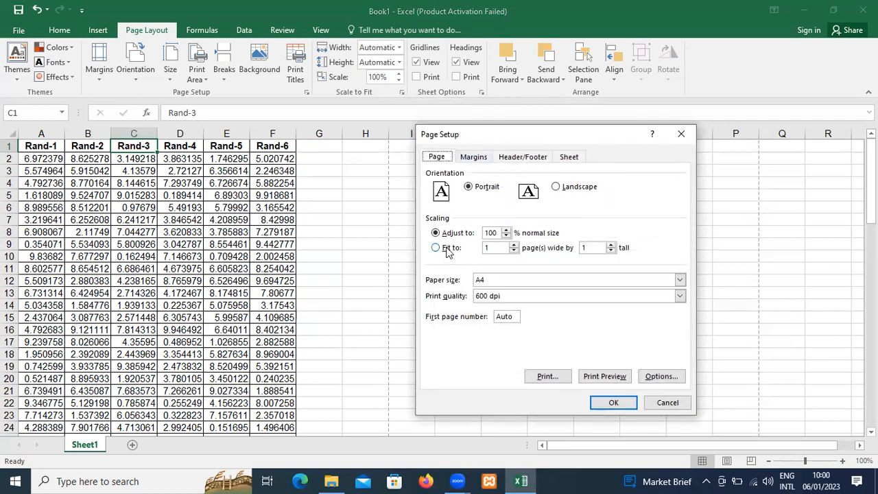
{"action": "left_click", "coordinate": [447, 249]}
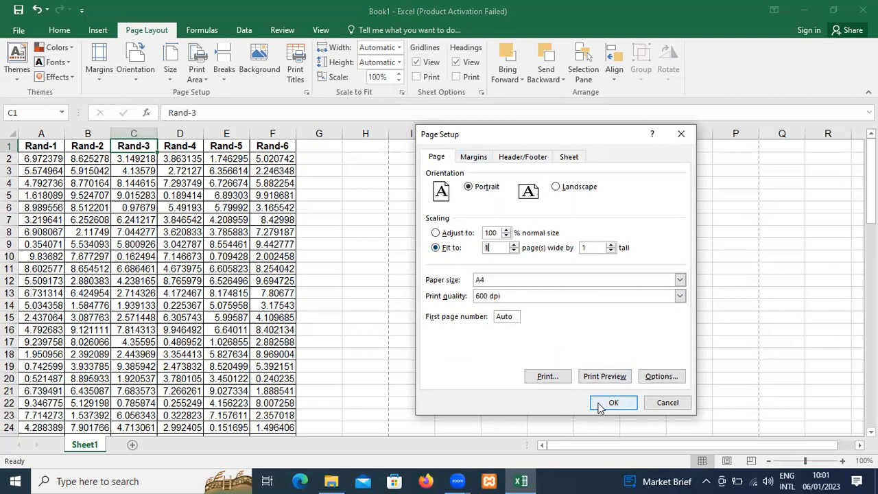
{"action": "left_click", "coordinate": [595, 379]}
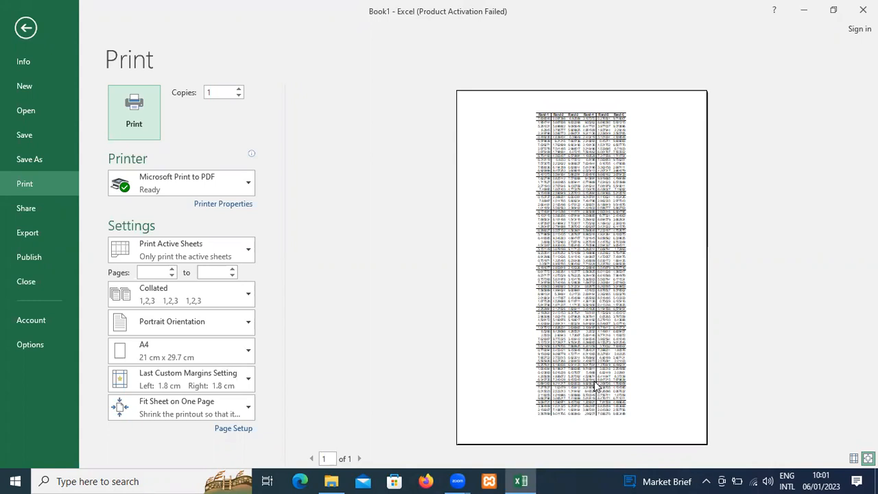
{"action": "key", "text": "Escape"}
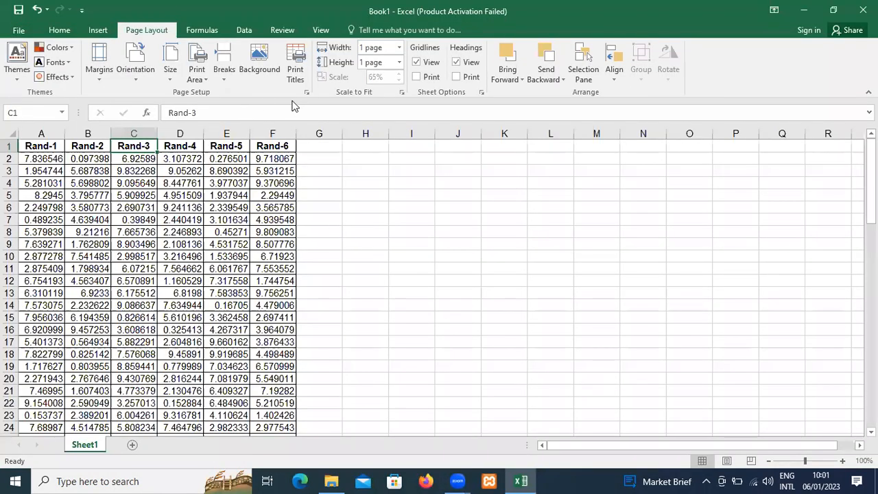
Change the fit scaling to 1 page wide with the pages-tall value left blank, and preview both pages
{"action": "left_click", "coordinate": [402, 92]}
{"action": "double_click", "coordinate": [487, 247]}
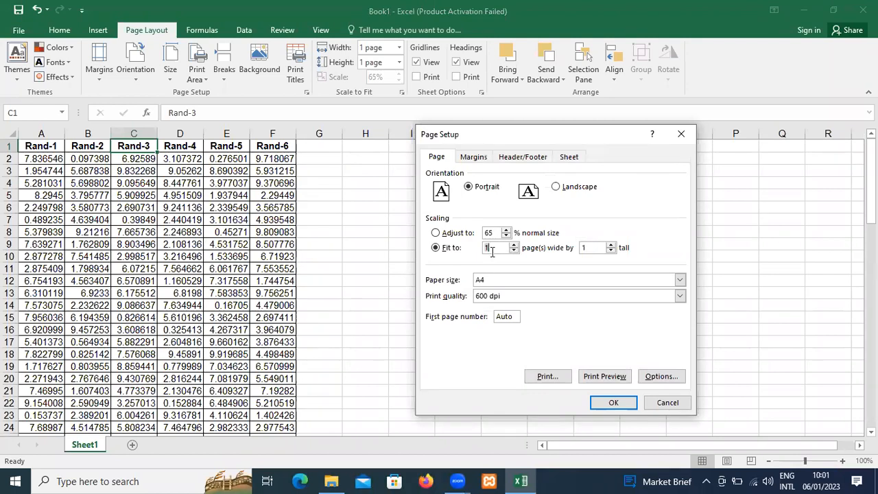
{"action": "type", "text": "2"}
{"action": "key", "text": "Tab"}
{"action": "double_click", "coordinate": [492, 252]}
{"action": "type", "text": "1"}
{"action": "key", "text": "BackSpace"}
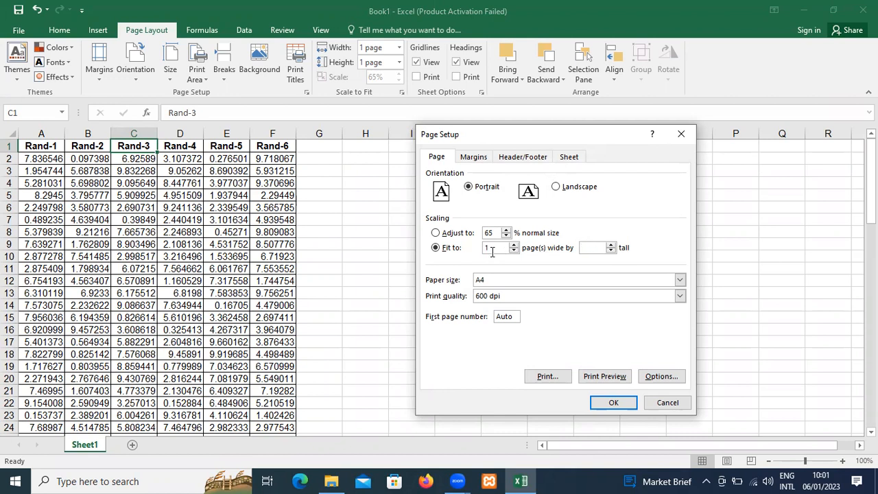
{"action": "left_click", "coordinate": [593, 372]}
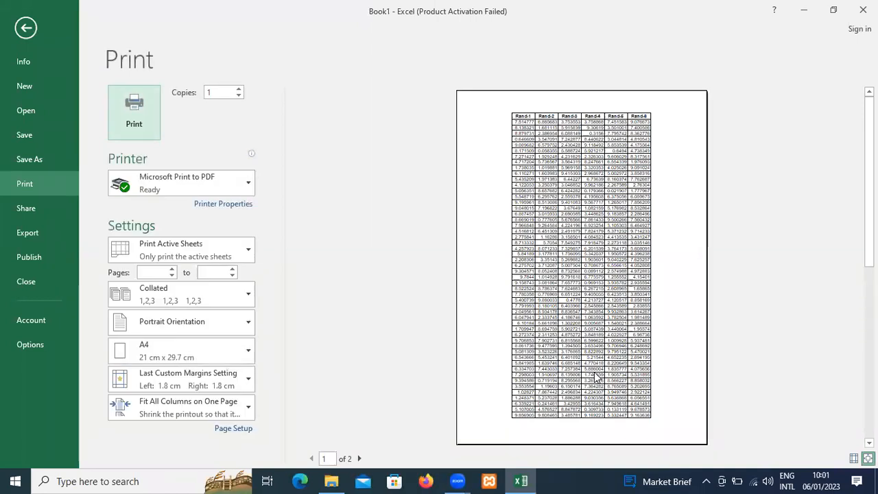
{"action": "left_click", "coordinate": [360, 459]}
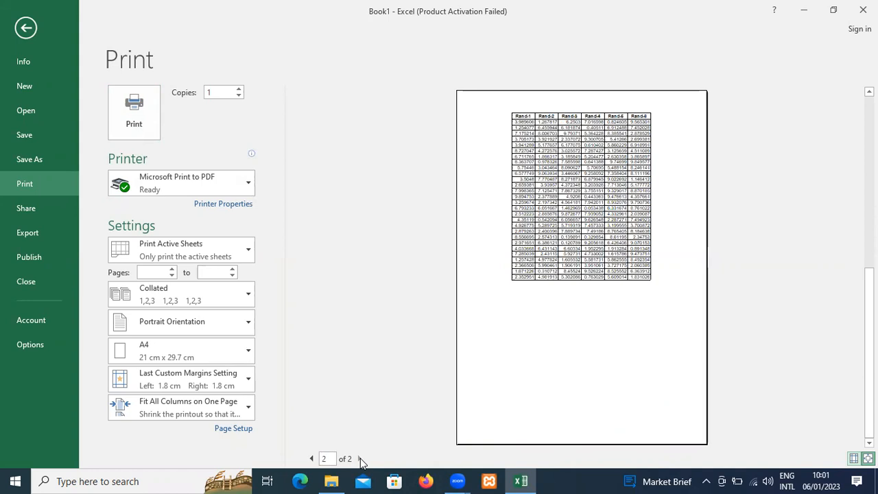
{"action": "key", "text": "Escape"}
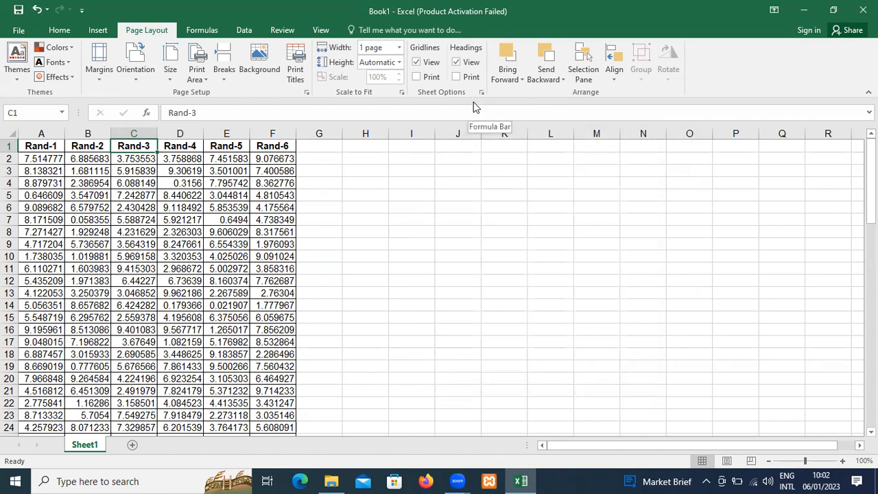
Enable printing of both gridlines and row and column headings, and preview the first page
{"action": "left_click", "coordinate": [416, 77]}
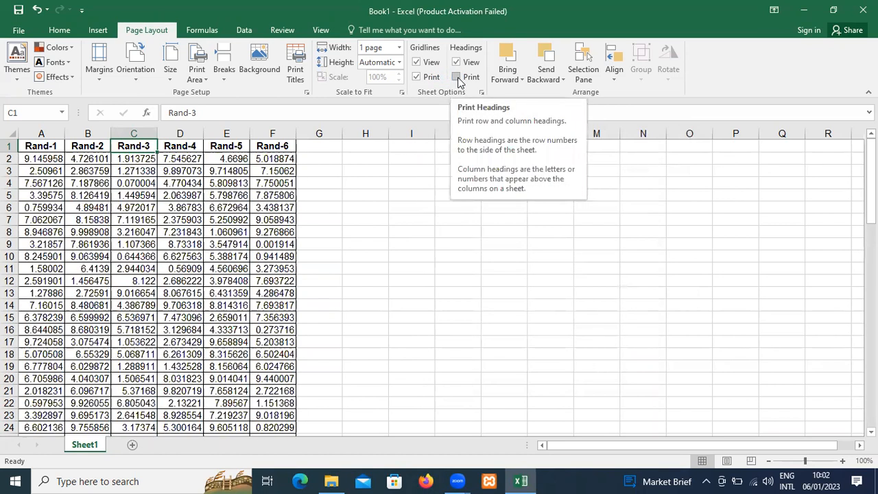
{"action": "left_click", "coordinate": [458, 78]}
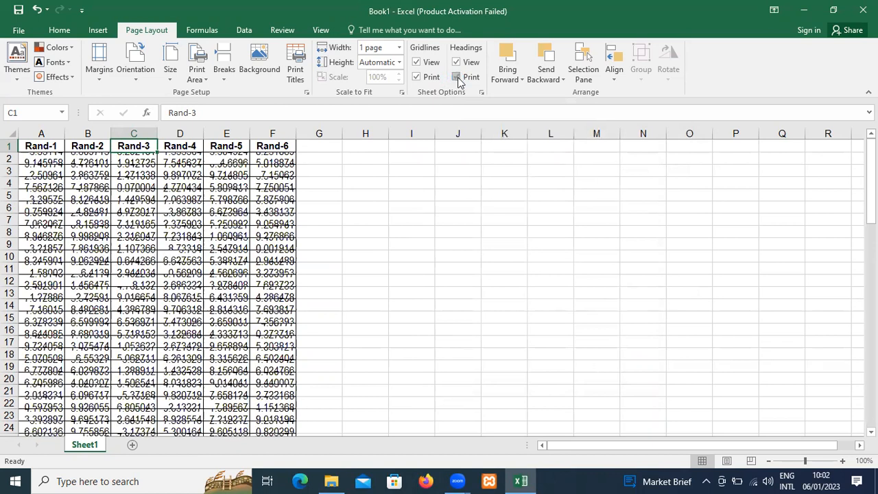
{"action": "key", "text": "ctrl+p"}
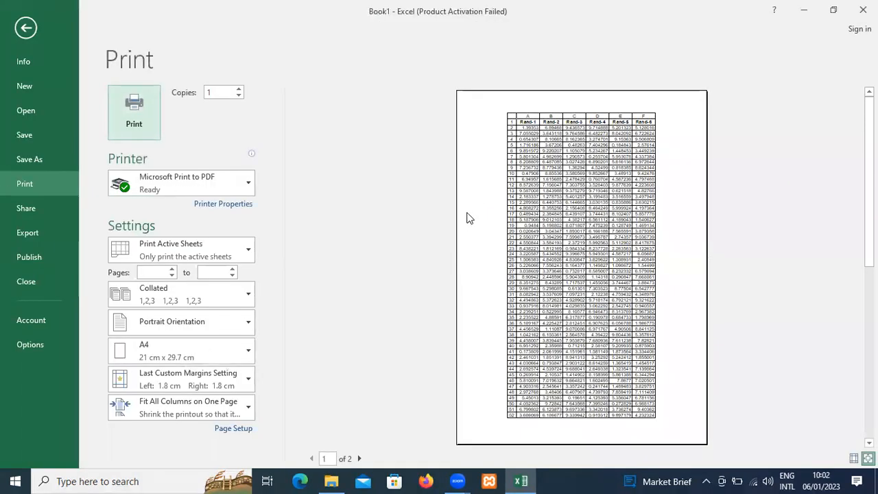
{"action": "key", "text": "Escape"}
Remove all cell borders from the Rand-1 to Rand-6 data table and preview the first page
{"action": "left_click", "coordinate": [96, 289]}
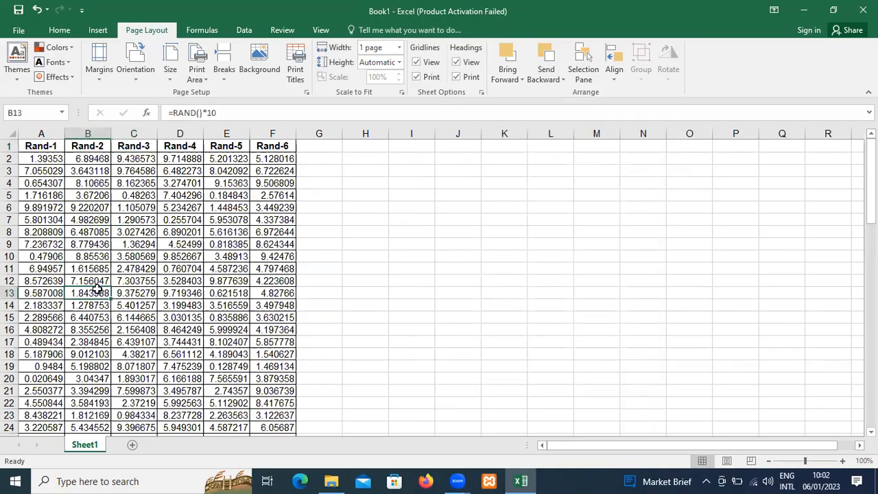
{"action": "key", "text": "ctrl+a"}
{"action": "key", "text": "alt"}
{"action": "key", "text": "h"}
{"action": "key", "text": "b"}
{"action": "key", "text": "n"}
{"action": "left_click", "coordinate": [332, 232]}
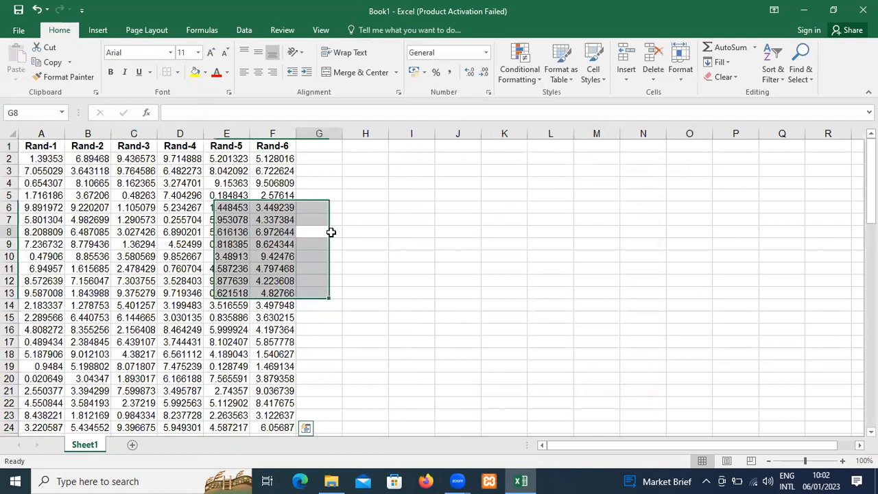
{"action": "key", "text": "ctrl+p"}
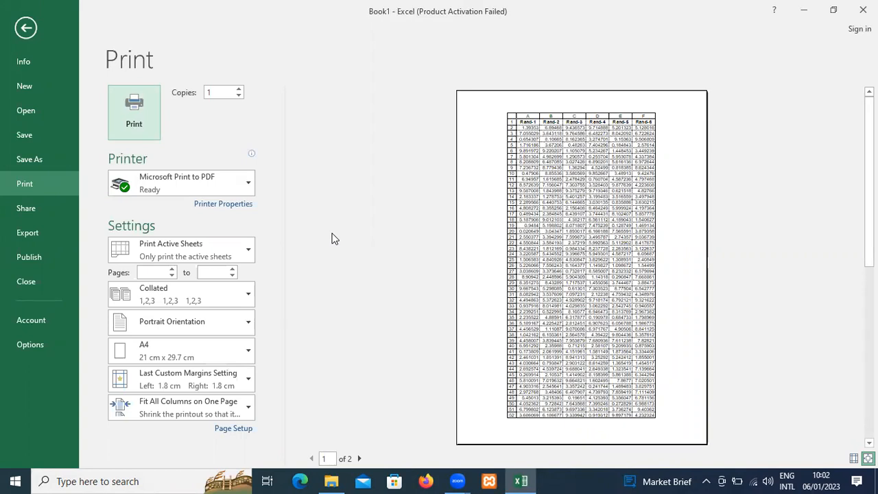
{"action": "key", "text": "Escape"}
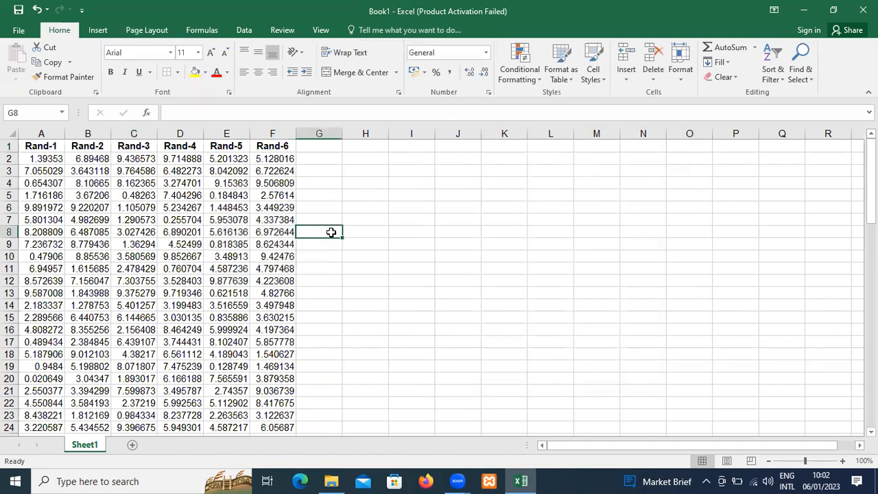
Turn off both viewing and printing for the sheet's gridlines and for its headings
{"action": "left_click", "coordinate": [157, 33]}
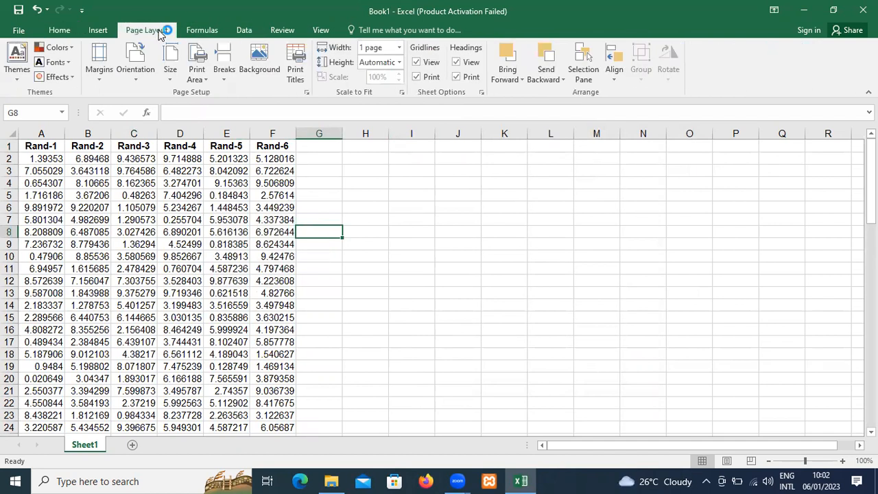
{"action": "left_click", "coordinate": [426, 76]}
{"action": "left_click", "coordinate": [424, 64]}
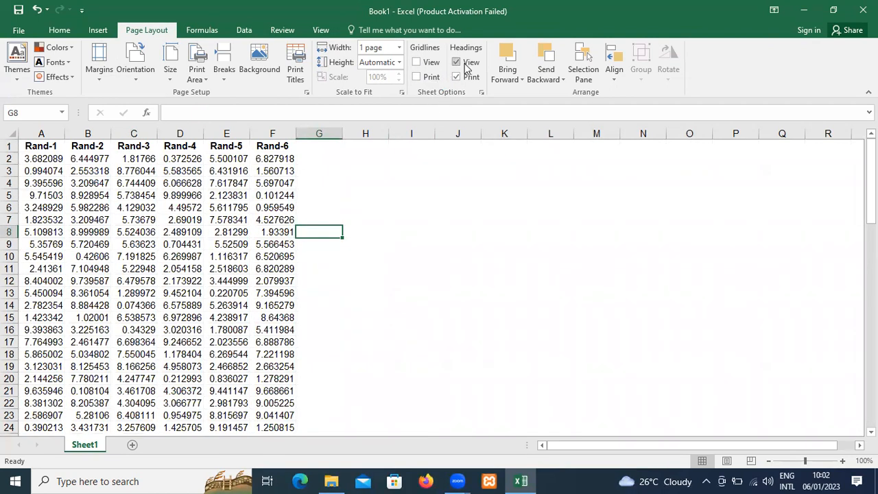
{"action": "left_click", "coordinate": [456, 62]}
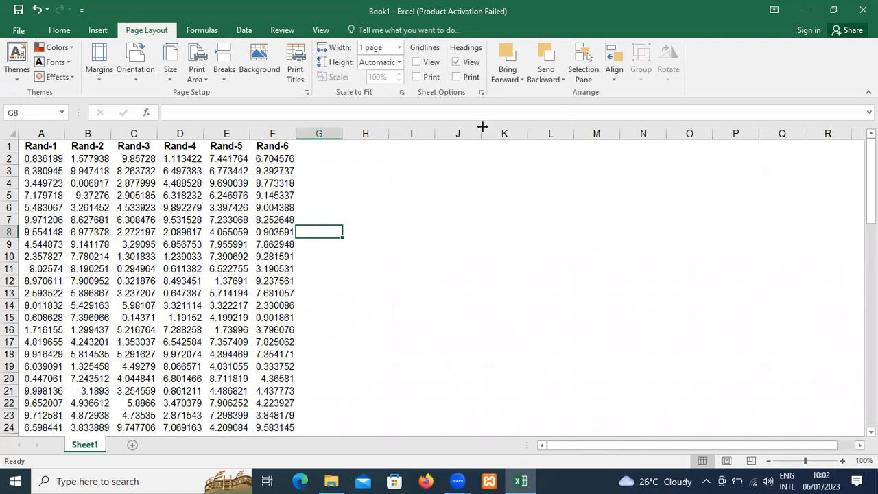
{"action": "left_click", "coordinate": [458, 63]}
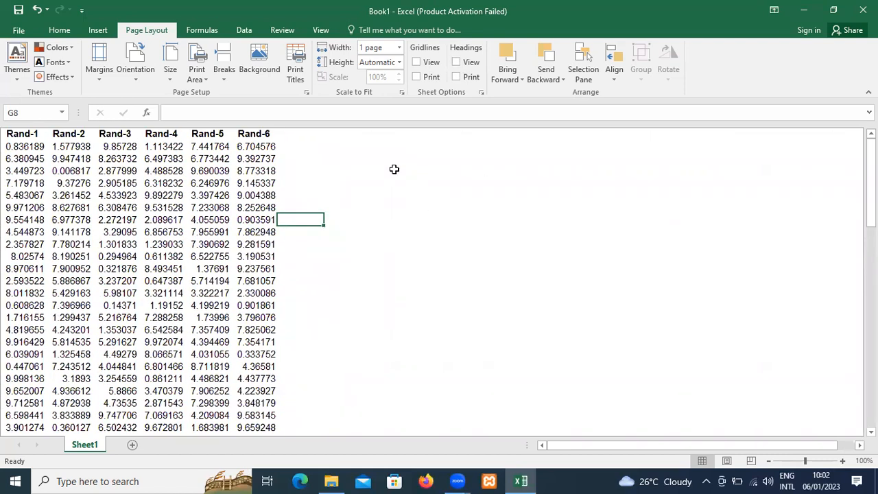
Show the gridlines and the row and column headings on the sheet again
{"action": "left_click", "coordinate": [417, 62]}
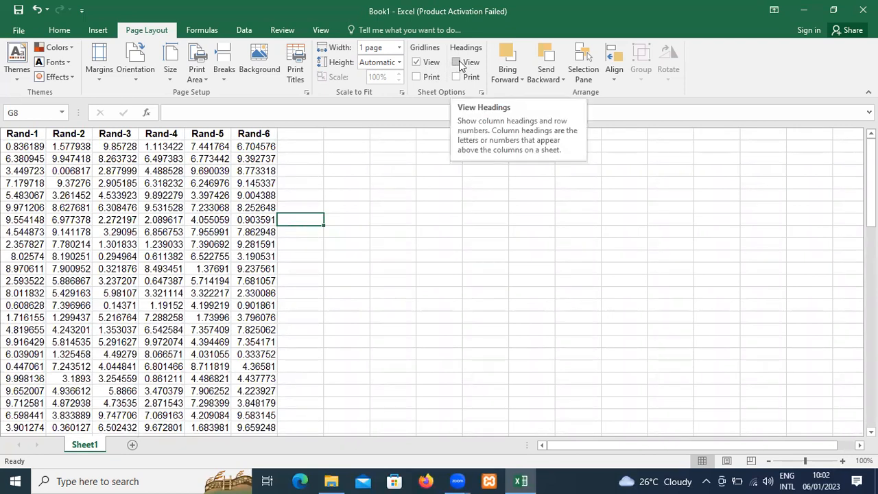
{"action": "left_click", "coordinate": [456, 63]}
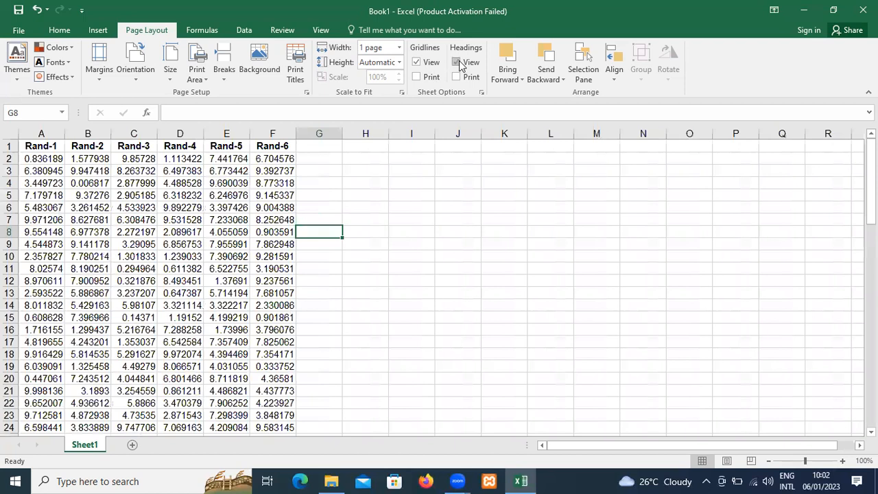
{"action": "left_click", "coordinate": [456, 63]}
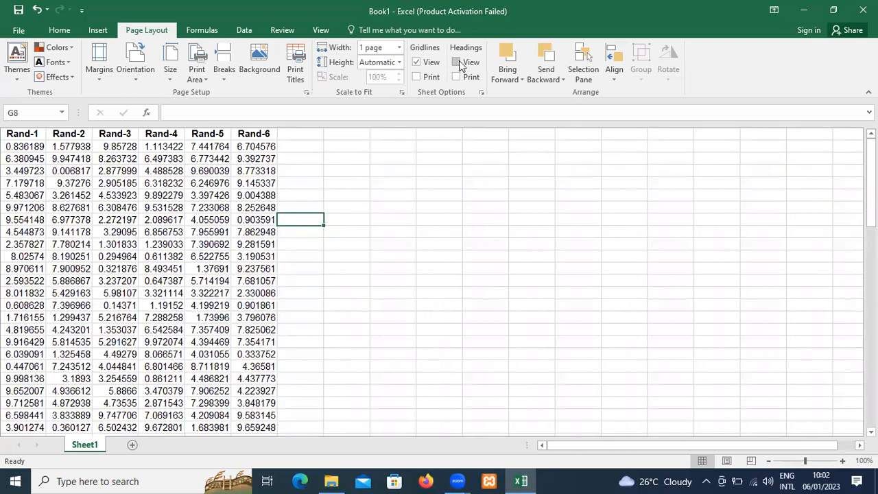
{"action": "left_click", "coordinate": [457, 62]}
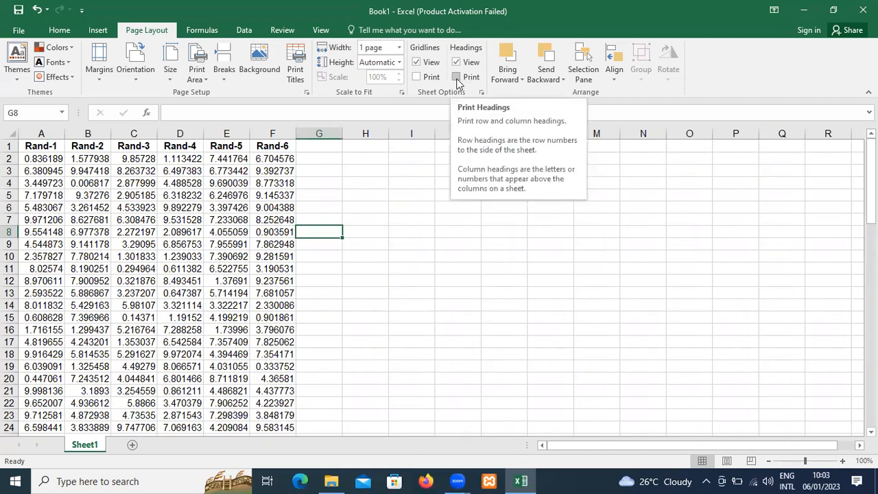
Enable printing of gridlines only and preview the first page
{"action": "left_click", "coordinate": [437, 76]}
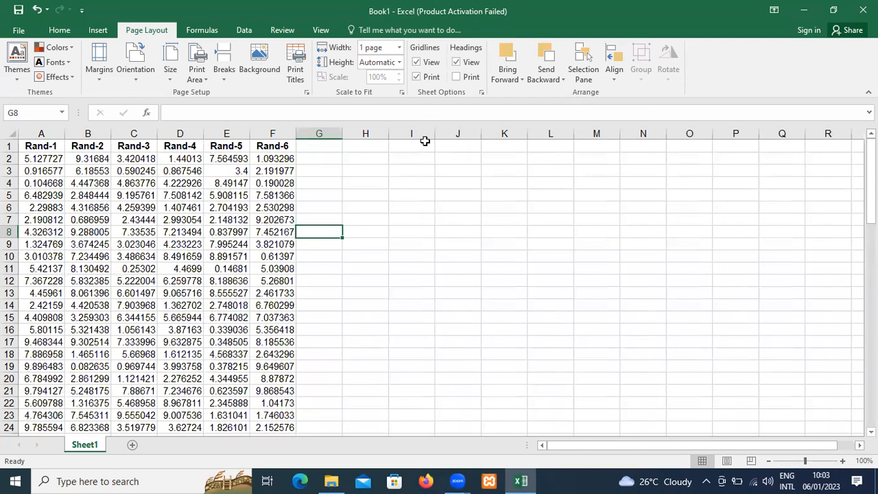
{"action": "key", "text": "ctrl+p"}
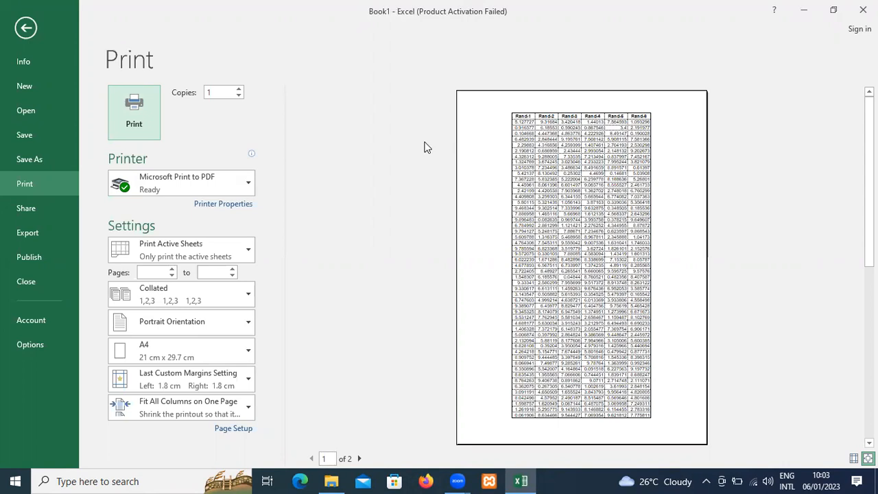
{"action": "key", "text": "Escape"}
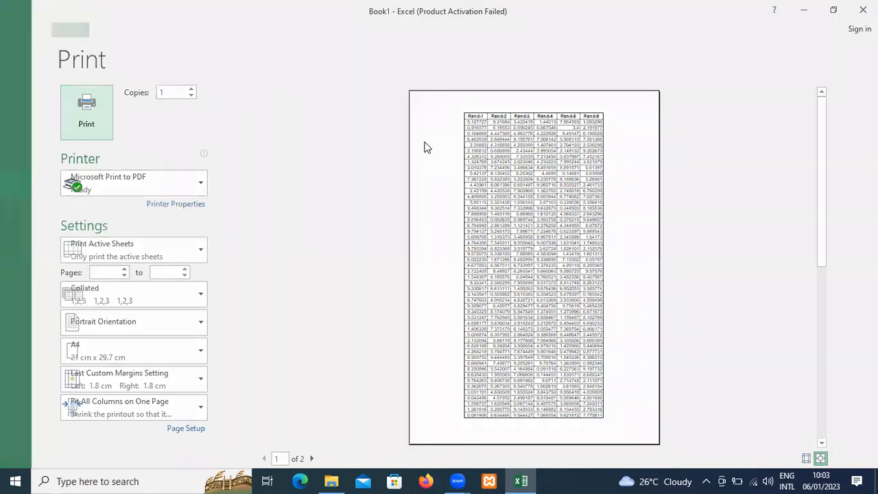
Switch from printing gridlines to printing only the row and column headings, and preview the first page
{"action": "left_click", "coordinate": [416, 76]}
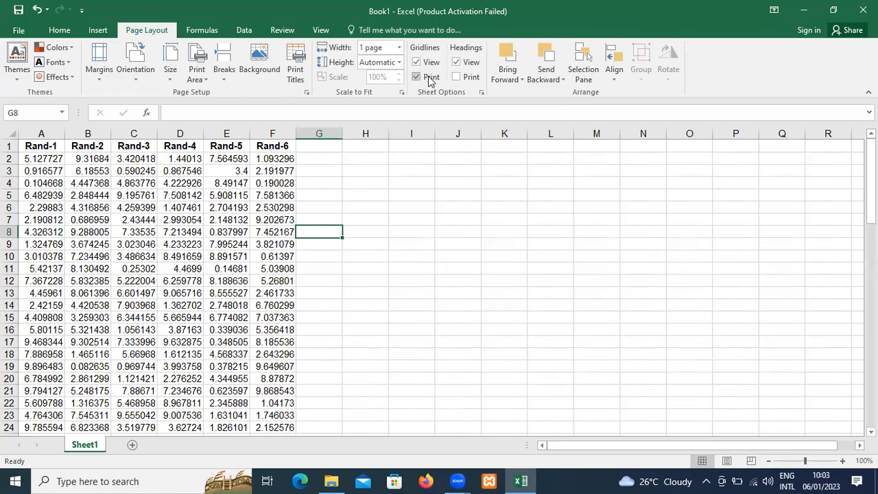
{"action": "left_click", "coordinate": [458, 76]}
{"action": "left_click", "coordinate": [458, 77]}
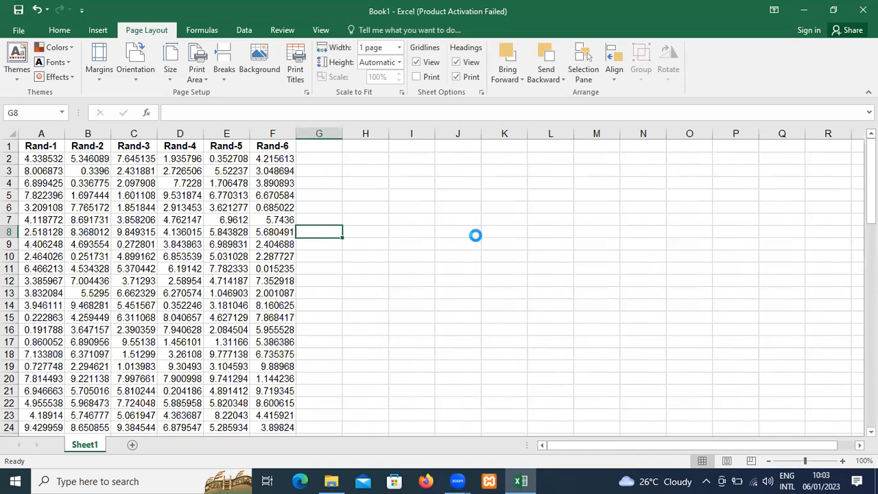
{"action": "key", "text": "ctrl+p"}
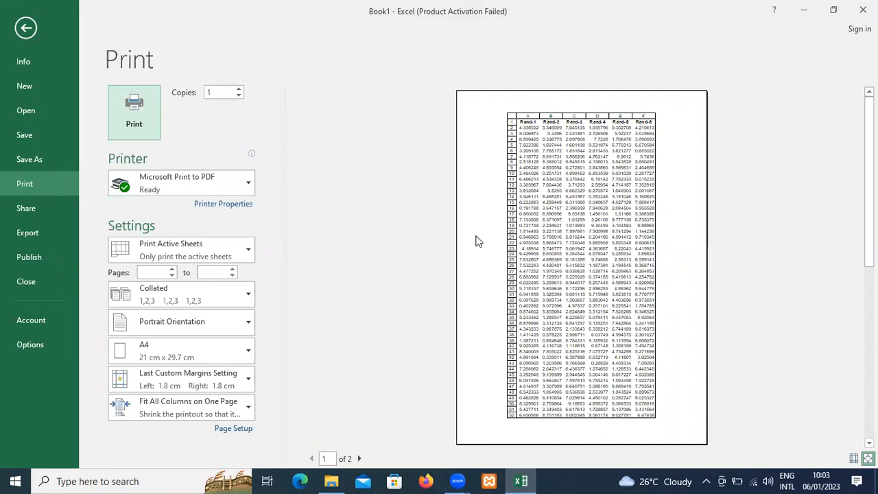
{"action": "key", "text": "Escape"}
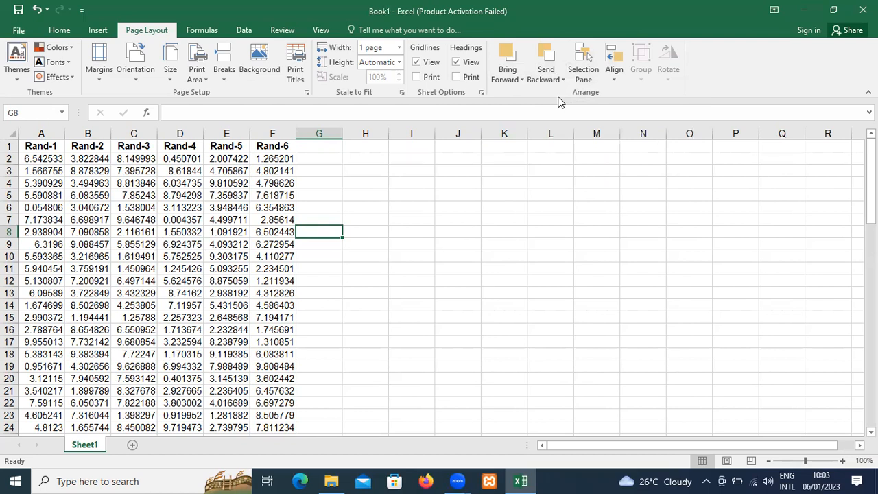
Insert a scatter chart with straight lines and markers from the Rand-1 and Rand-2 columns, including headers, down to row 81
{"action": "left_click", "coordinate": [50, 146]}
{"action": "key", "text": "shift+Right"}
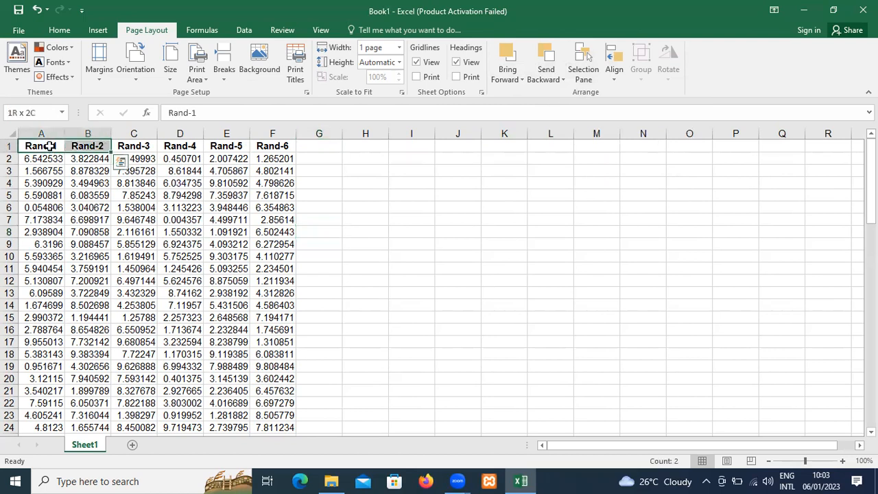
{"action": "key", "text": "ctrl+shift+Down"}
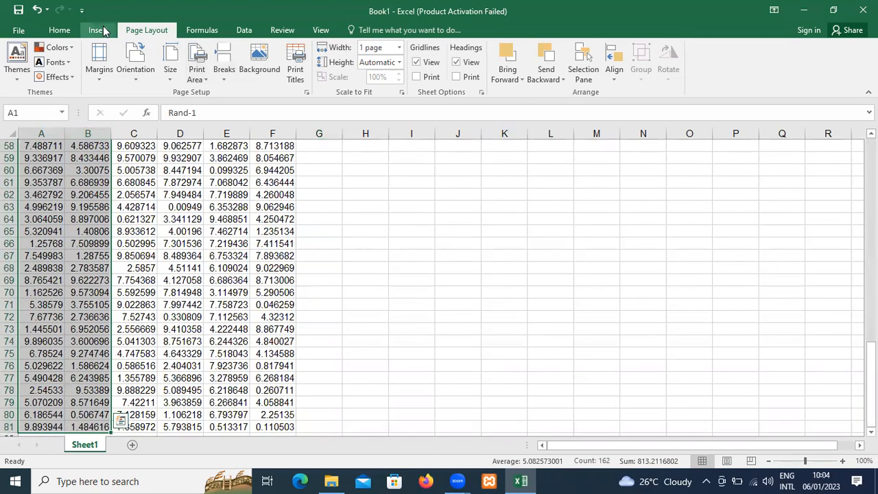
{"action": "left_click", "coordinate": [98, 30]}
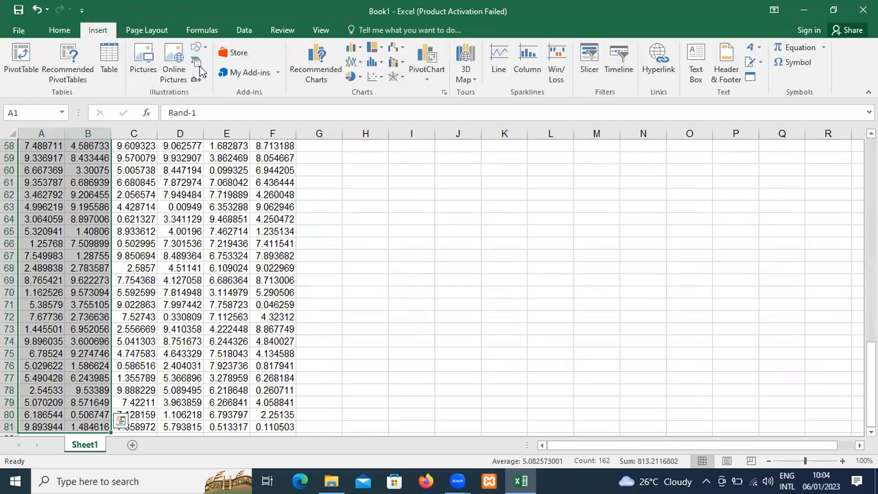
{"action": "left_click", "coordinate": [379, 79]}
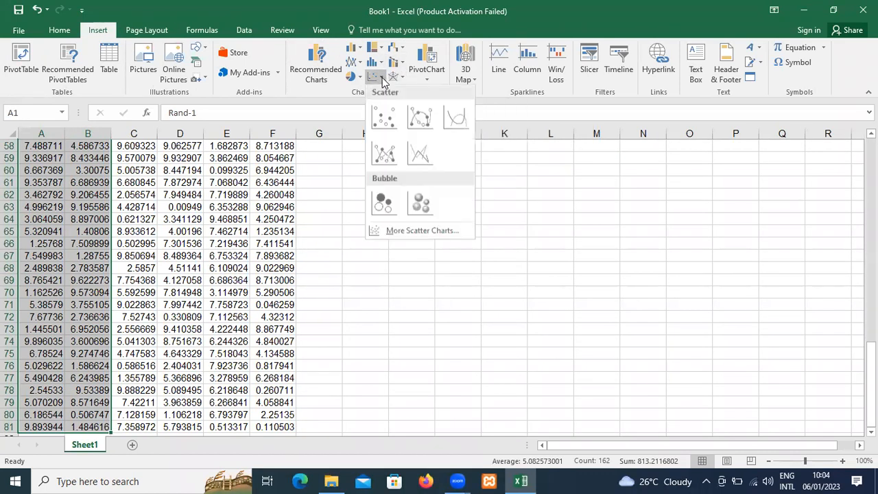
{"action": "left_click", "coordinate": [396, 166]}
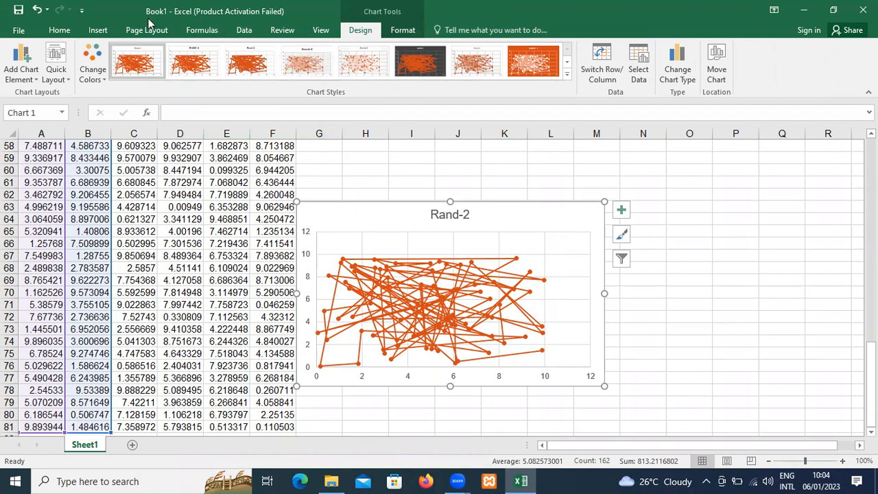
{"action": "left_click", "coordinate": [98, 32]}
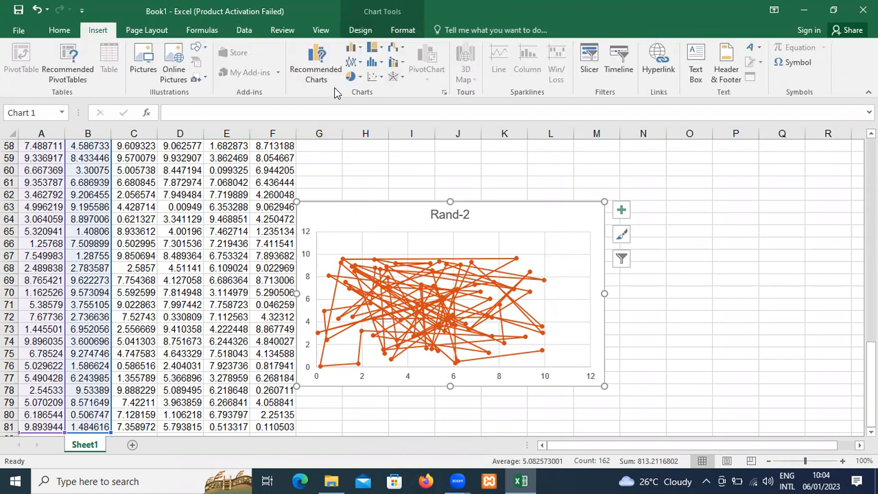
{"action": "left_click", "coordinate": [374, 76]}
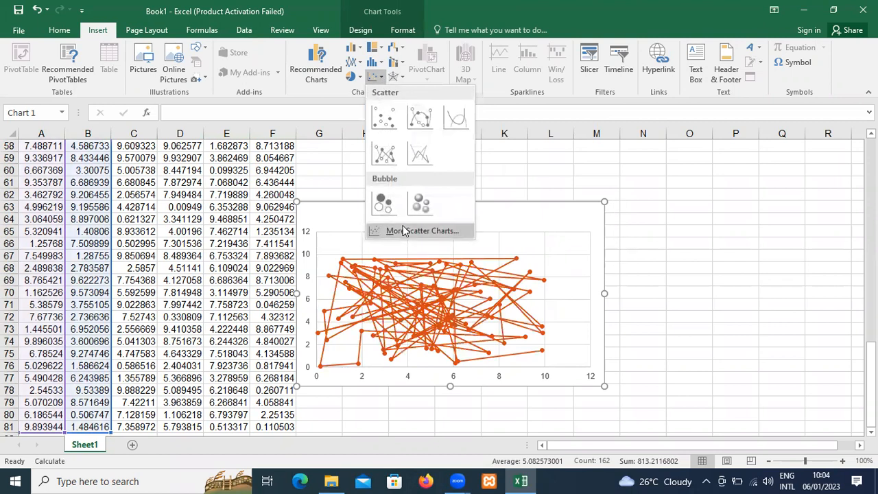
{"action": "left_click", "coordinate": [324, 172]}
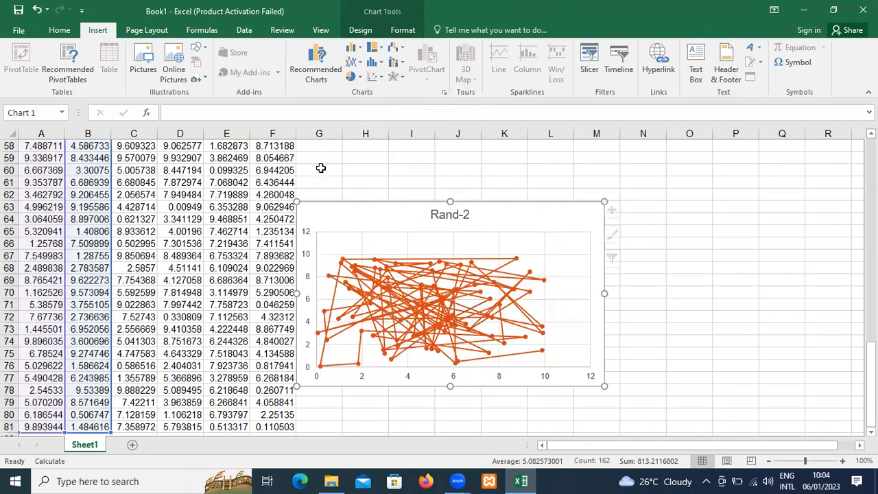
Select the Rand-1 and Rand-2 data in A1:B81 again and insert a 3-D bubble chart from it
{"action": "left_click", "coordinate": [57, 149]}
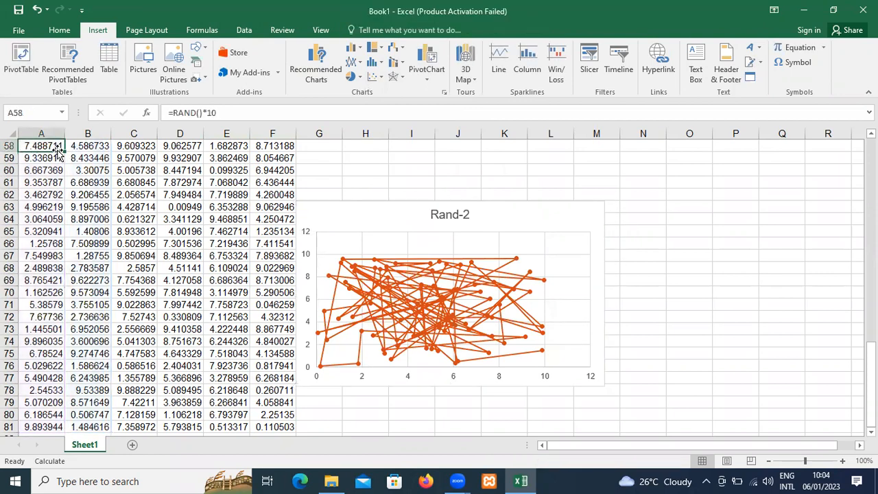
{"action": "key", "text": "Up"}
{"action": "key", "text": "Up"}
{"action": "key", "text": "Up"}
{"action": "key", "text": "Up"}
{"action": "key", "text": "Up"}
{"action": "key", "text": "Up"}
{"action": "key", "text": "Up"}
{"action": "key", "text": "Up"}
{"action": "key", "text": "Up"}
{"action": "key", "text": "Up"}
{"action": "key", "text": "Up"}
{"action": "key", "text": "Up"}
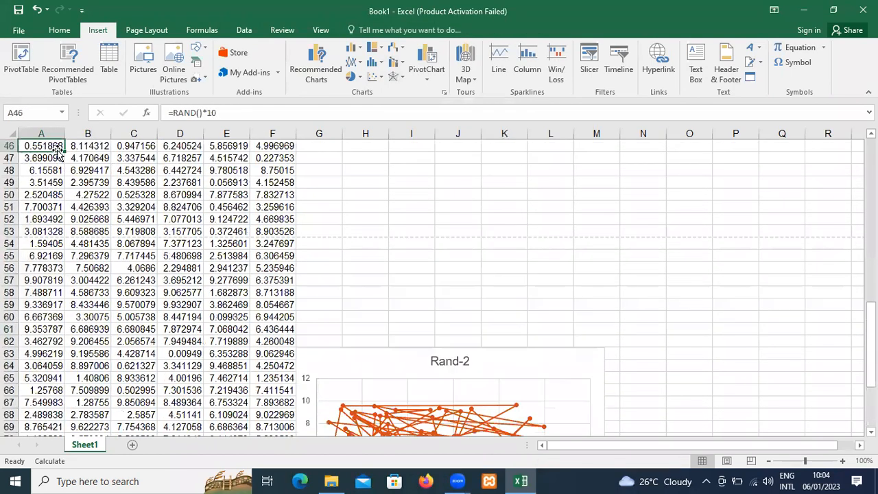
{"action": "key", "text": "Up"}
{"action": "key", "text": "Up"}
{"action": "key", "text": "Up"}
{"action": "key", "text": "Up"}
{"action": "key", "text": "Up"}
{"action": "key", "text": "Up"}
{"action": "key", "text": "Up"}
{"action": "key", "text": "Up"}
{"action": "key", "text": "Up"}
{"action": "key", "text": "Up"}
{"action": "key", "text": "Up"}
{"action": "key", "text": "Up"}
{"action": "key", "text": "Up"}
{"action": "key", "text": "Up"}
{"action": "key", "text": "Up"}
{"action": "key", "text": "Up"}
{"action": "key", "text": "Up"}
{"action": "key", "text": "Up"}
{"action": "key", "text": "Up"}
{"action": "key", "text": "Up"}
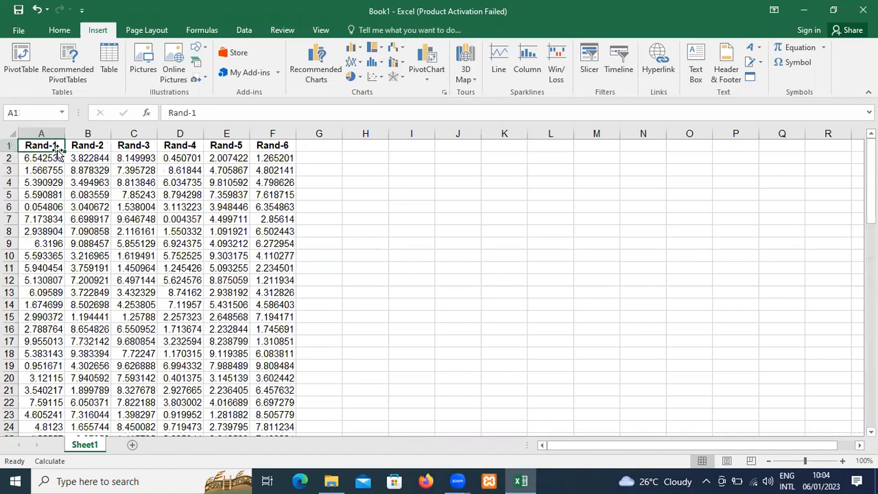
{"action": "key", "text": "shift+Right"}
{"action": "key", "text": "shift+Down"}
{"action": "key", "text": "shift+Down"}
{"action": "key", "text": "shift+Down"}
{"action": "key", "text": "shift+Down"}
{"action": "key", "text": "shift+Down"}
{"action": "key", "text": "shift+Down"}
{"action": "key", "text": "shift+Down"}
{"action": "key", "text": "shift+Down"}
{"action": "key", "text": "shift+Down"}
{"action": "key", "text": "shift+Down"}
{"action": "key", "text": "shift+Down"}
{"action": "key", "text": "shift+Down"}
{"action": "key", "text": "shift+Down"}
{"action": "key", "text": "shift+Down"}
{"action": "key", "text": "shift+Down"}
{"action": "key", "text": "shift+Down"}
{"action": "key", "text": "shift+Down"}
{"action": "key", "text": "shift+Down"}
{"action": "key", "text": "shift+Down"}
{"action": "key", "text": "shift+Down"}
{"action": "key", "text": "shift+Down"}
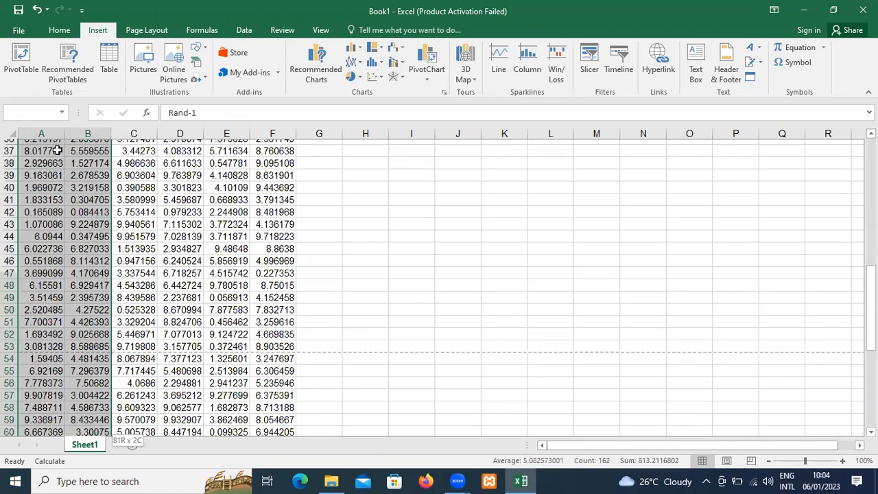
{"action": "left_click", "coordinate": [379, 79]}
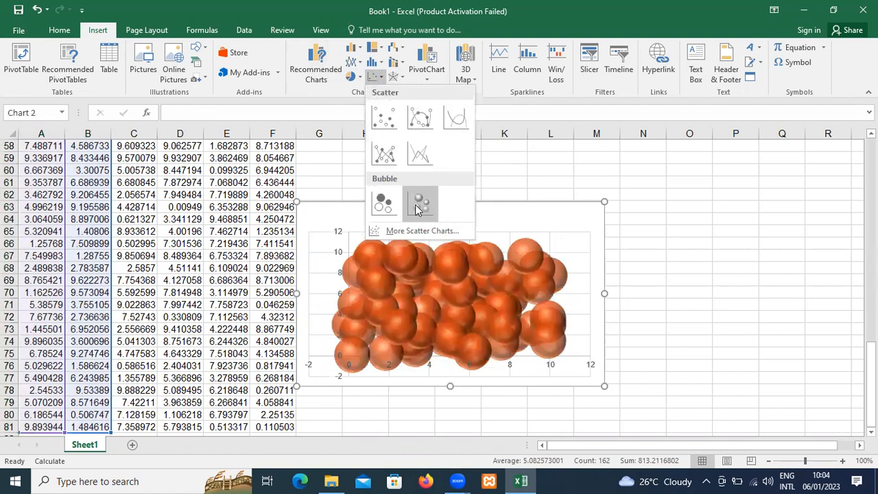
{"action": "key", "text": "Escape"}
Move the bubble chart to around columns L to R and the line scatter chart to around columns H to N, partly overlapping
{"action": "left_click_drag", "start_coordinate": [404, 225], "coordinate": [643, 195]}
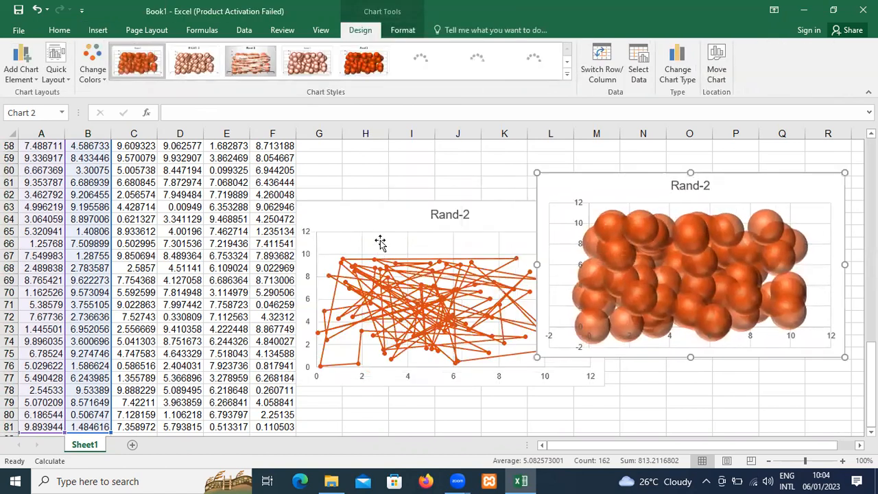
{"action": "mouse_move", "coordinate": [380, 227]}
{"action": "left_mouse_down"}
{"action": "mouse_move", "coordinate": [313, 254]}
{"action": "mouse_move", "coordinate": [393, 222]}
{"action": "left_mouse_up"}
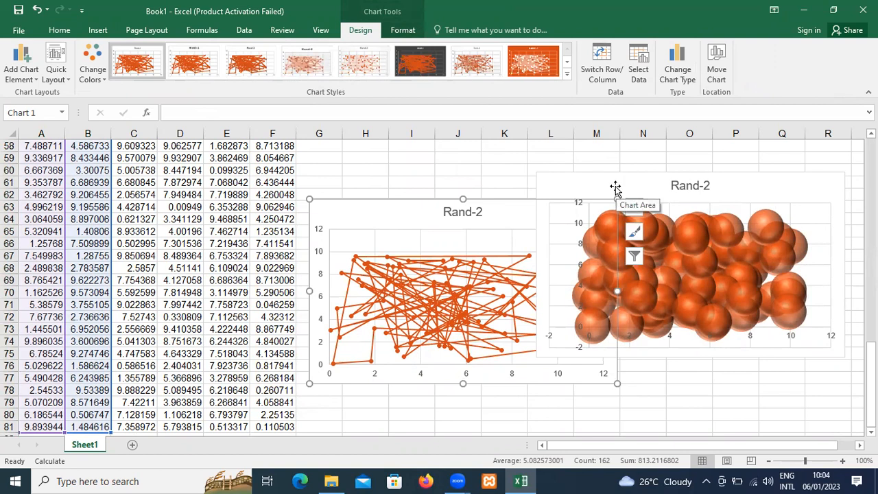
{"action": "left_click_drag", "start_coordinate": [372, 215], "coordinate": [439, 202]}
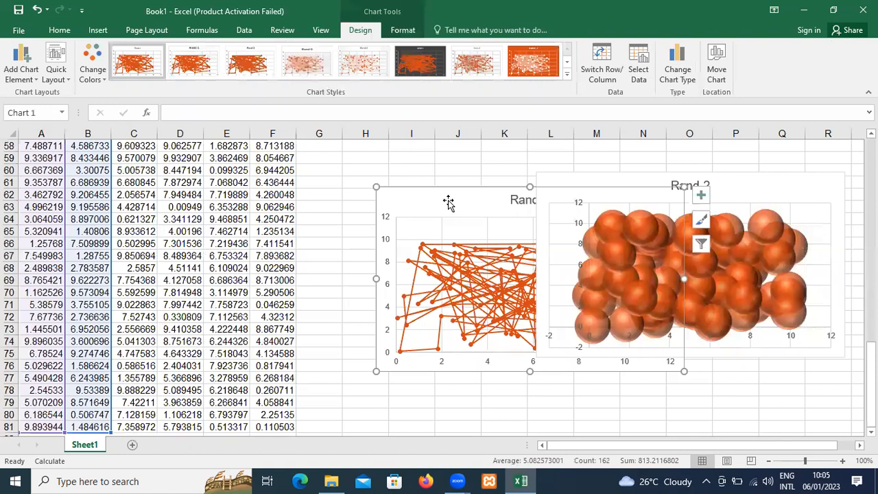
Bring the line scatter chart forward over the bubble chart and send it backward behind it, doing this twice
{"action": "left_click", "coordinate": [156, 30]}
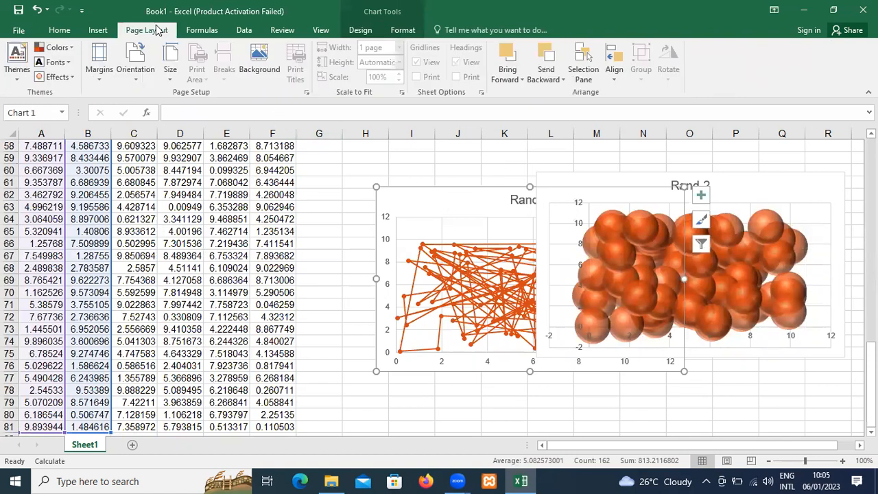
{"action": "left_click", "coordinate": [512, 81]}
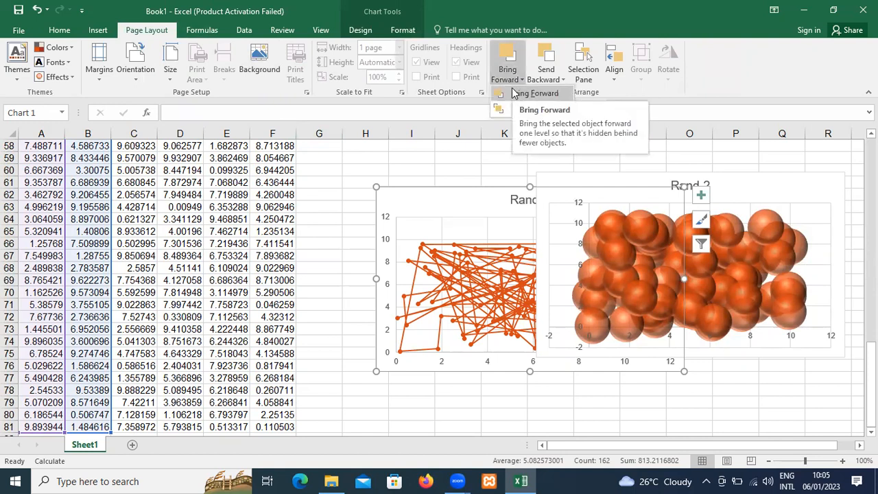
{"action": "left_click", "coordinate": [513, 93]}
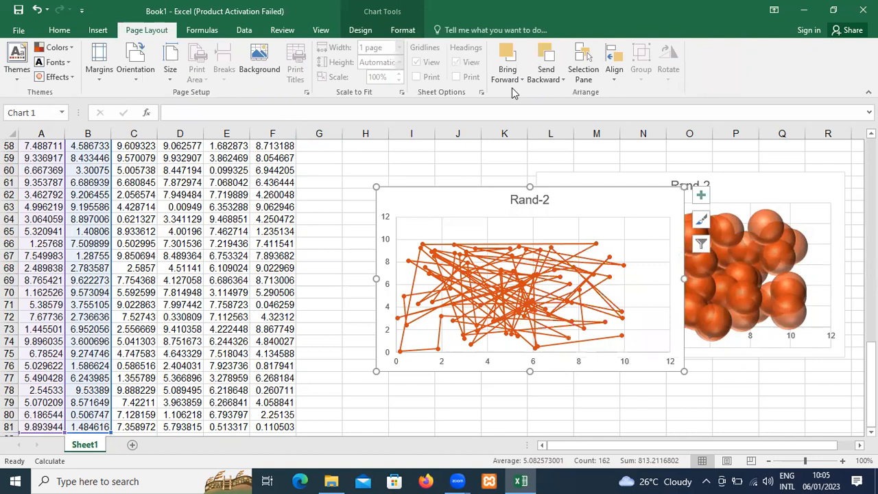
{"action": "left_click", "coordinate": [553, 81]}
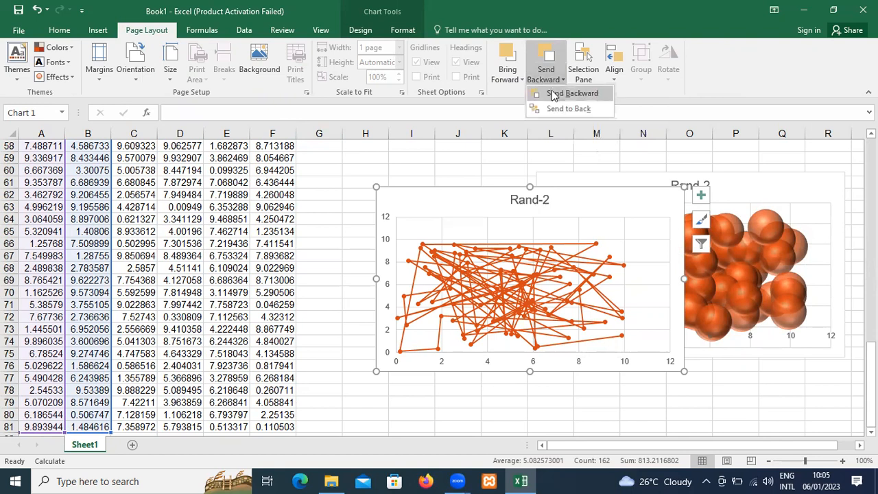
{"action": "left_click", "coordinate": [554, 94]}
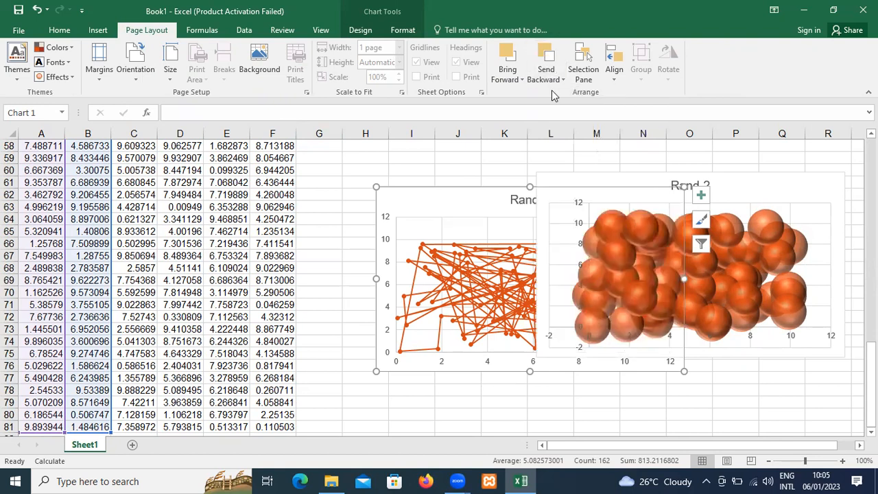
{"action": "left_click", "coordinate": [505, 80]}
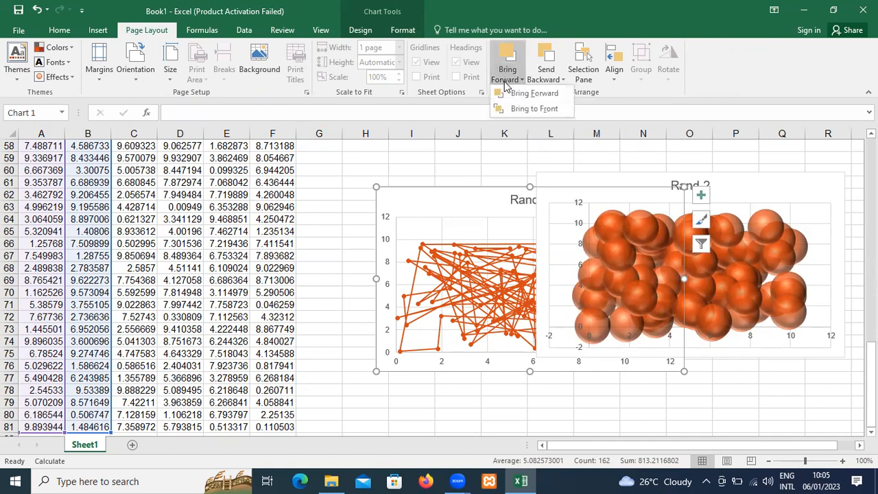
{"action": "left_click", "coordinate": [505, 96]}
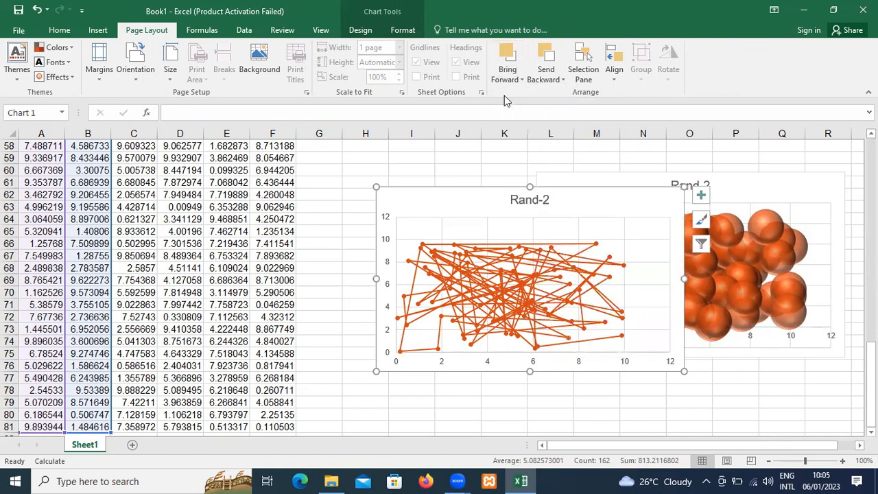
{"action": "left_click", "coordinate": [544, 81]}
{"action": "left_click", "coordinate": [542, 92]}
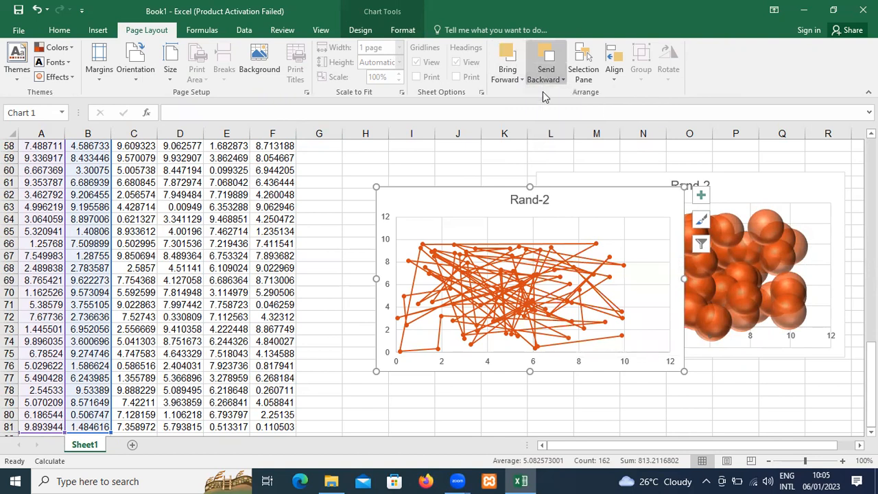
Show the Selection pane and use it to select Chart 2 and then Chart 1
{"action": "left_click", "coordinate": [575, 79]}
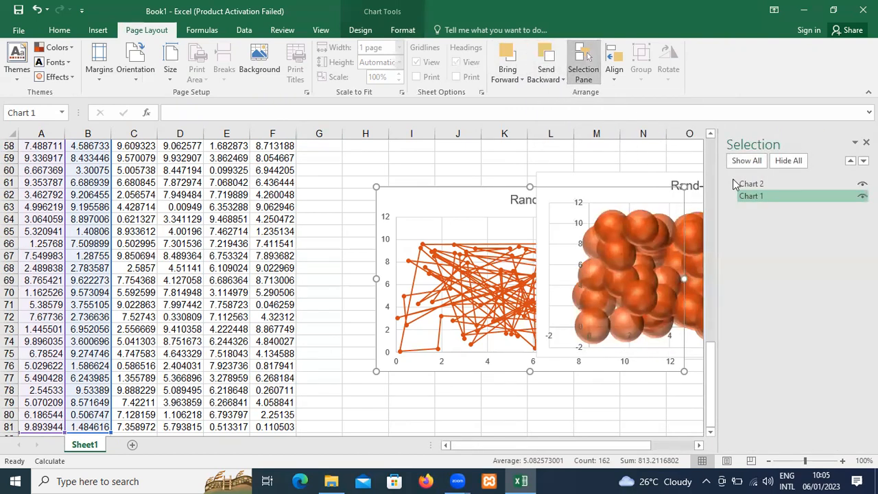
{"action": "left_click", "coordinate": [752, 185]}
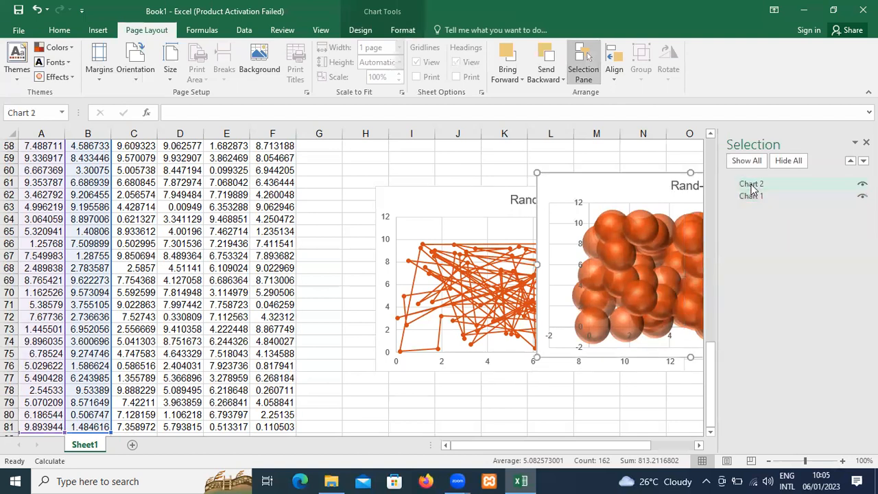
{"action": "left_click", "coordinate": [753, 197]}
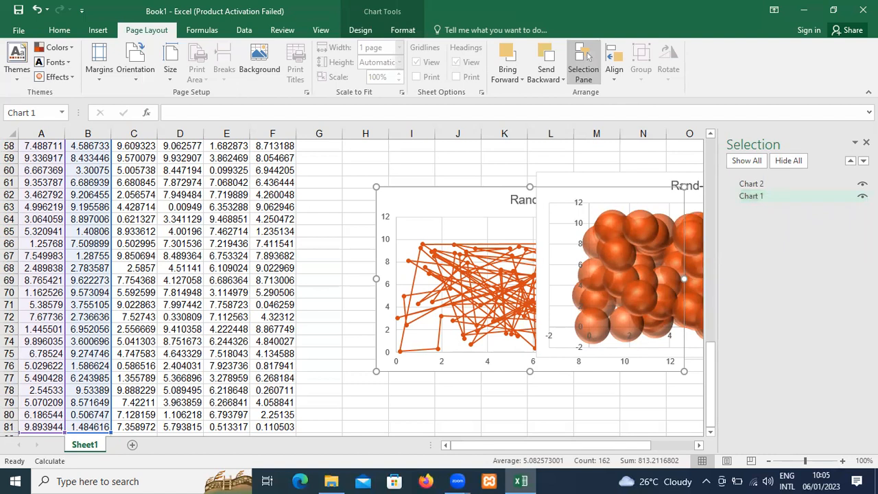
Toggle the visibility of Chart 1, and hide Chart 2 and show it again
{"action": "left_click", "coordinate": [862, 196]}
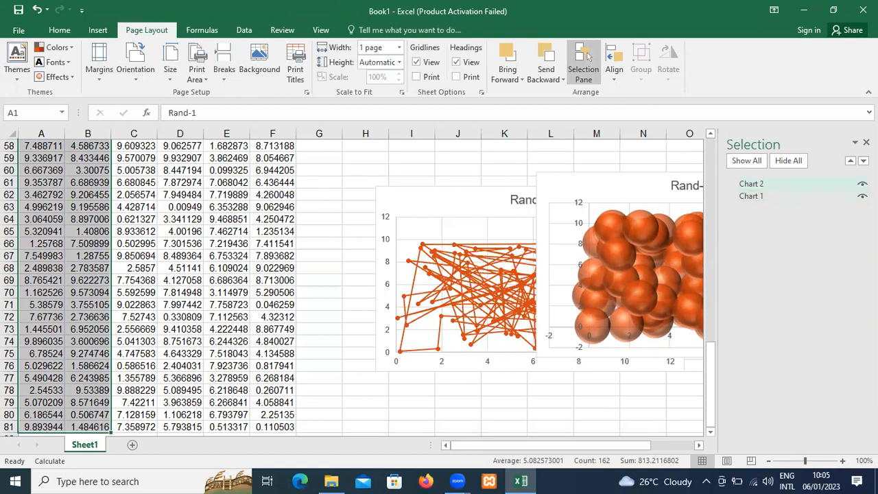
{"action": "left_click", "coordinate": [862, 184]}
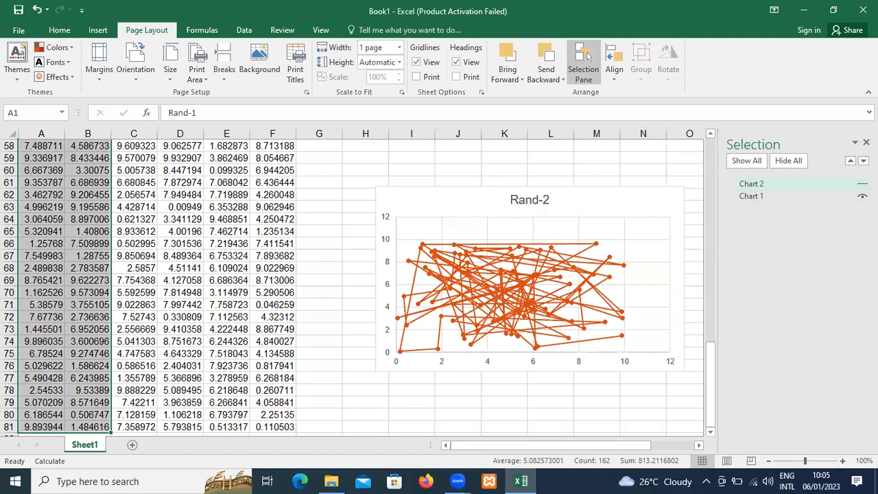
{"action": "left_click", "coordinate": [862, 183]}
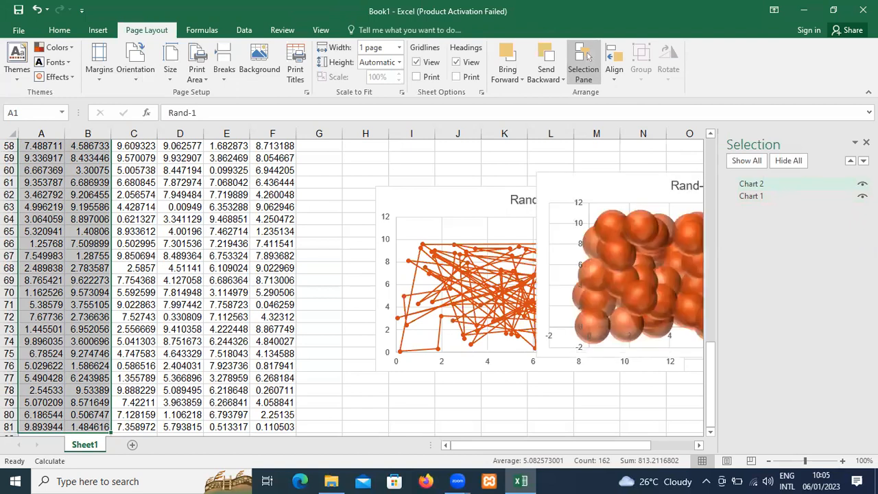
Turn on Snap to Grid, and turn it off again with the bubble chart selected
{"action": "left_click", "coordinate": [611, 81]}
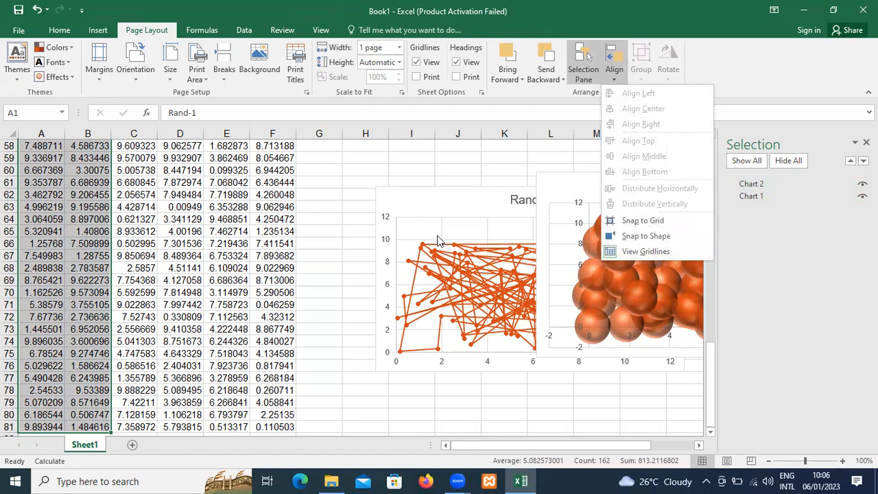
{"action": "left_click", "coordinate": [645, 220]}
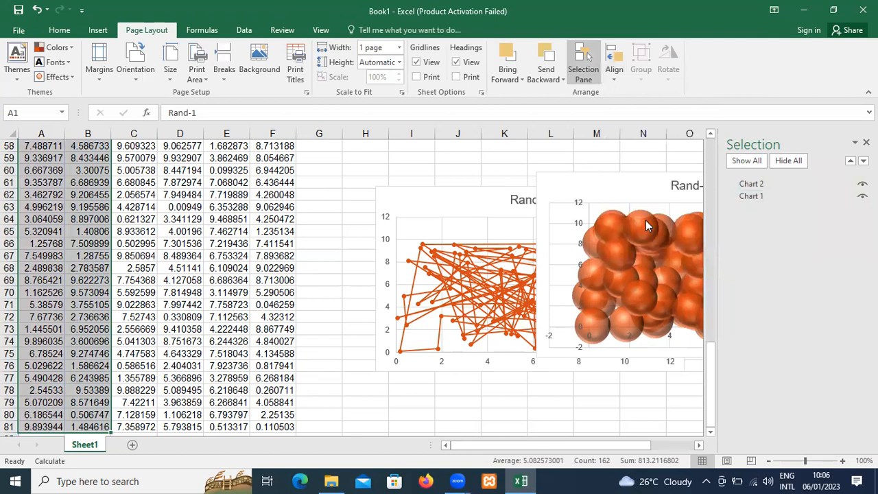
{"action": "left_click", "coordinate": [611, 176]}
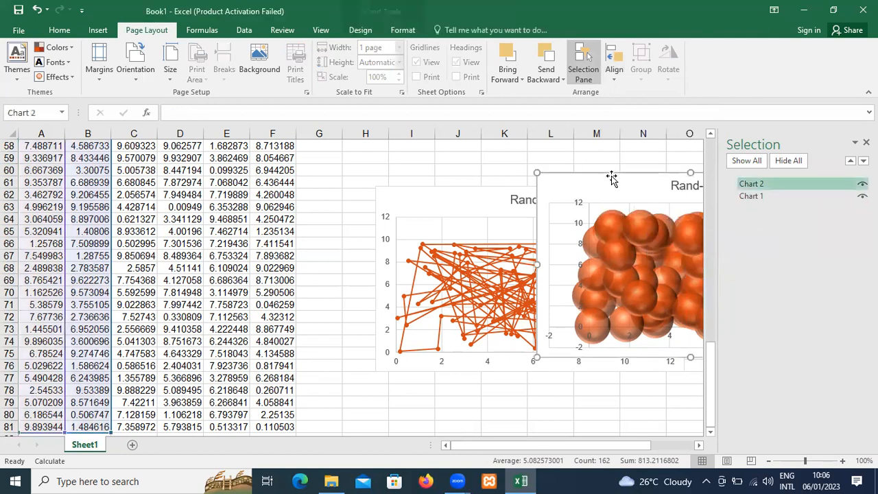
{"action": "left_click", "coordinate": [614, 77]}
{"action": "left_click", "coordinate": [635, 217]}
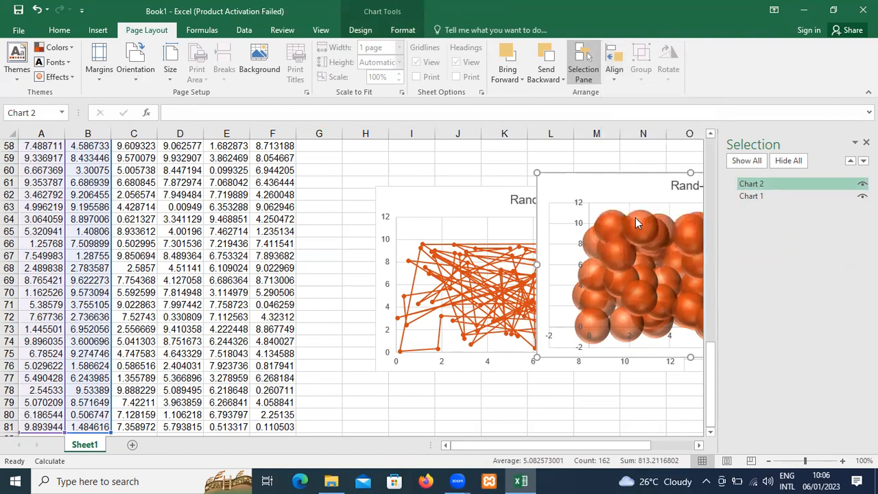
Turn on Snap to Grid with the line scatter chart selected and move the chart to around columns H to N, rows 61 to 75
{"action": "left_click", "coordinate": [476, 200]}
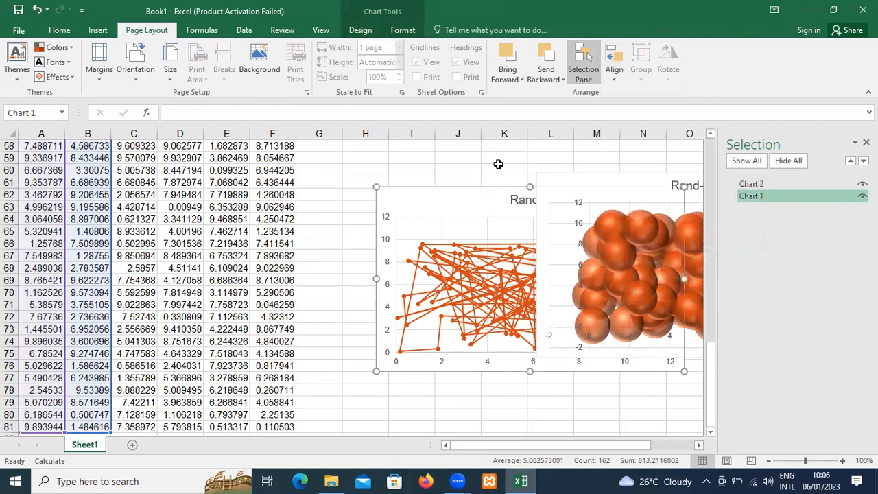
{"action": "left_click", "coordinate": [612, 77]}
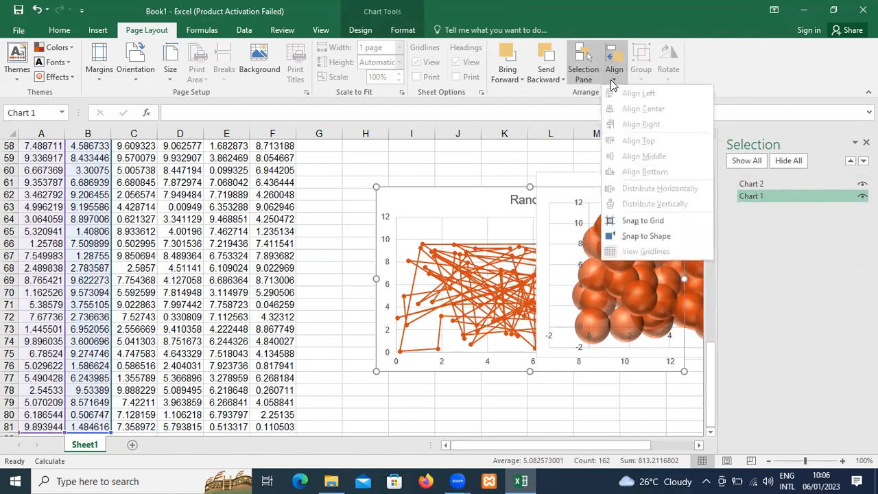
{"action": "left_click", "coordinate": [641, 221]}
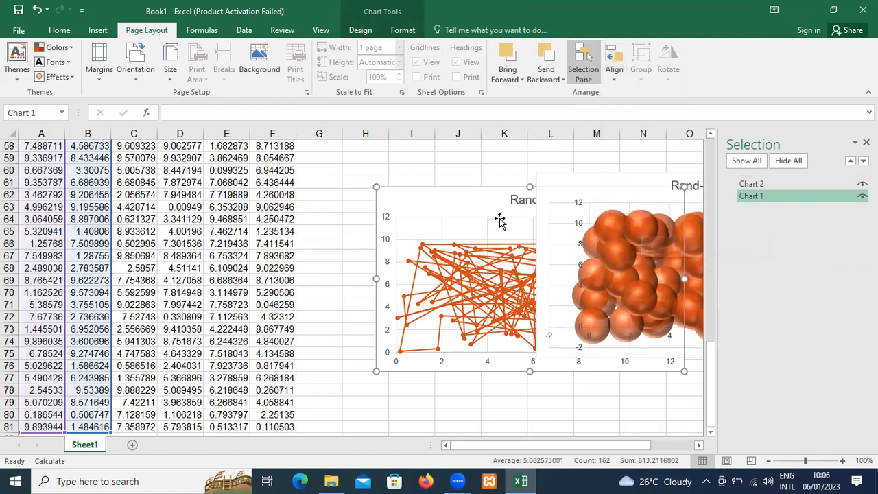
{"action": "left_click_drag", "start_coordinate": [471, 191], "coordinate": [470, 179]}
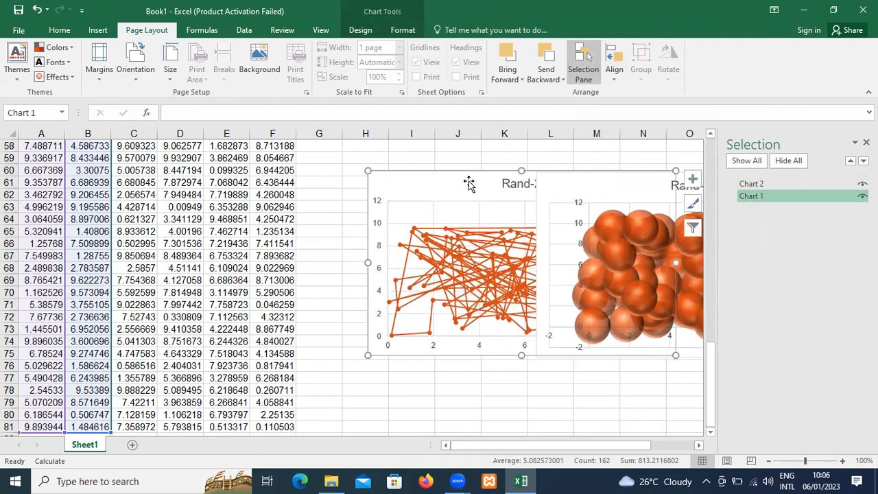
{"action": "double_click", "coordinate": [468, 185]}
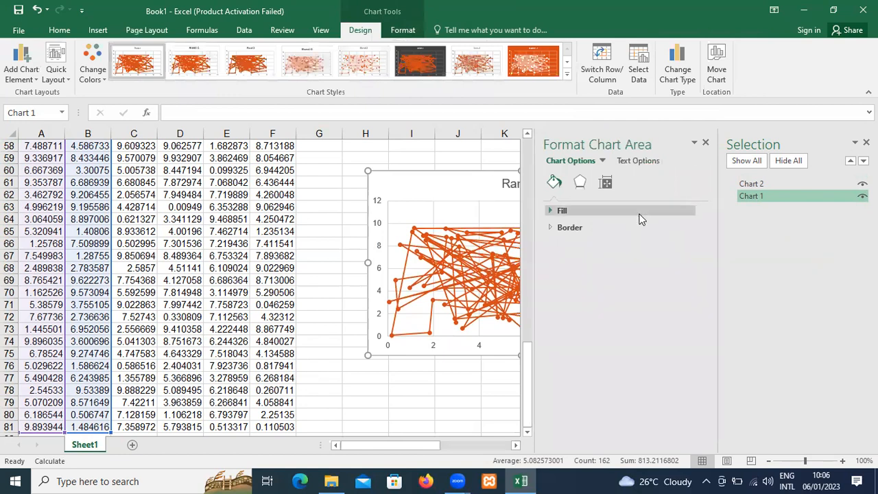
{"action": "left_click", "coordinate": [706, 143]}
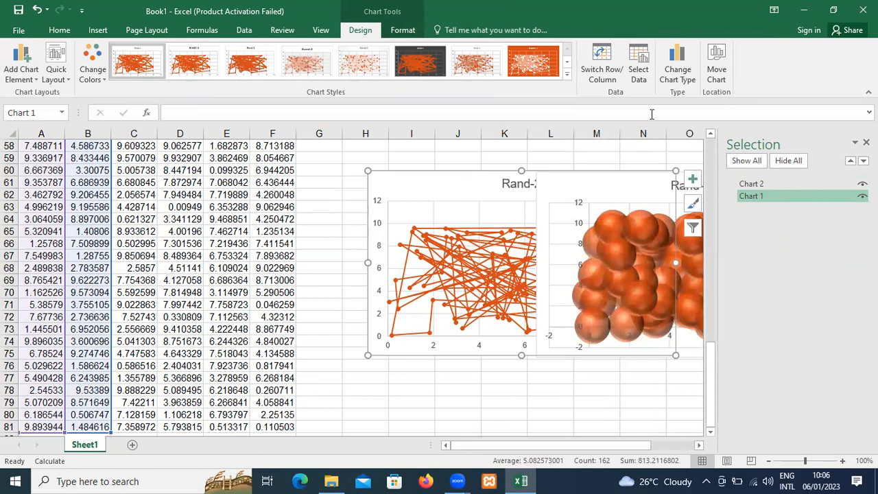
{"action": "left_click_drag", "start_coordinate": [468, 185], "coordinate": [442, 191]}
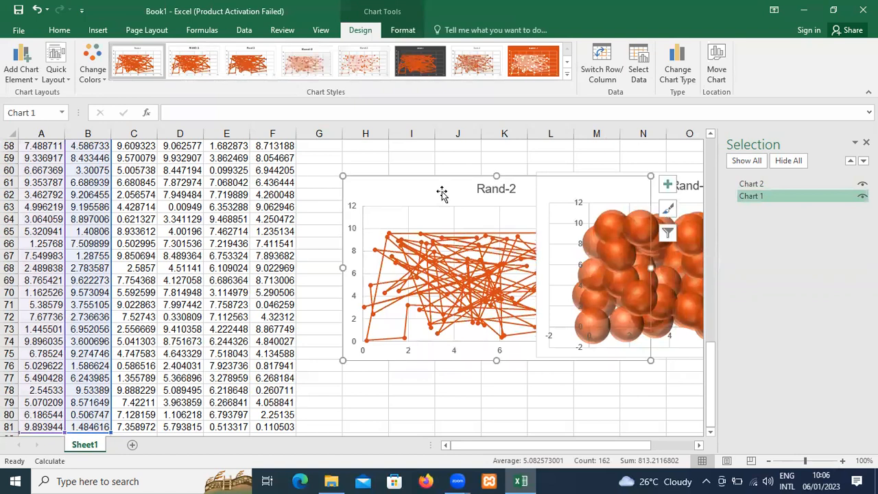
{"action": "left_click_drag", "start_coordinate": [445, 230], "coordinate": [446, 196]}
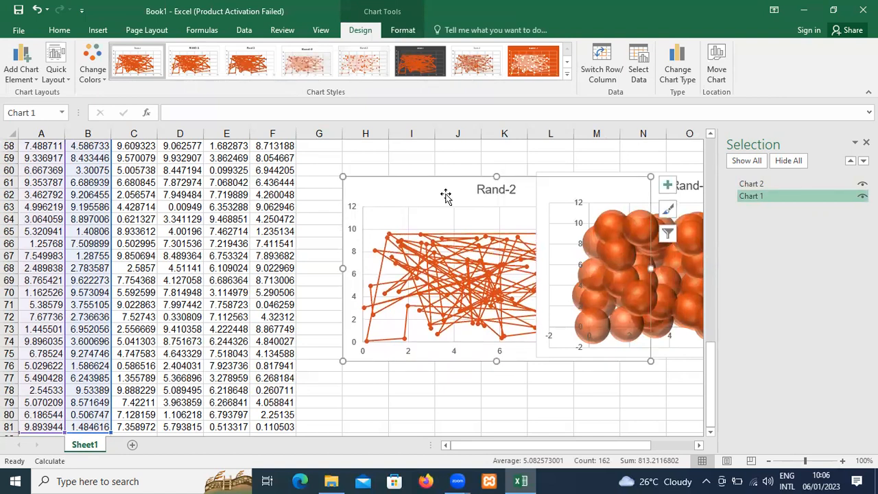
{"action": "mouse_move", "coordinate": [446, 196]}
{"action": "left_mouse_down"}
{"action": "mouse_move", "coordinate": [447, 180]}
{"action": "mouse_move", "coordinate": [462, 185]}
{"action": "mouse_move", "coordinate": [448, 192]}
{"action": "left_mouse_up"}
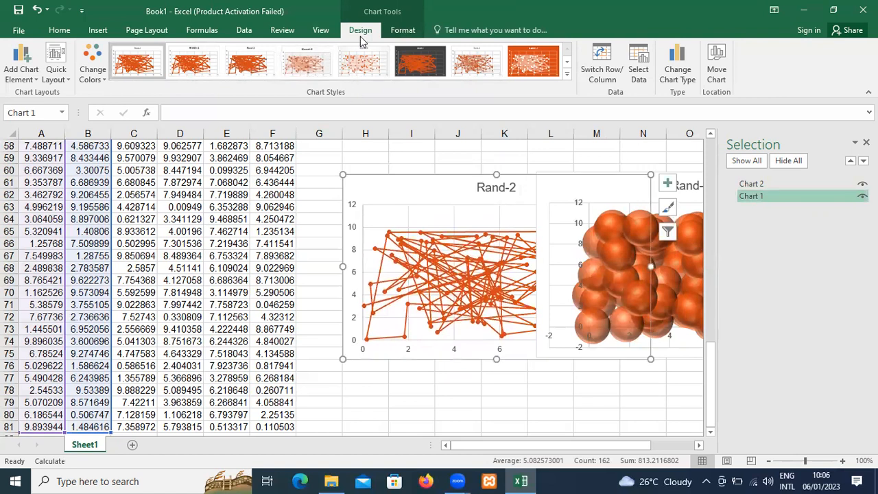
Move the bubble chart directly below the line scatter chart, lining up its edge with column H and starting at about row 77
{"action": "left_click", "coordinate": [146, 30]}
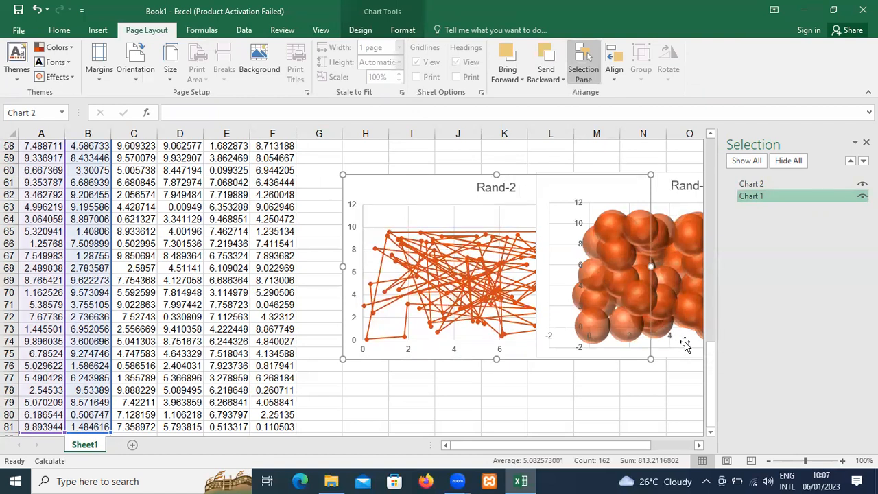
{"action": "left_click", "coordinate": [630, 249]}
{"action": "left_click_drag", "start_coordinate": [617, 185], "coordinate": [425, 386]}
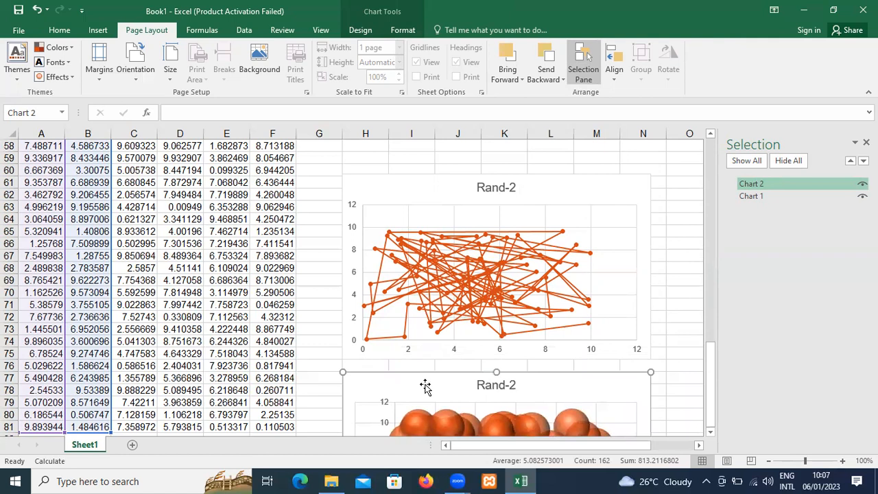
Turn off Snap to Grid and nudge the bubble chart off the grid, then turn snapping back on and realign the chart with column H
{"action": "left_click", "coordinate": [613, 81]}
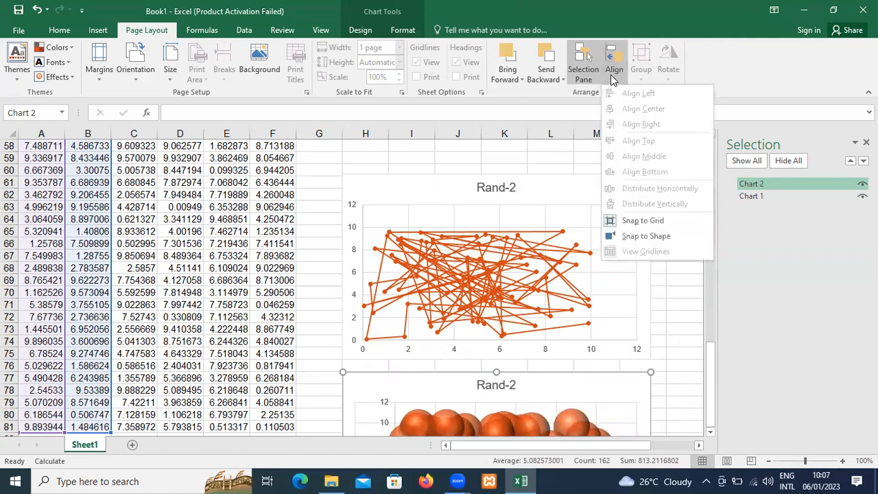
{"action": "left_click", "coordinate": [637, 220]}
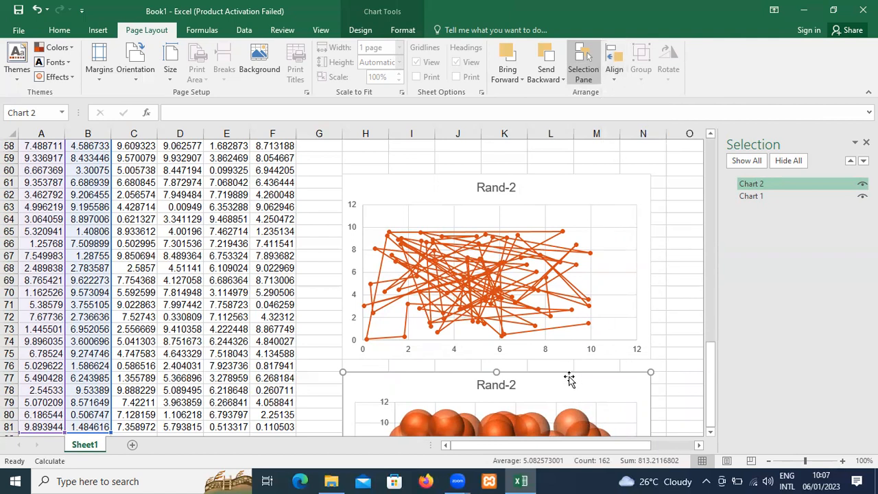
{"action": "mouse_move", "coordinate": [569, 378]}
{"action": "left_mouse_down"}
{"action": "mouse_move", "coordinate": [574, 398]}
{"action": "mouse_move", "coordinate": [574, 364]}
{"action": "mouse_move", "coordinate": [568, 376]}
{"action": "mouse_move", "coordinate": [583, 372]}
{"action": "mouse_move", "coordinate": [585, 281]}
{"action": "mouse_move", "coordinate": [604, 254]}
{"action": "mouse_move", "coordinate": [560, 388]}
{"action": "mouse_move", "coordinate": [578, 382]}
{"action": "mouse_move", "coordinate": [572, 383]}
{"action": "left_mouse_up"}
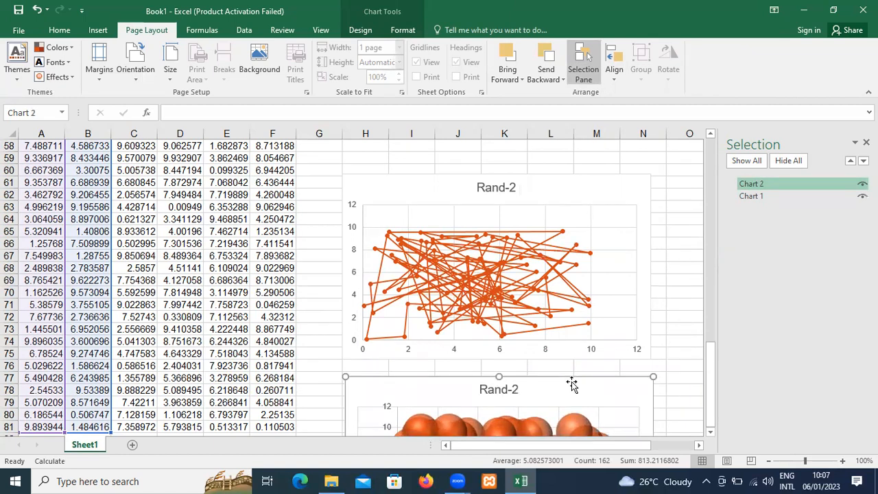
{"action": "left_click", "coordinate": [614, 81]}
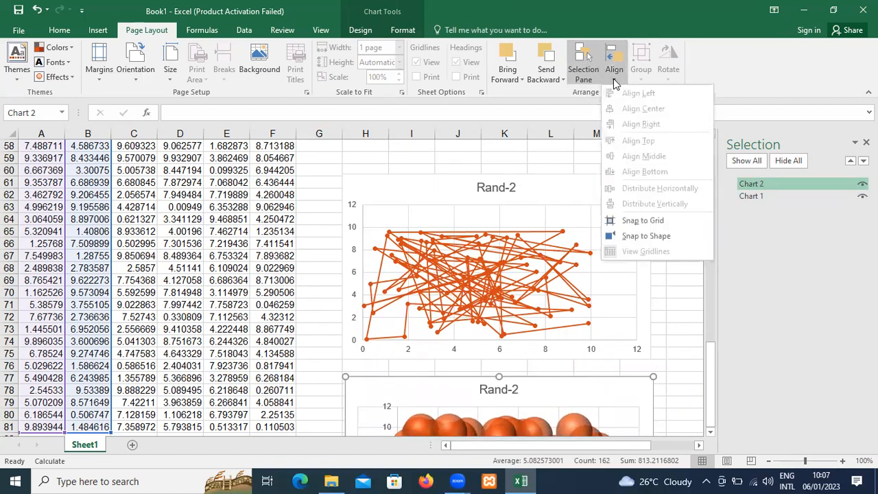
{"action": "left_click", "coordinate": [626, 221]}
{"action": "mouse_move", "coordinate": [426, 386]}
{"action": "left_mouse_down"}
{"action": "mouse_move", "coordinate": [431, 372]}
{"action": "mouse_move", "coordinate": [423, 390]}
{"action": "mouse_move", "coordinate": [434, 388]}
{"action": "mouse_move", "coordinate": [417, 382]}
{"action": "left_mouse_up"}
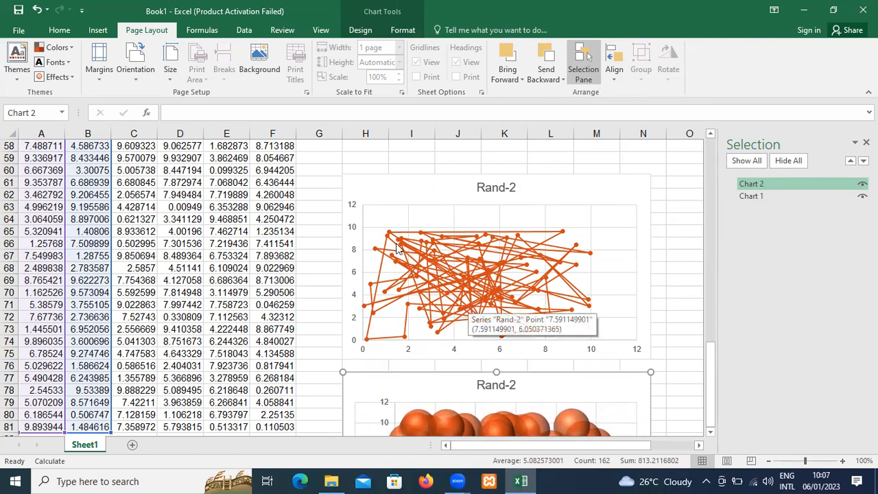
Select the line scatter chart together with the bubble chart and group them
{"action": "left_click", "coordinate": [380, 187], "text": "ctrl"}
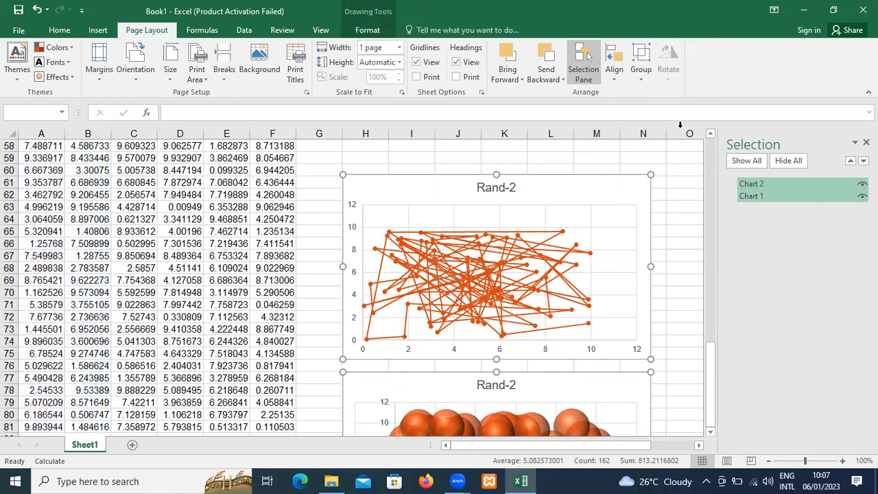
{"action": "left_click", "coordinate": [637, 74]}
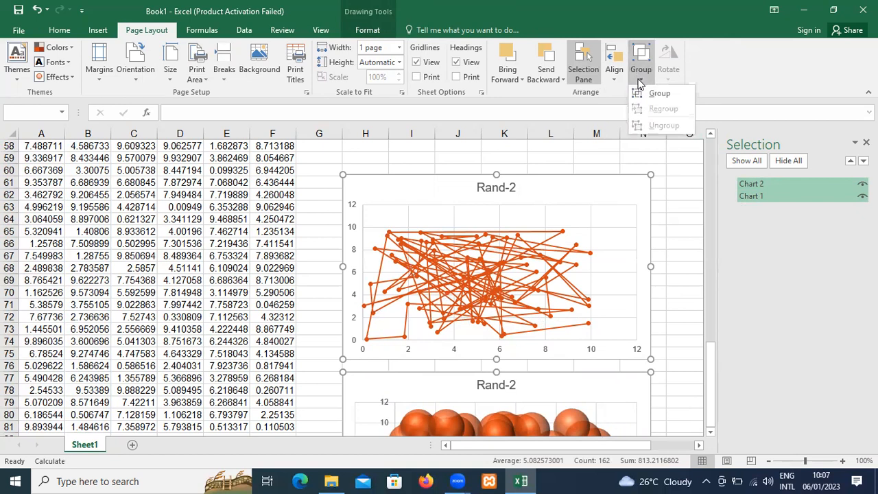
{"action": "left_click", "coordinate": [641, 93]}
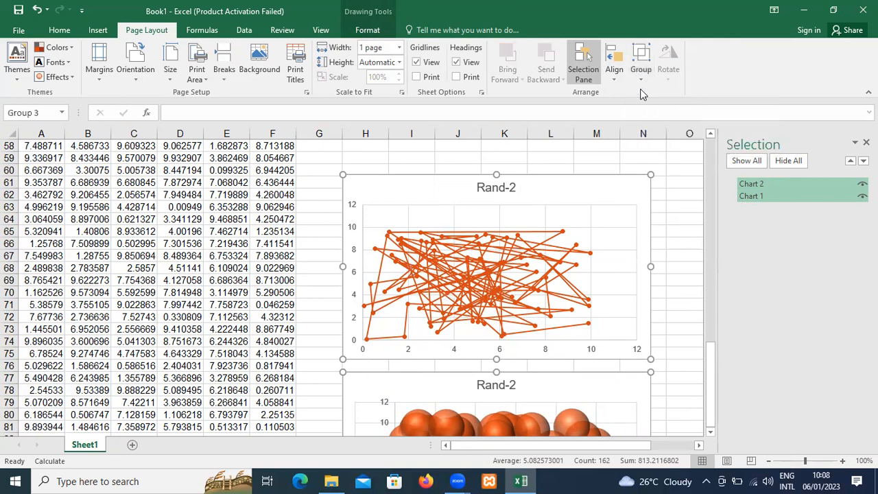
Nudge the line scatter chart within the group, and move the whole group up to around columns G to M, starting near row 26
{"action": "left_click", "coordinate": [569, 194]}
{"action": "left_click_drag", "start_coordinate": [568, 194], "coordinate": [590, 175]}
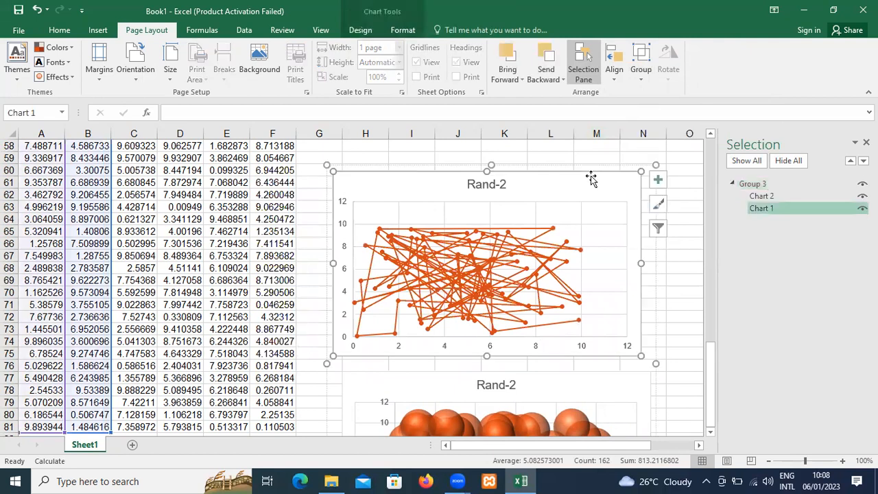
{"action": "left_click_drag", "start_coordinate": [579, 177], "coordinate": [589, 174]}
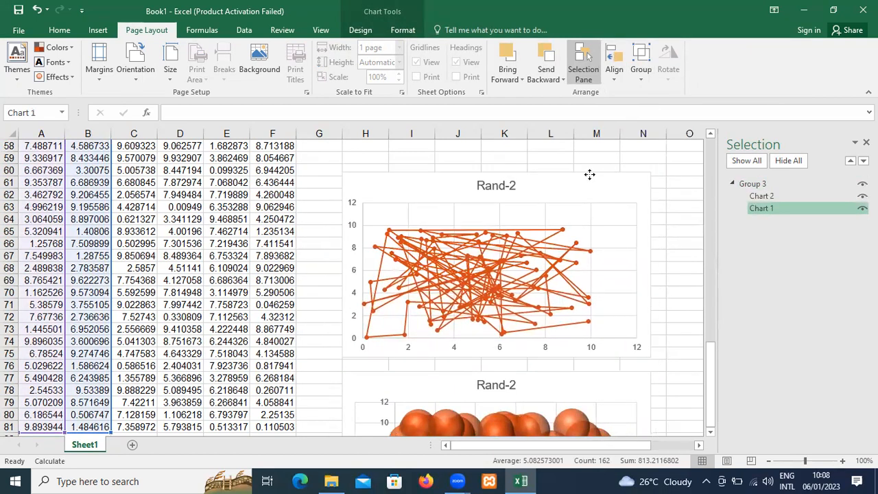
{"action": "left_click", "coordinate": [431, 378], "text": "ctrl"}
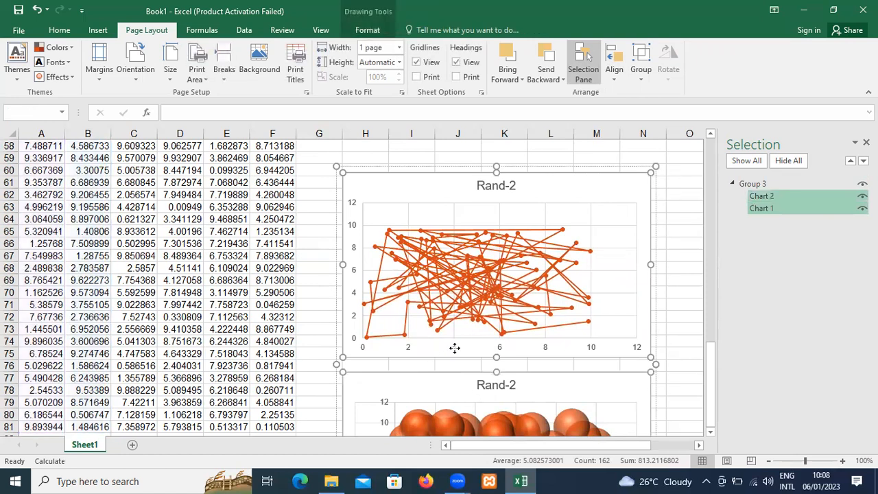
{"action": "left_click_drag", "start_coordinate": [531, 168], "coordinate": [511, 144]}
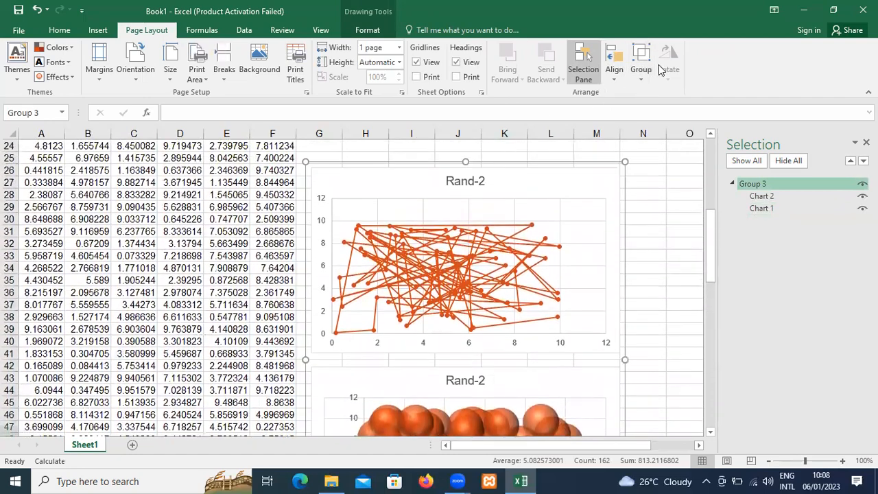
Ungroup the two charts and move the line scatter chart on its own to around columns H to O, starting at about row 25
{"action": "left_click", "coordinate": [641, 82]}
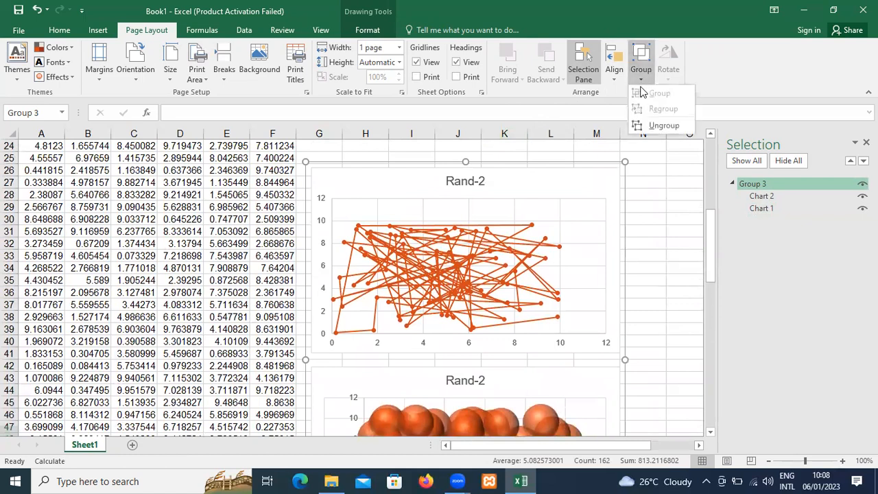
{"action": "left_click", "coordinate": [645, 126]}
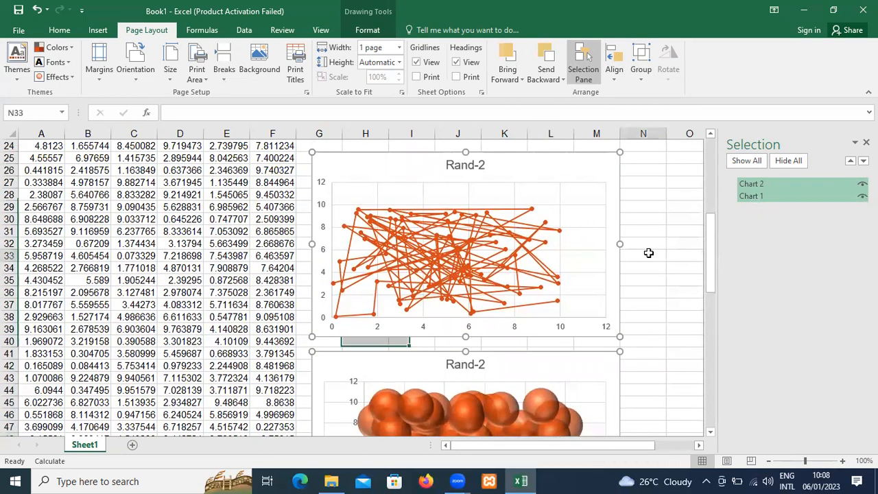
{"action": "left_click", "coordinate": [646, 252]}
{"action": "left_click", "coordinate": [535, 284]}
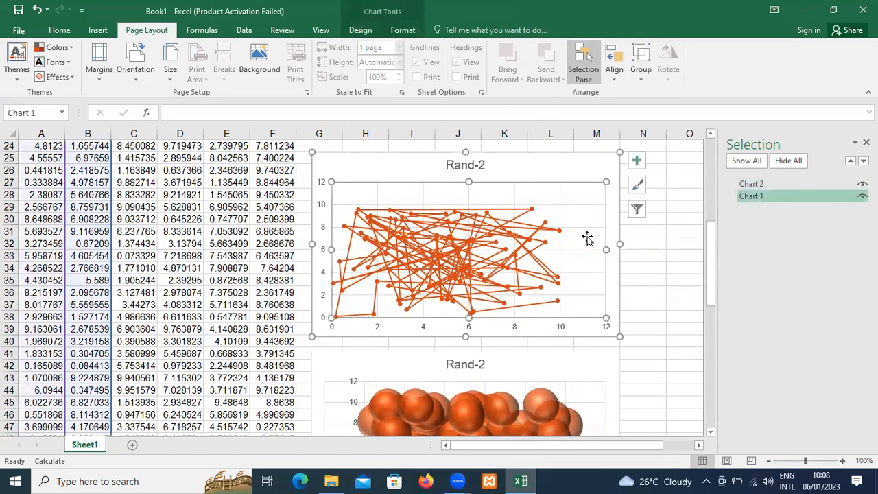
{"action": "left_click_drag", "start_coordinate": [609, 170], "coordinate": [649, 164]}
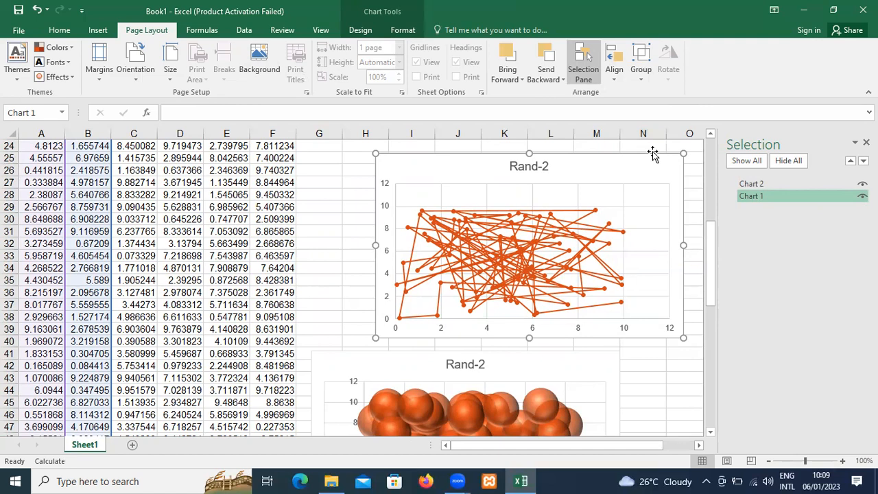
{"action": "left_click", "coordinate": [590, 362]}
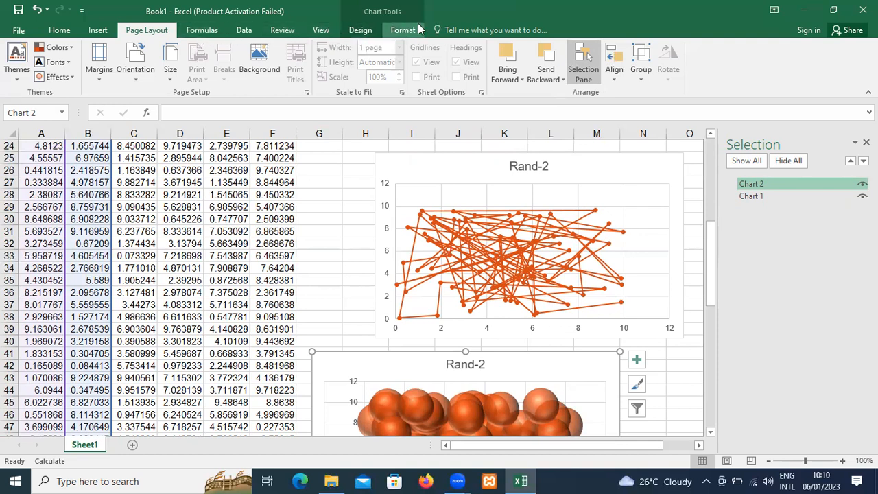
Close the Book1 workbook without saving the changes
{"action": "left_click", "coordinate": [862, 10]}
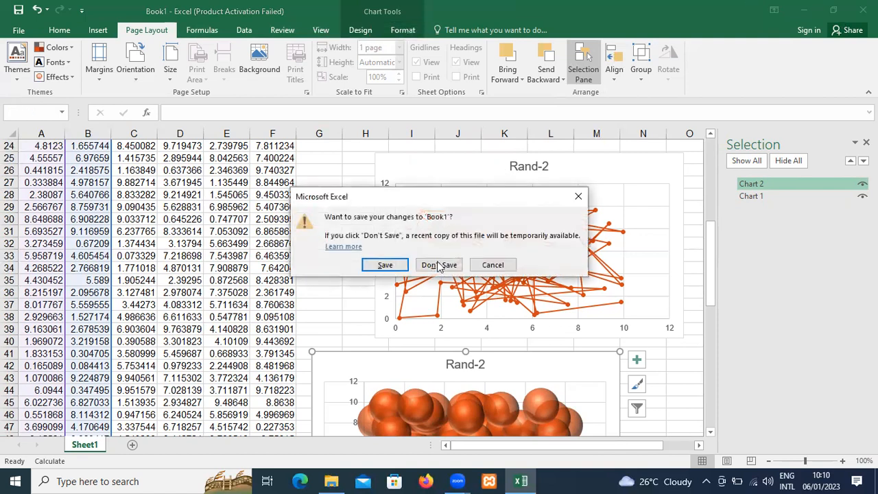
{"action": "left_click", "coordinate": [437, 268]}
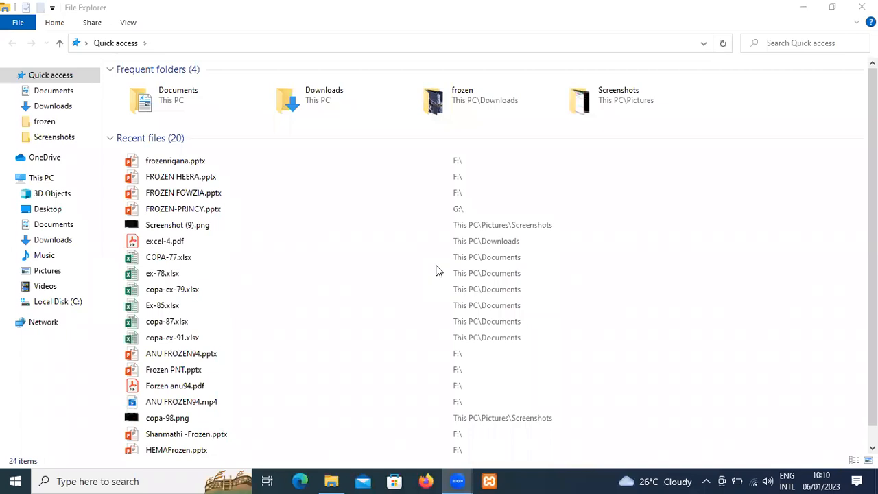
{"action": "left_click", "coordinate": [728, 21]}
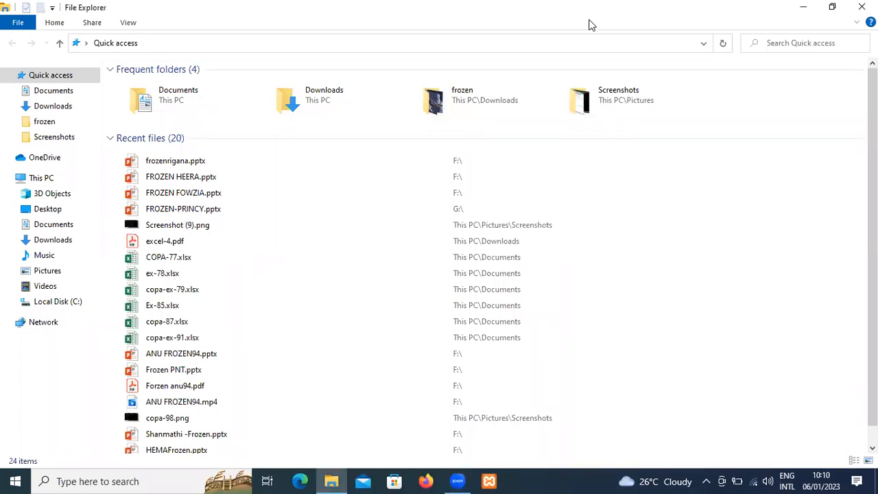